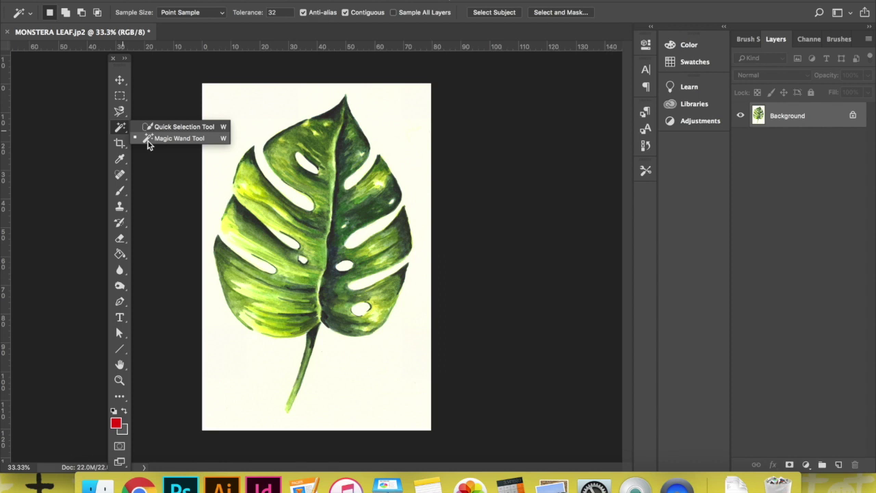
left_click(147, 140)
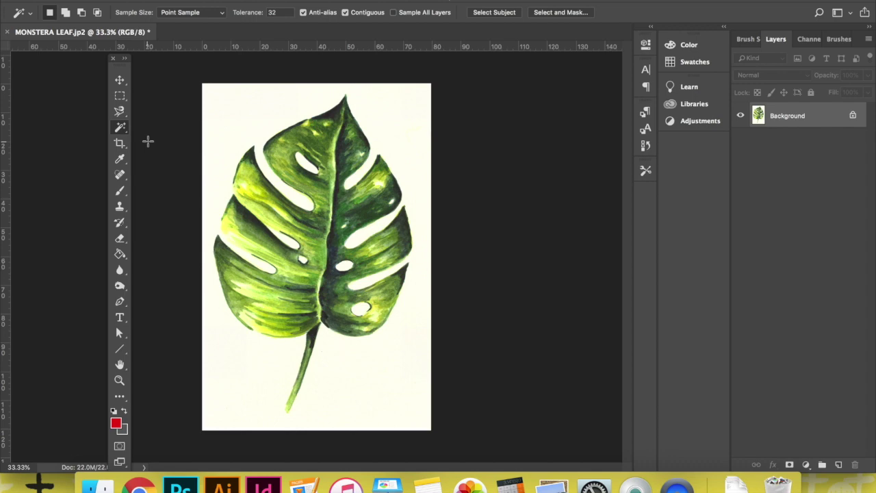
left_click(120, 112)
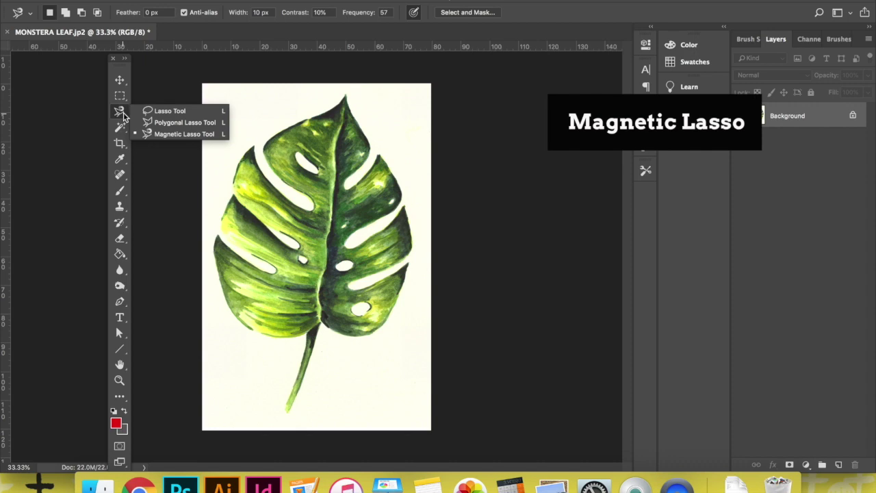
left_click(164, 135)
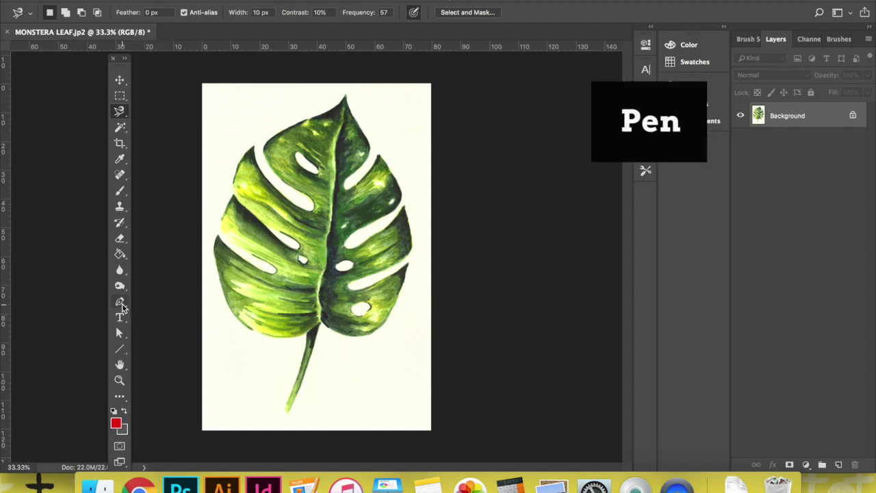
left_click(121, 303)
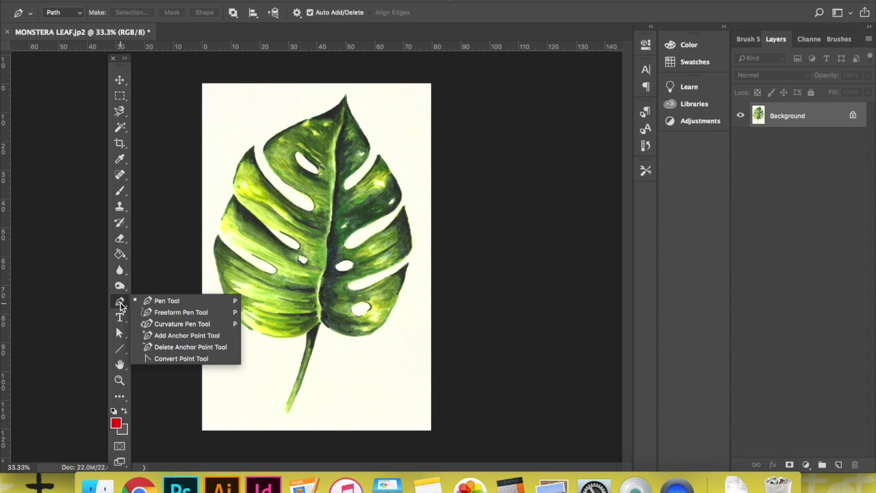
left_click(166, 301)
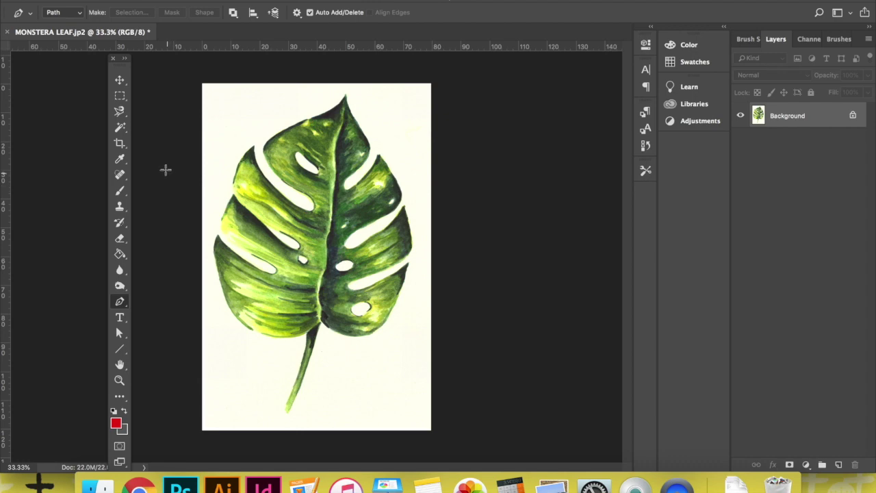
Select the pale background around the leaf with the Magic Wand and add the elongated hole in the leaf's upper left part.
left_click(120, 130)
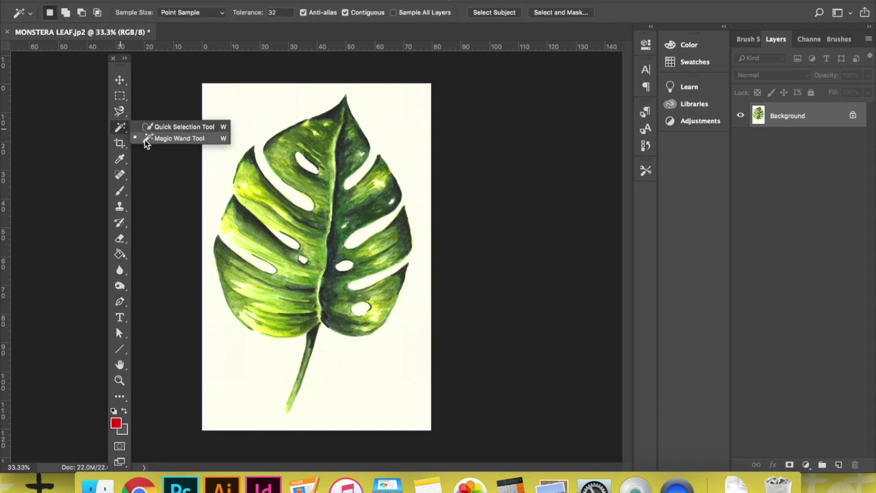
left_click(145, 140)
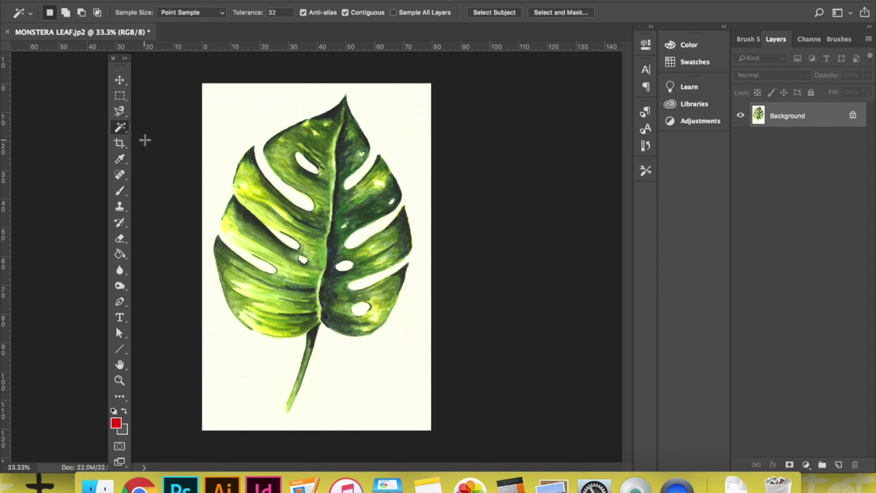
left_click(250, 121)
key("shift")
left_click(305, 163, "shift")
key("shift")
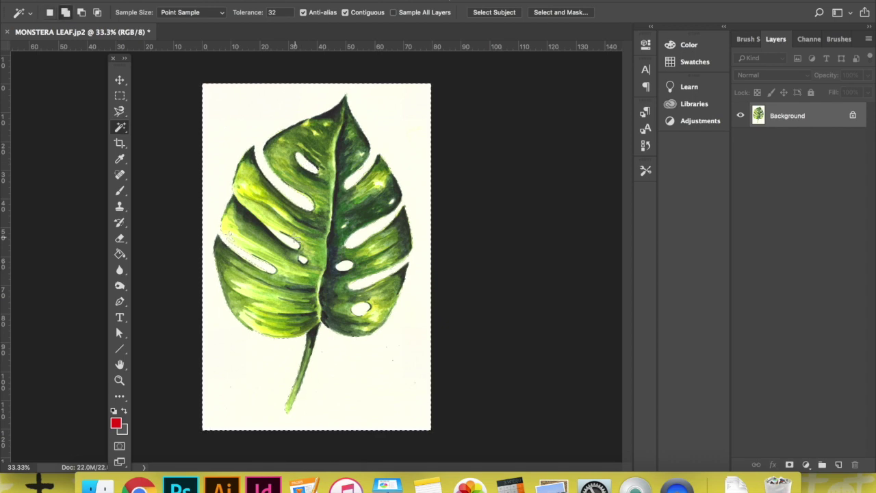
Add the remaining enclosed holes to the selection: two in the leaf's left half and two in its lower right part.
left_click(290, 243, "shift")
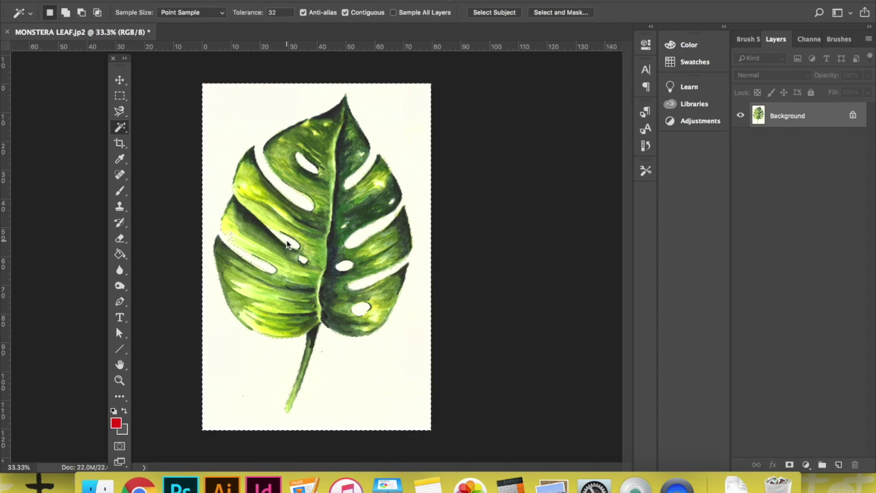
key("shift")
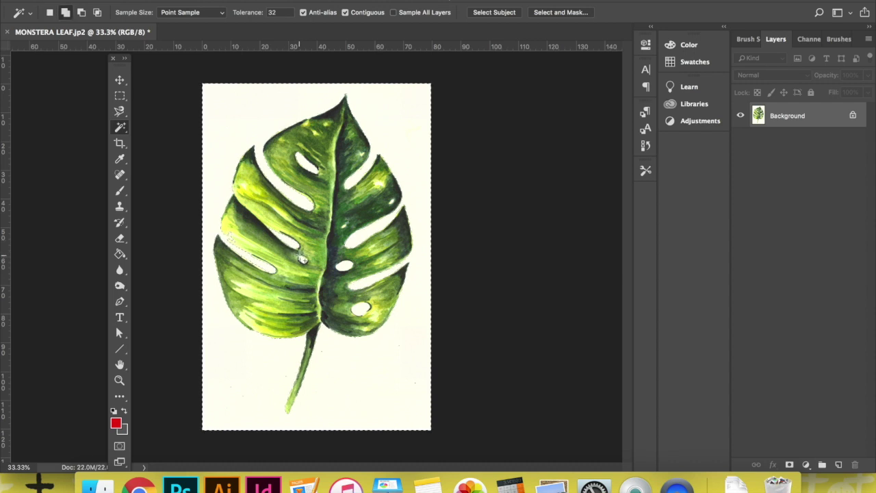
left_click(301, 259, "shift")
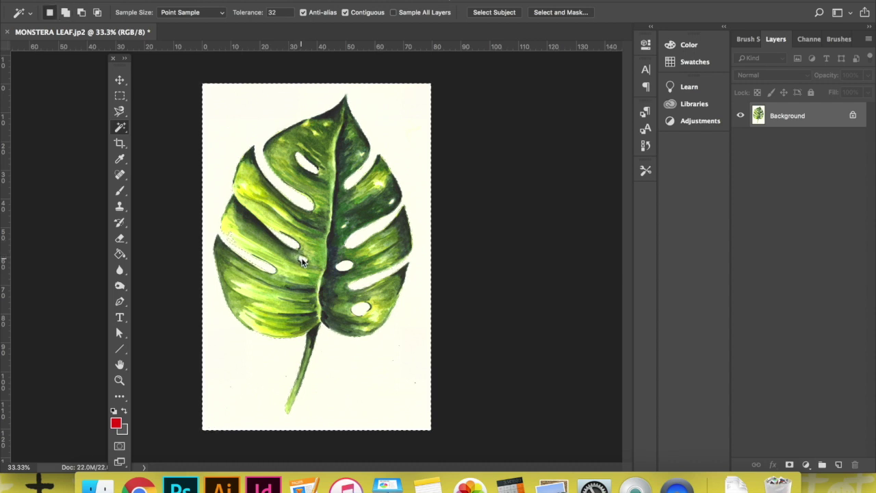
key("shift")
left_click(344, 267, "shift")
key("shift")
left_click(361, 308, "shift")
Invert the selection so that it covers only the leaf, and copy it.
left_click(260, 0)
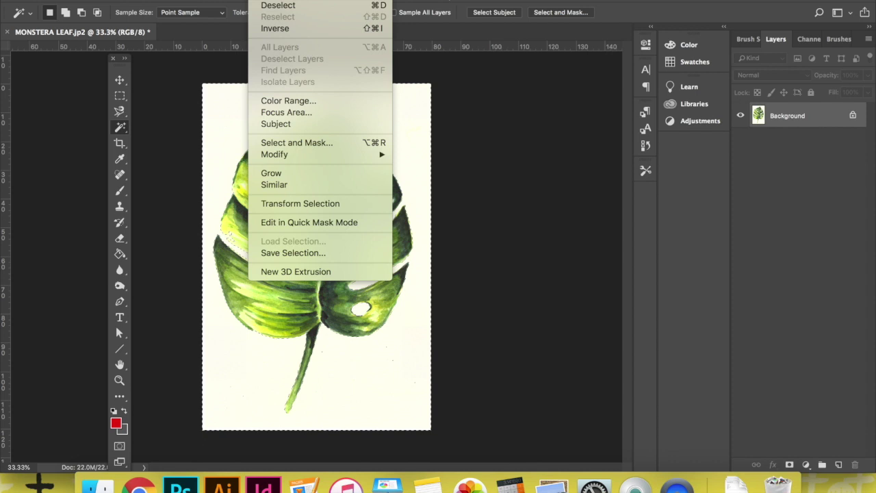
left_click(270, 29)
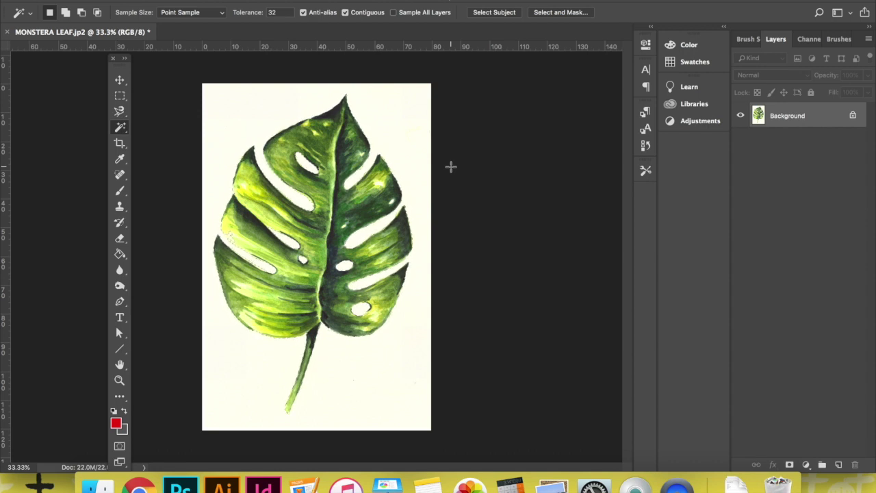
left_click(137, 0)
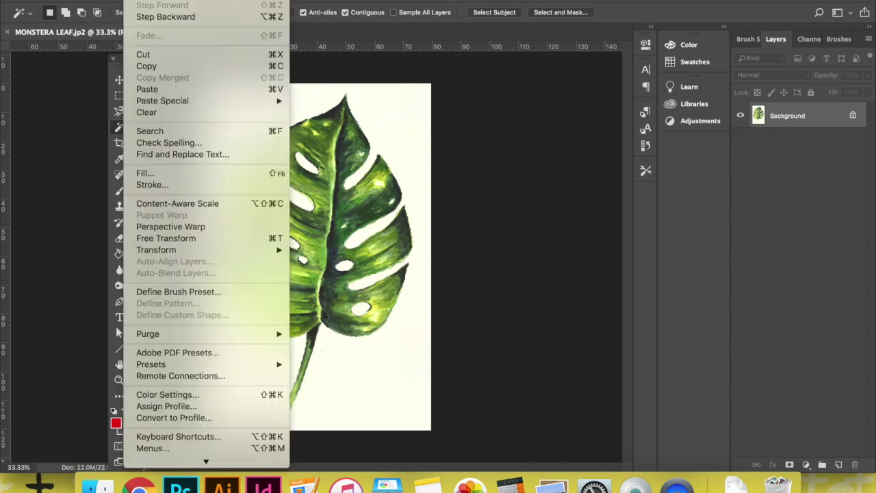
left_click(158, 67)
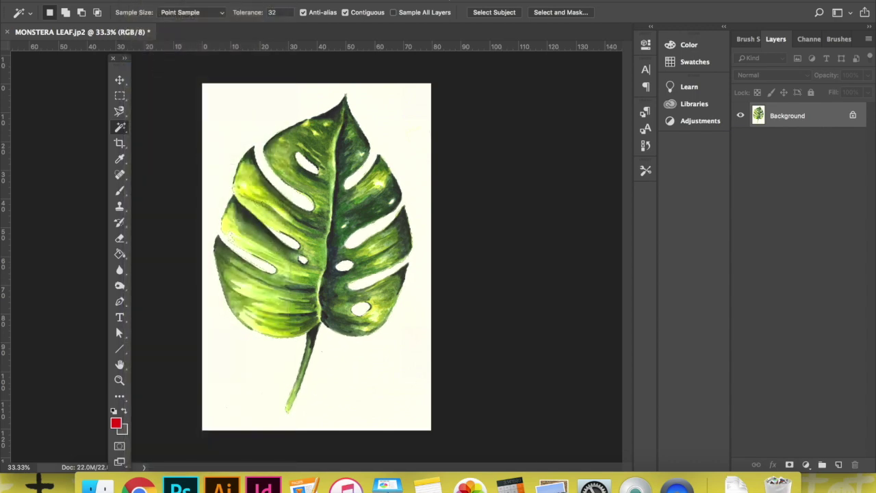
Create a new document from the recent custom 6400 x 6400 px, 80 ppi preset and paste the copied leaf into it.
left_click(113, 0)
key("super+n")
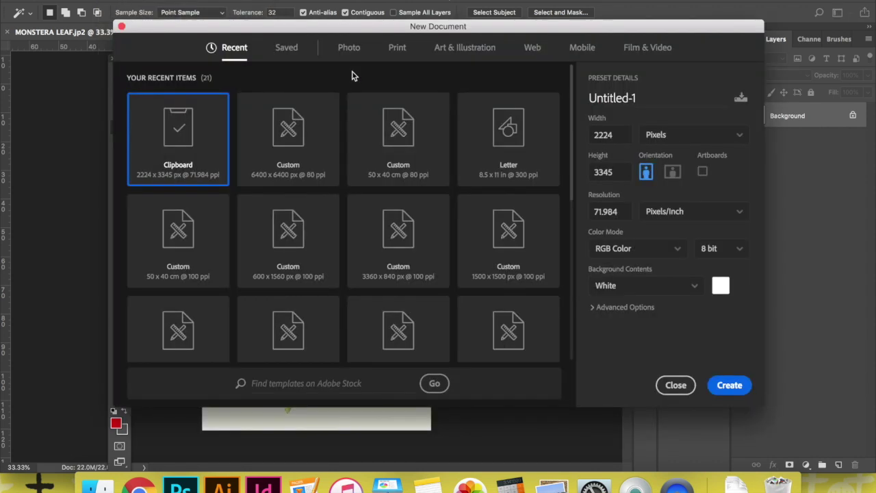
left_click(691, 134)
left_click(684, 161)
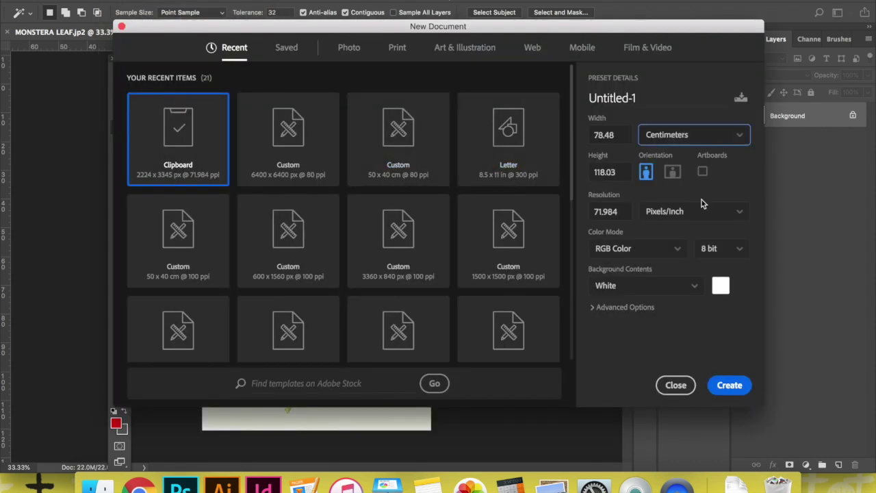
left_click(294, 131)
left_click(731, 385)
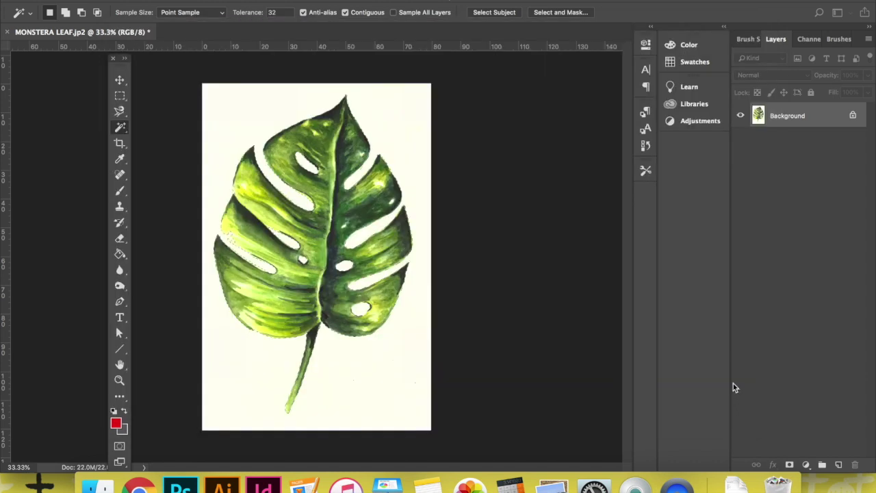
key("super+v")
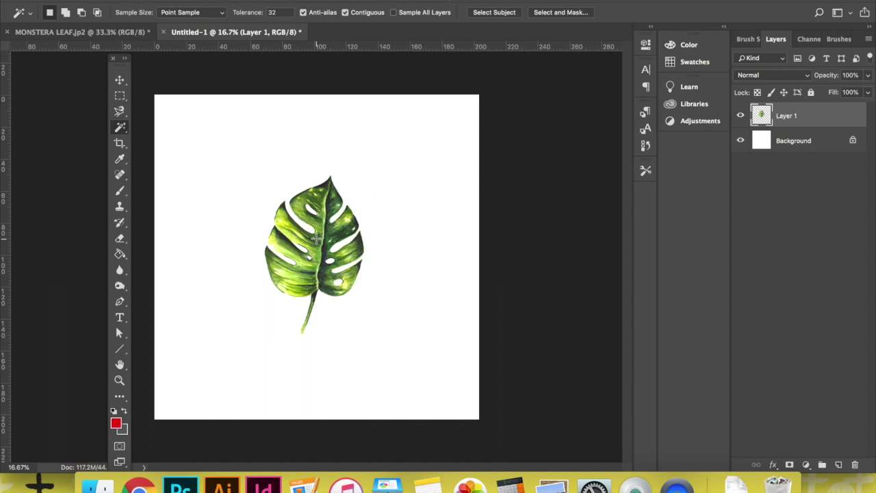
Add a new empty layer between the Background and the pasted leaf layer.
scroll(317, 237, "up", 3)
scroll(316, 237, "up", 2)
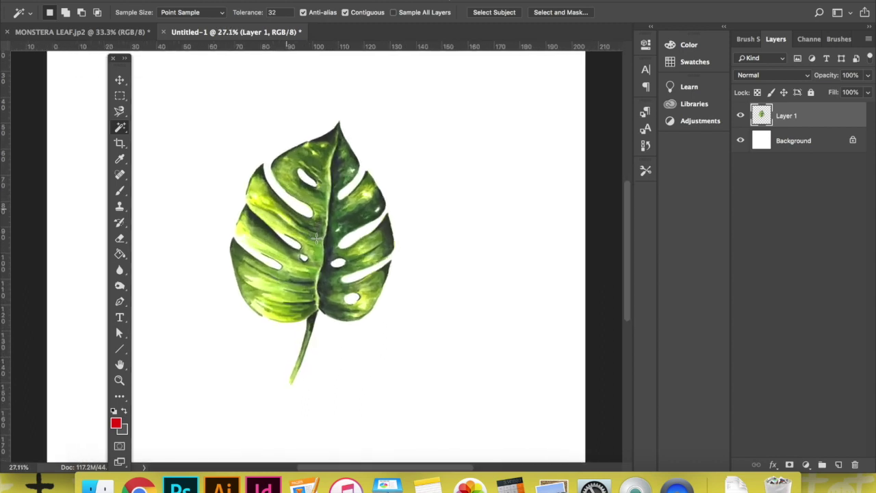
scroll(316, 238, "up", 3)
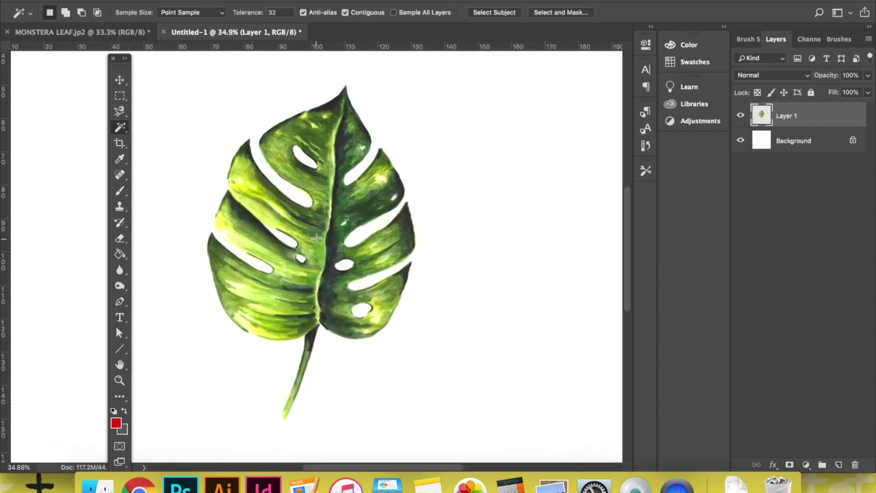
scroll(316, 237, "up", 1)
left_click(814, 141)
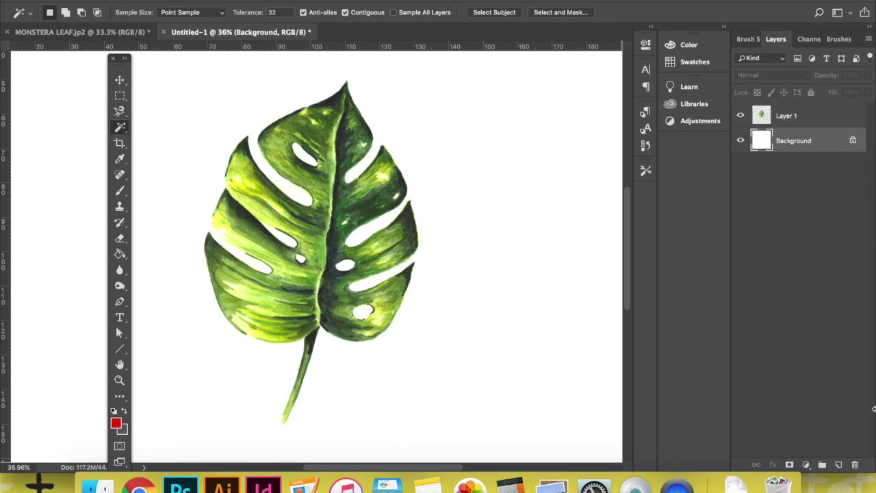
left_click(839, 464)
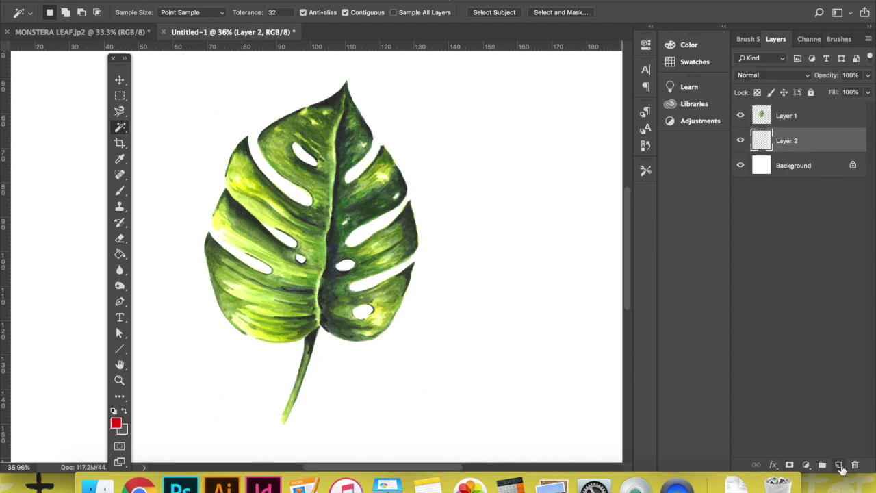
Make a rectangular selection enclosing the whole leaf and fill it with the red foreground colour on the new layer.
left_click(119, 96)
left_click_drag(62, 56, 565, 453)
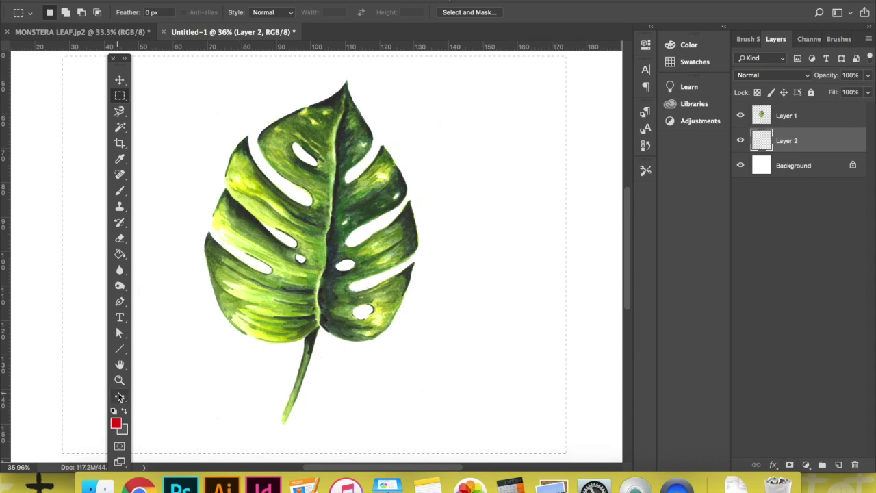
left_click(119, 254)
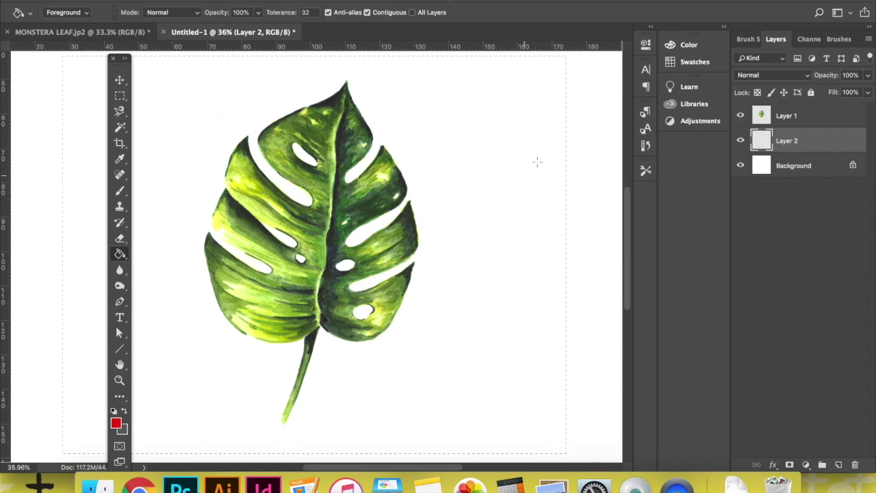
left_click(515, 154)
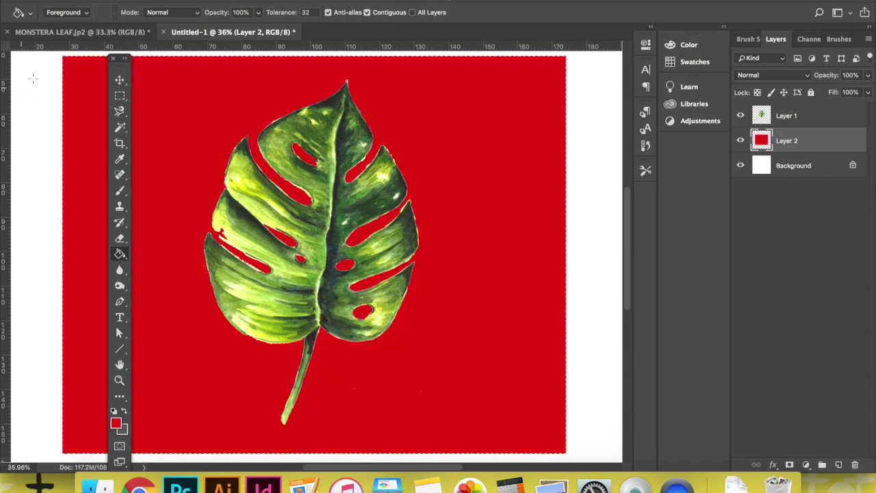
Examine the leaf's cut-out edges and holes against the red backdrop at up to 200% magnification for leftover or missing areas.
left_click(121, 80)
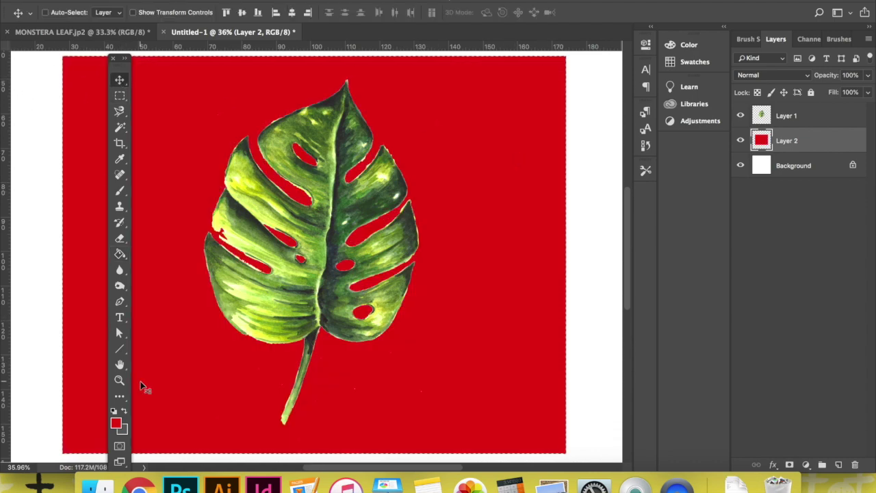
left_click(120, 380)
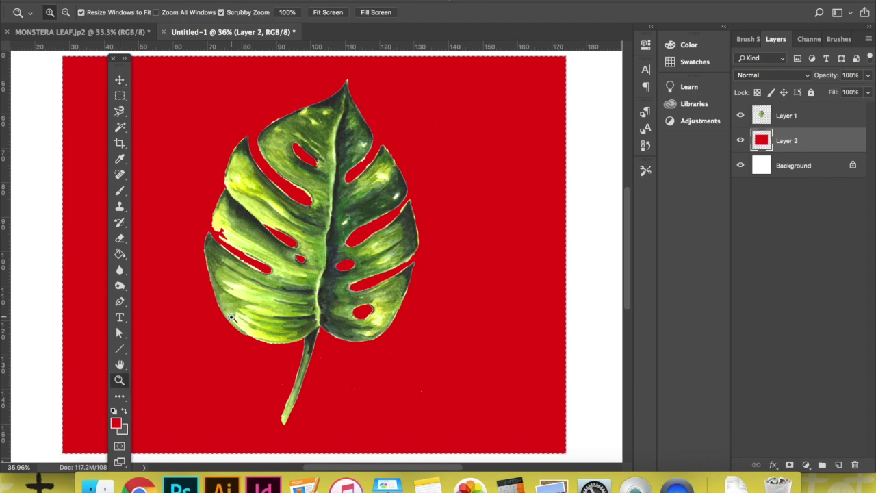
left_click(244, 260)
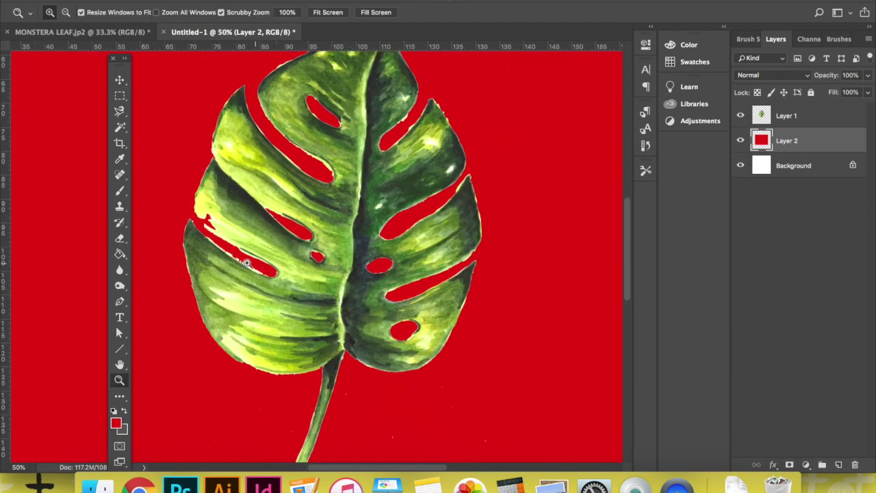
left_click(233, 254)
left_click(229, 250)
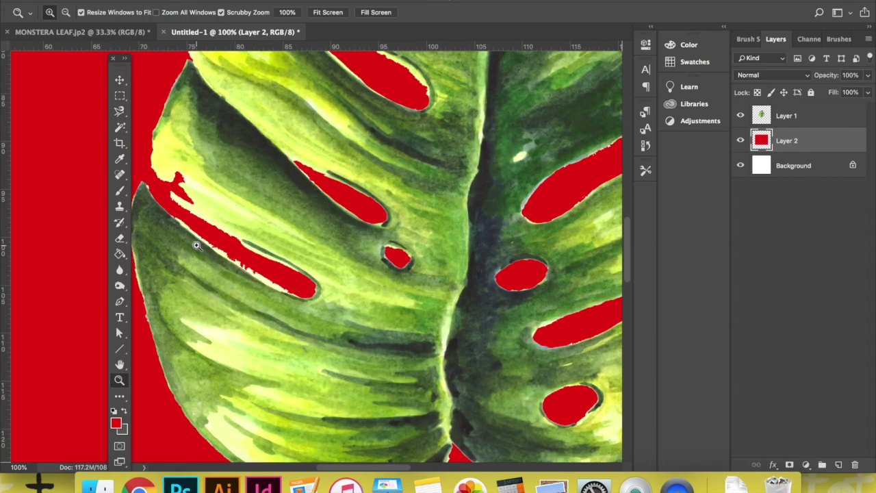
scroll(197, 246, "left", 1)
left_click(232, 253)
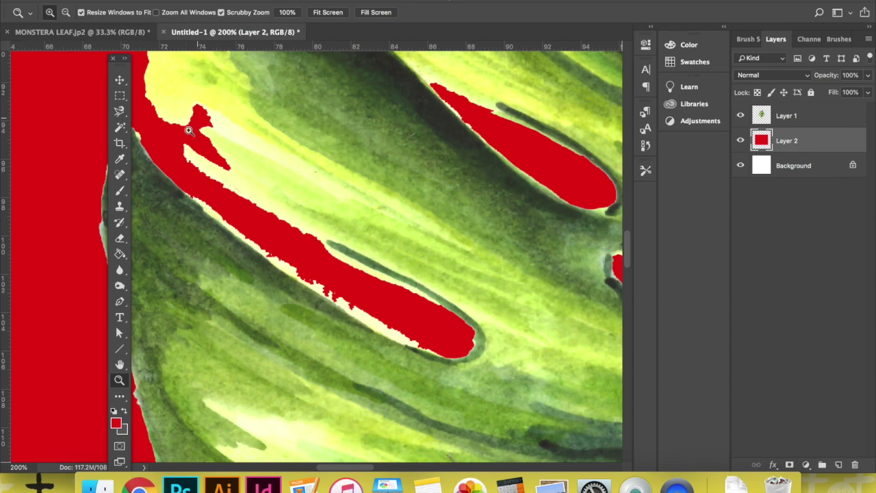
scroll(443, 199, "up", 5)
scroll(443, 198, "right", 2)
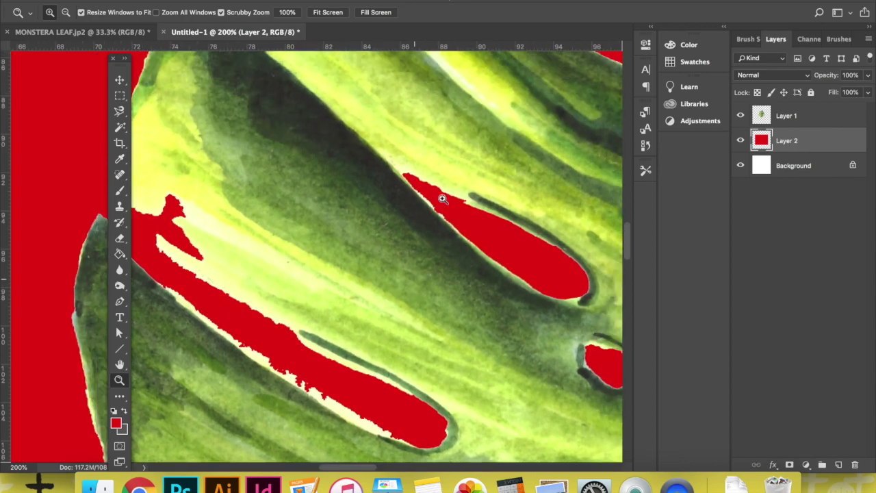
scroll(442, 199, "up", 4)
scroll(443, 198, "right", 3)
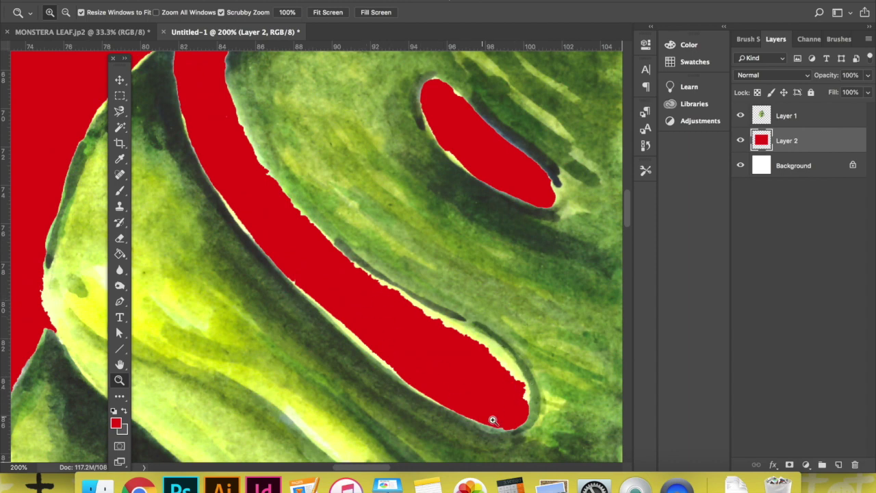
scroll(554, 324, "right", 5)
scroll(555, 323, "up", 5)
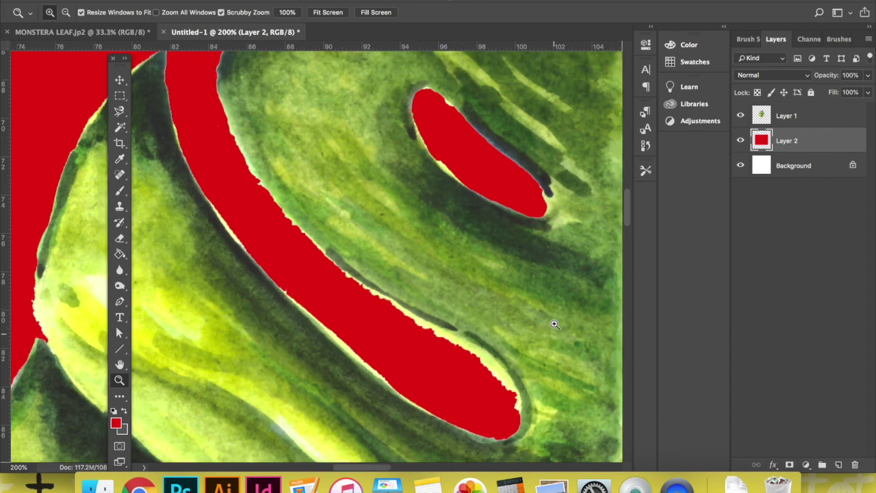
scroll(555, 323, "left", 5)
scroll(554, 323, "up", 2)
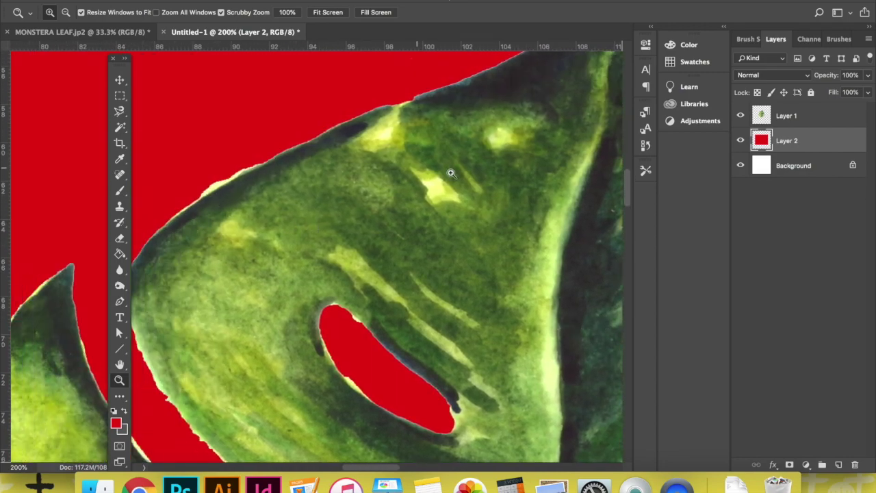
Examine the cut-out edges of the leaf's right lobes, slits and stem against the red backdrop at up to 500% magnification.
scroll(493, 189, "right", 9)
scroll(493, 188, "down", 5)
scroll(493, 189, "right", 3)
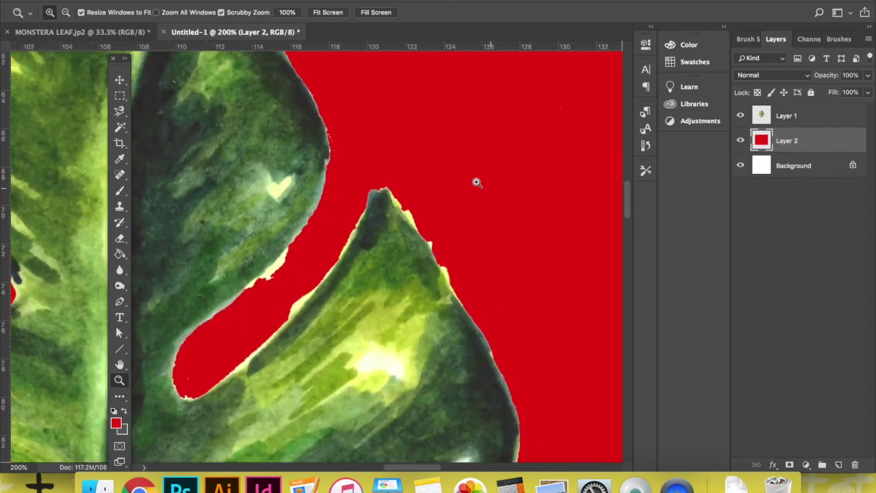
left_click(347, 133)
left_click(332, 147)
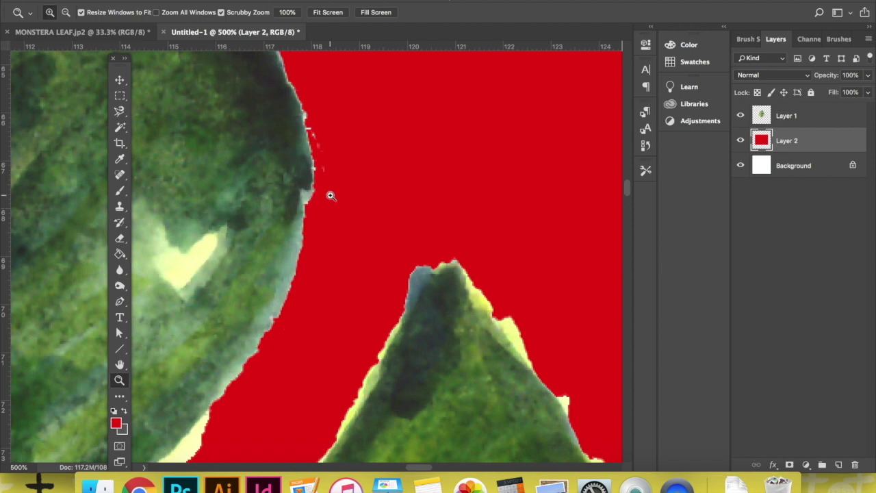
scroll(365, 251, "down", 10)
scroll(365, 252, "right", 3)
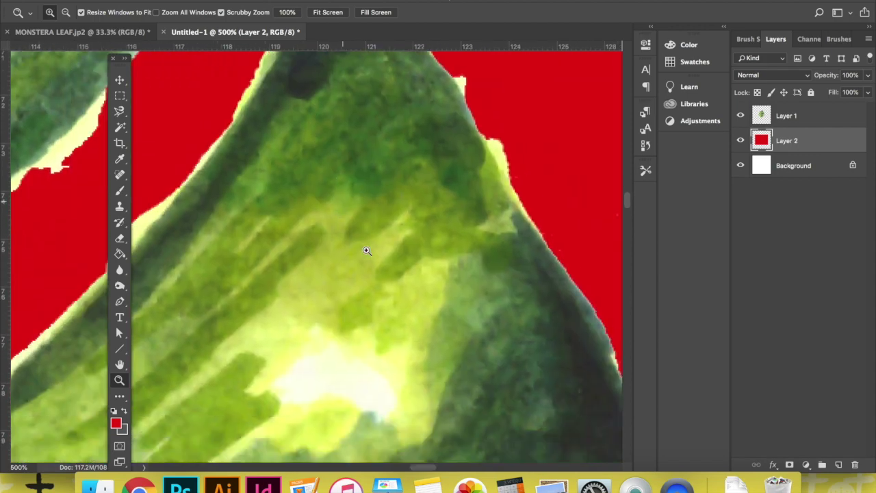
scroll(364, 252, "down", 10)
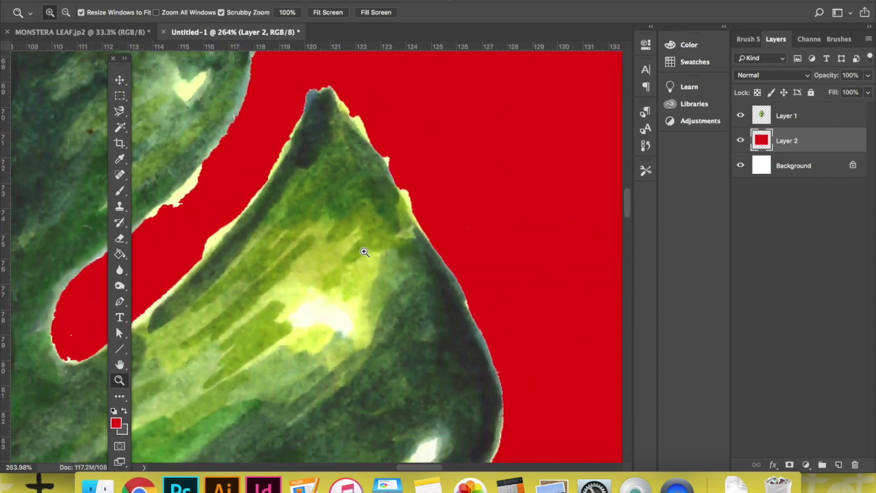
scroll(365, 252, "down", 4)
scroll(364, 252, "down", 5)
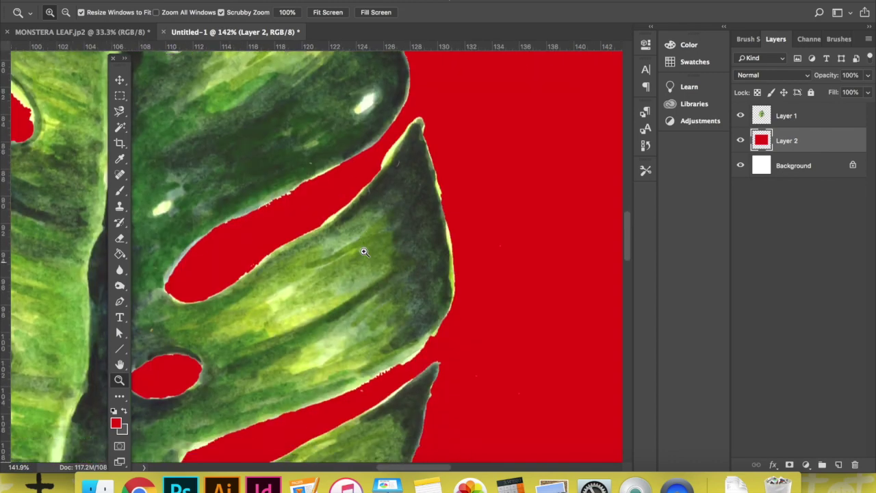
scroll(364, 252, "down", 10)
scroll(364, 251, "left", 4)
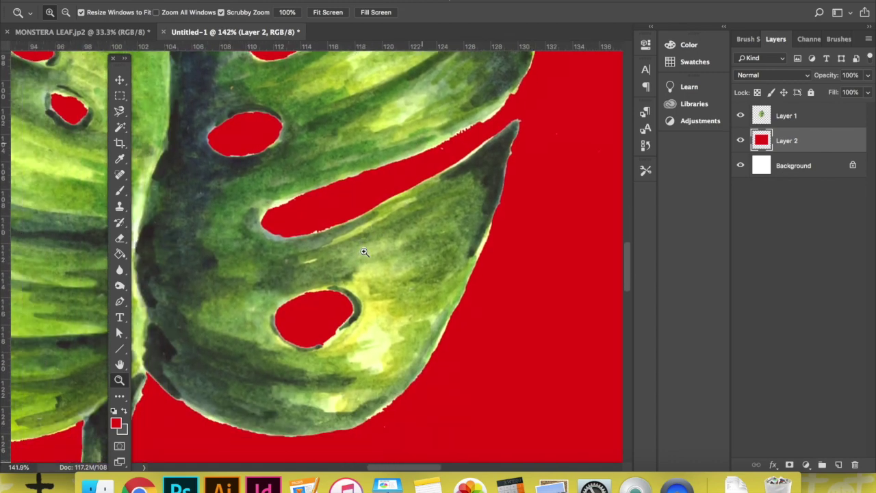
scroll(364, 252, "down", 10)
scroll(364, 252, "left", 4)
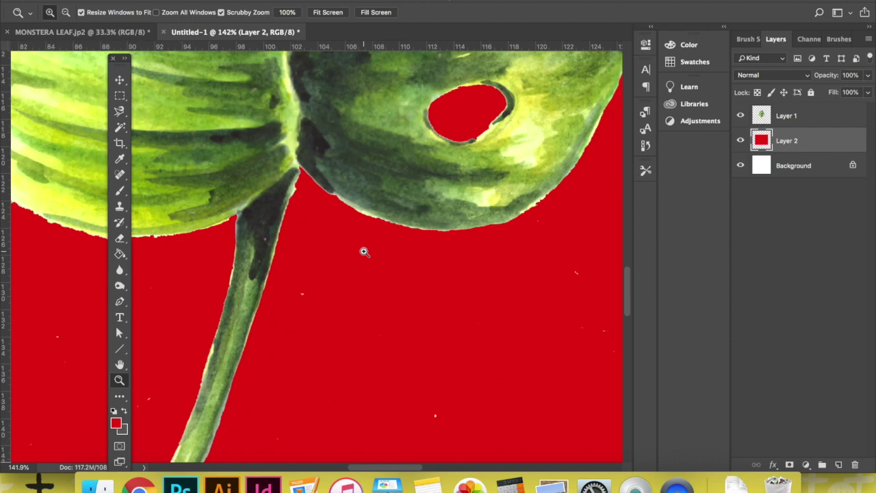
scroll(364, 252, "down", 8)
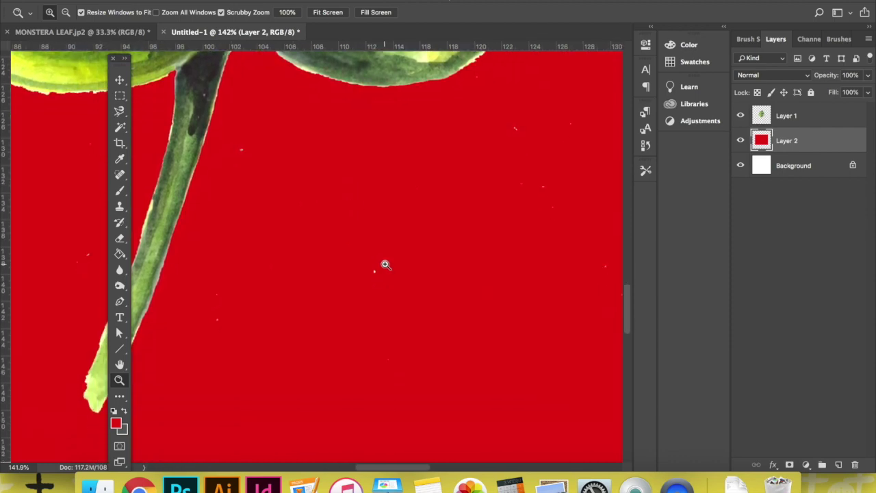
Inspect the red area around the stem and beside the leaf for stray background specks at up to 400%, finishing with the whole leaf.
left_click(384, 264)
left_click(383, 273)
left_click(382, 286)
left_click(381, 286)
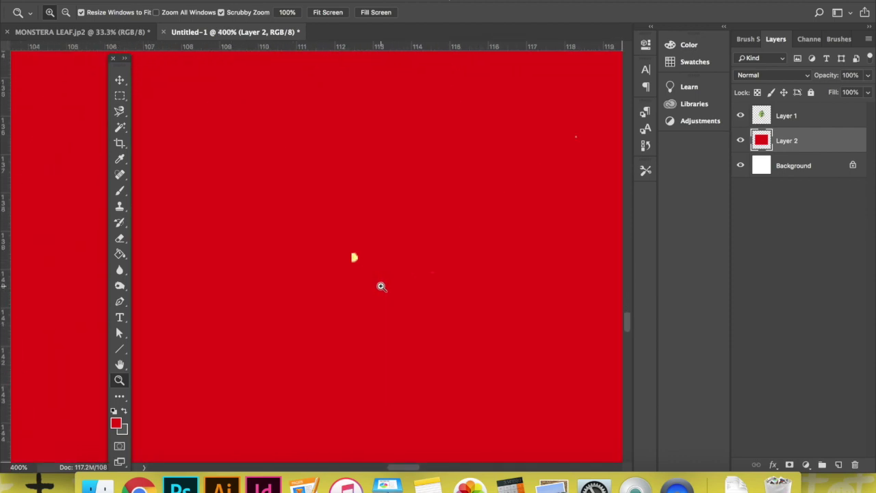
scroll(428, 257, "right", 4)
scroll(428, 257, "up", 5)
scroll(429, 258, "down", 10)
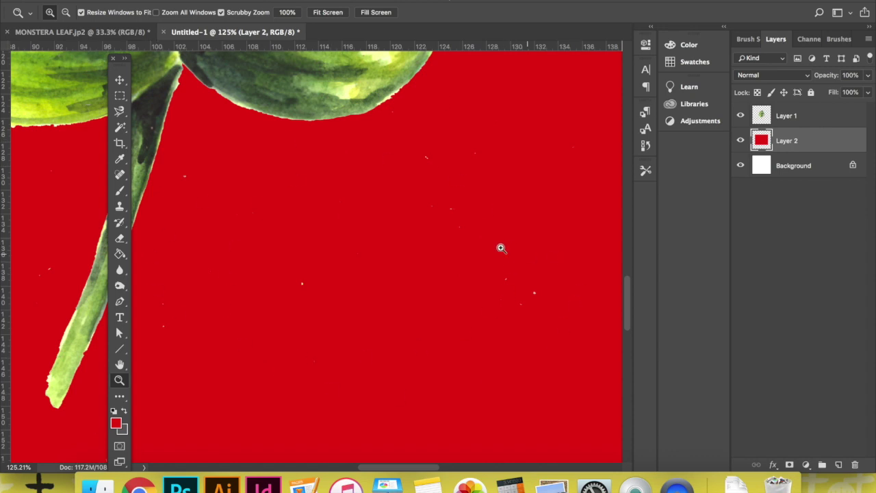
scroll(486, 226, "right", 3)
scroll(487, 226, "up", 3)
scroll(488, 227, "right", 3)
scroll(488, 227, "down", 3)
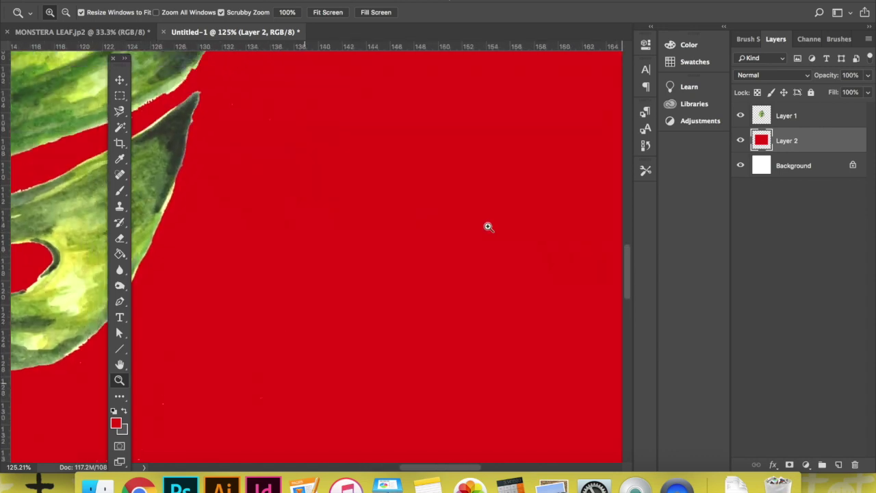
scroll(487, 226, "down", 3)
scroll(488, 227, "left", 10)
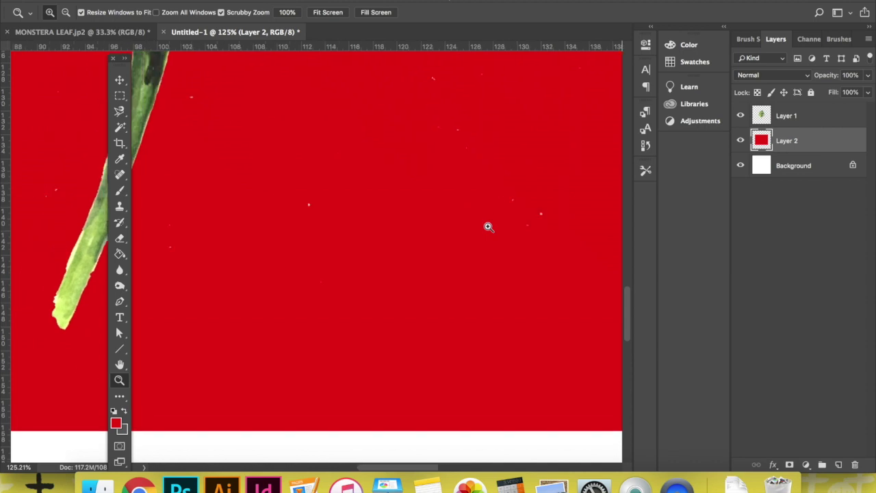
scroll(488, 227, "up", 3)
scroll(488, 226, "left", 6)
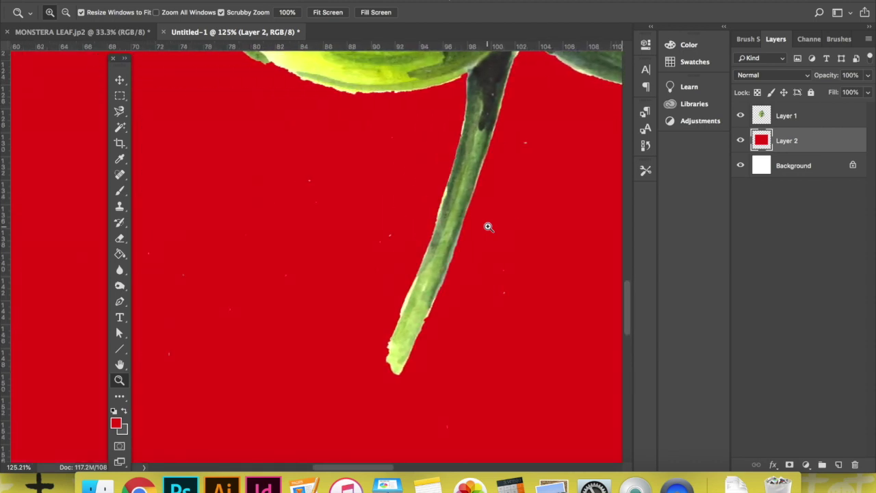
scroll(488, 226, "right", 14)
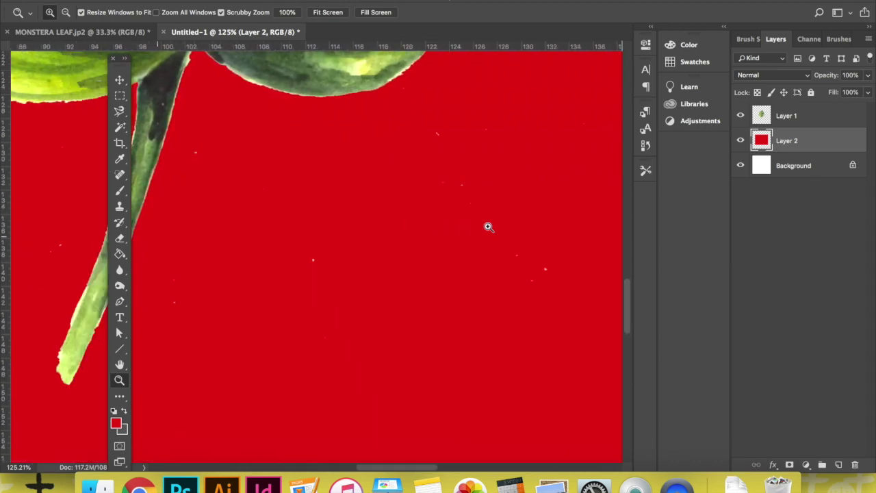
scroll(488, 227, "down", 5)
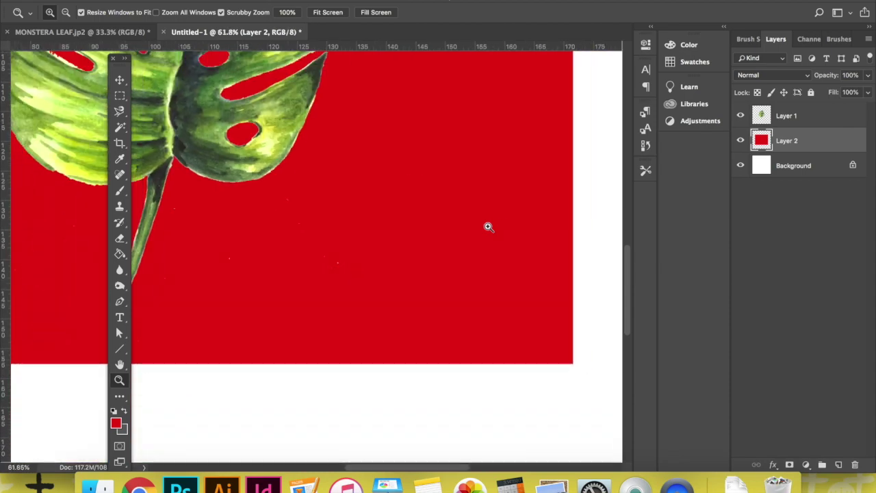
scroll(344, 205, "down", 1)
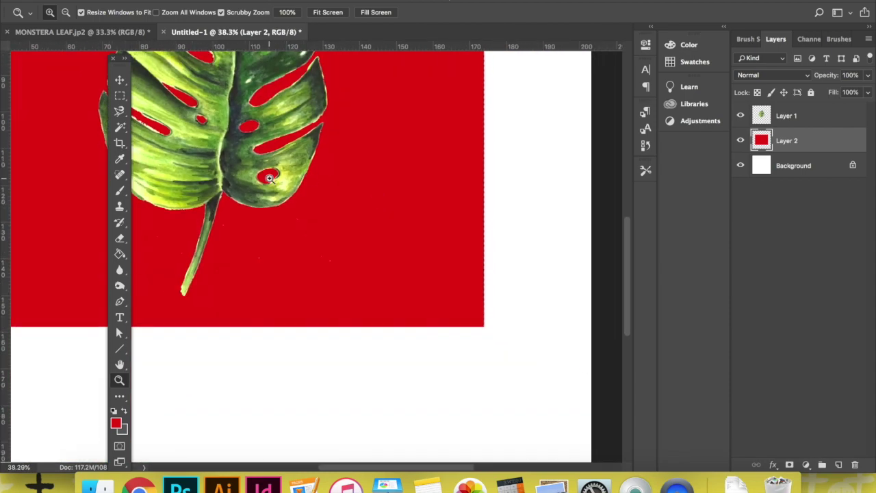
scroll(269, 178, "up", 3)
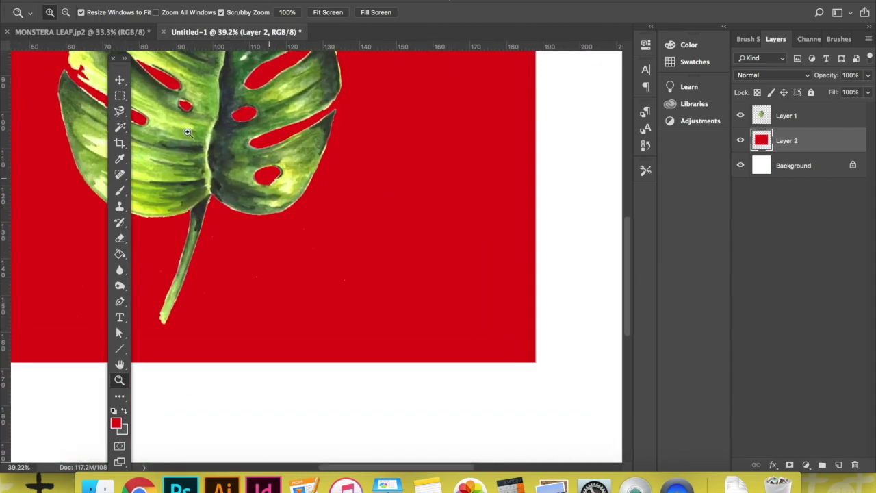
scroll(188, 133, "down", 2)
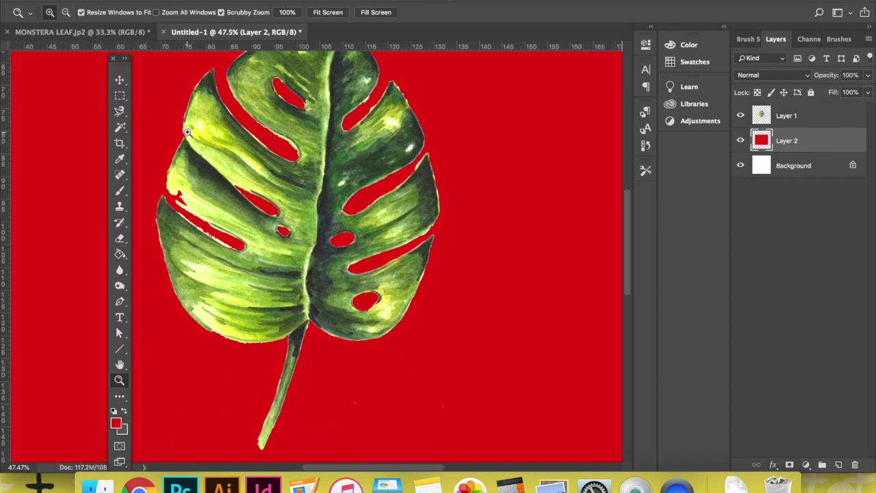
scroll(332, 217, "up", 2)
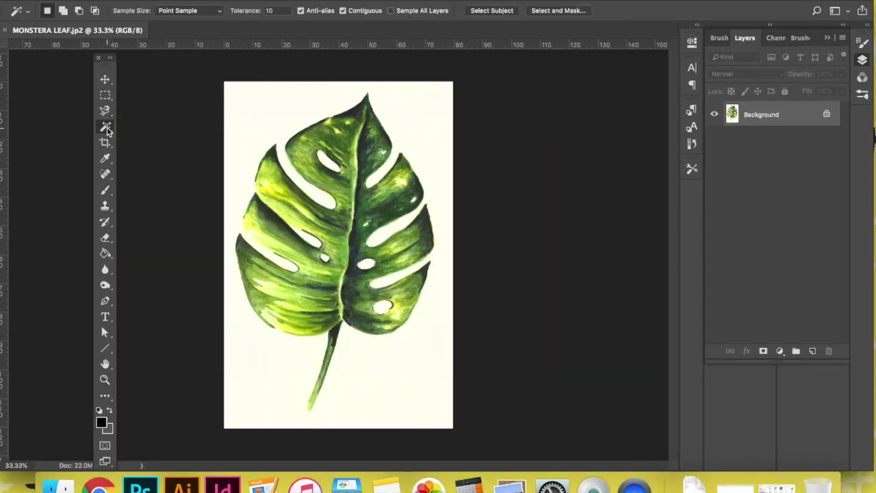
Select the cream background around the leaf in MONSTERA LEAF.jp2 using the Magic Wand tool with a tolerance of 10.
left_click(107, 129)
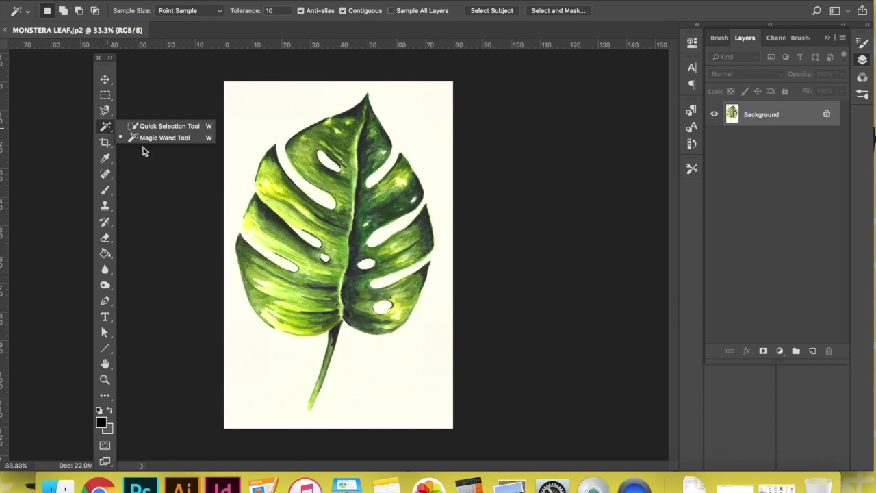
left_click(149, 141)
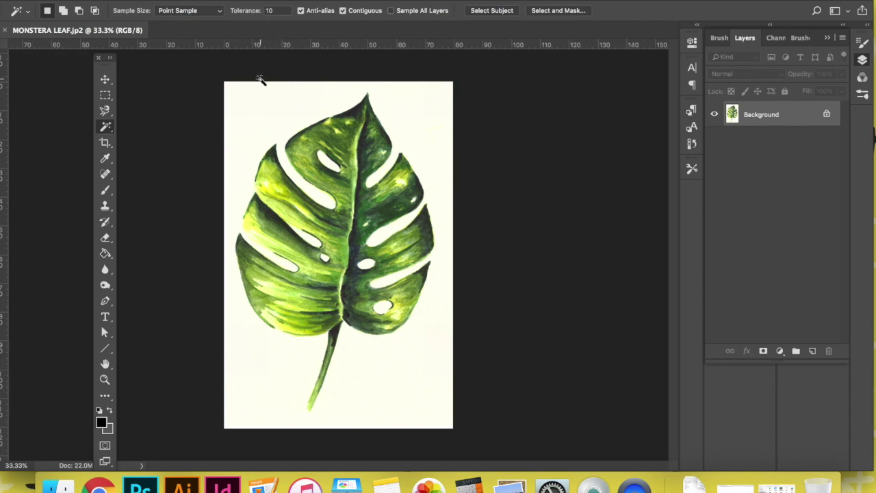
left_click(262, 115)
scroll(356, 128, "up", 3)
scroll(355, 128, "up", 1)
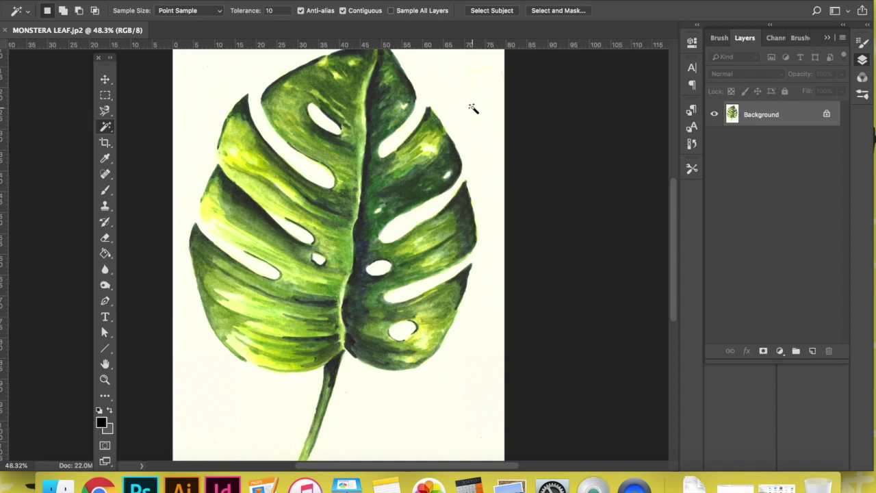
scroll(472, 108, "down", 3)
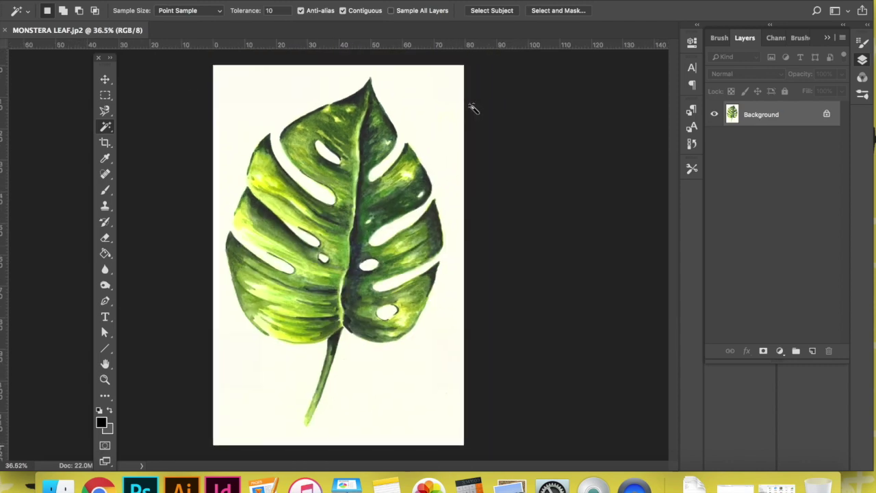
right_click(109, 132)
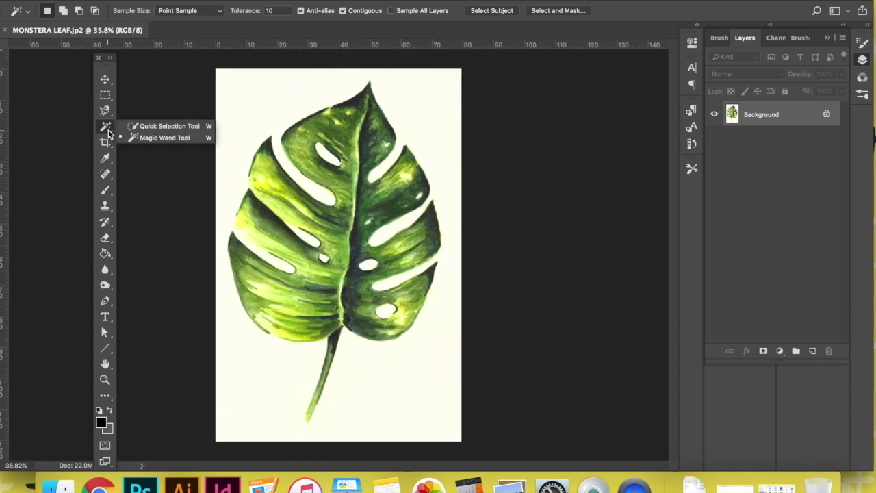
left_click(133, 140)
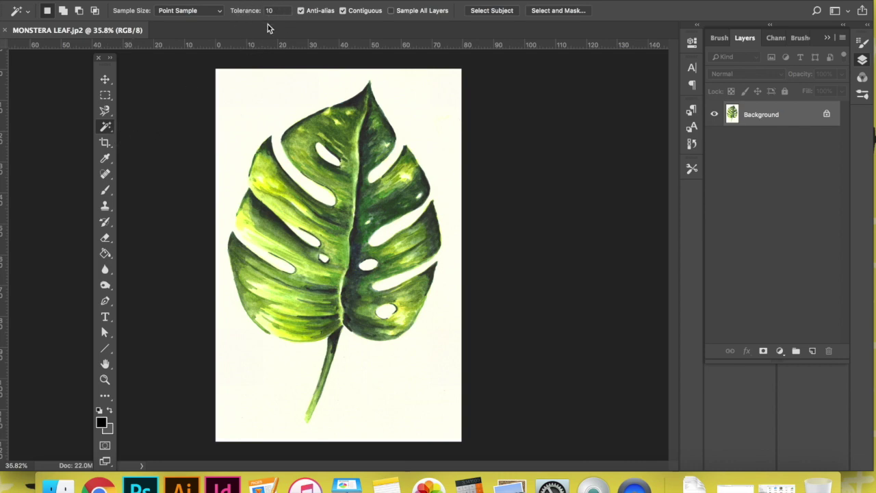
left_click(283, 97)
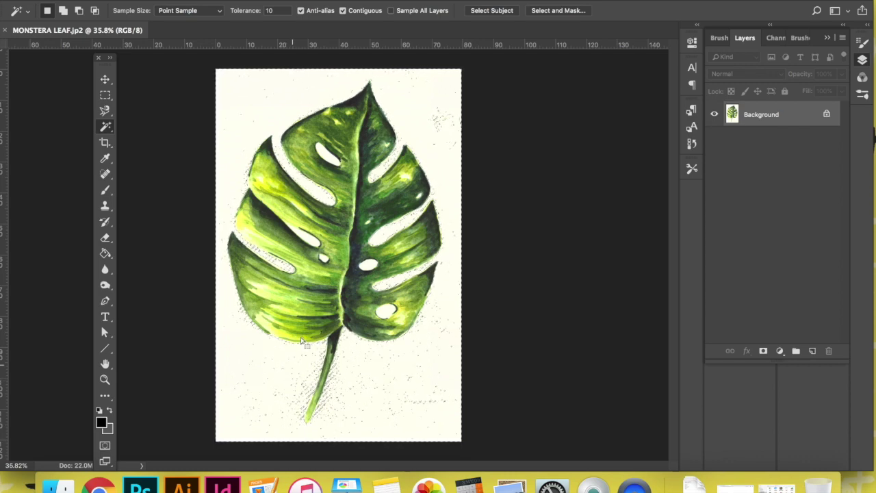
Set the Magic Wand tolerance to 100 and reselect the cream background around the leaf.
left_click(278, 11)
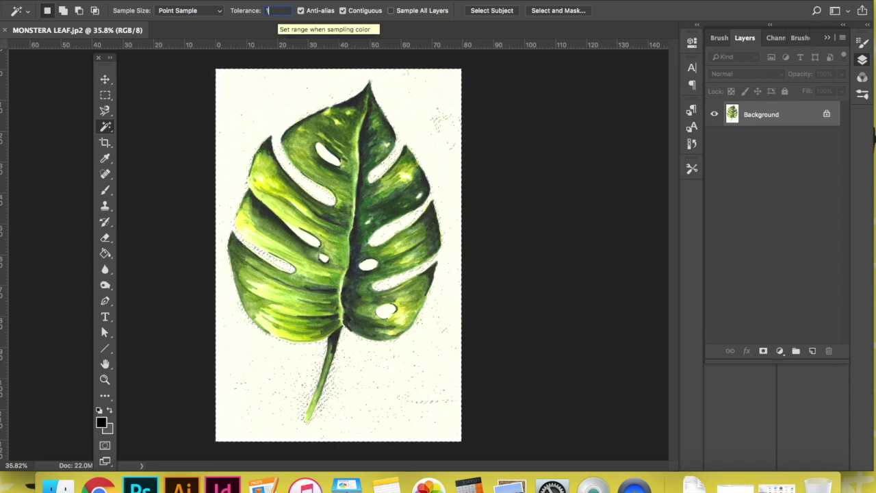
type("100")
key("Return")
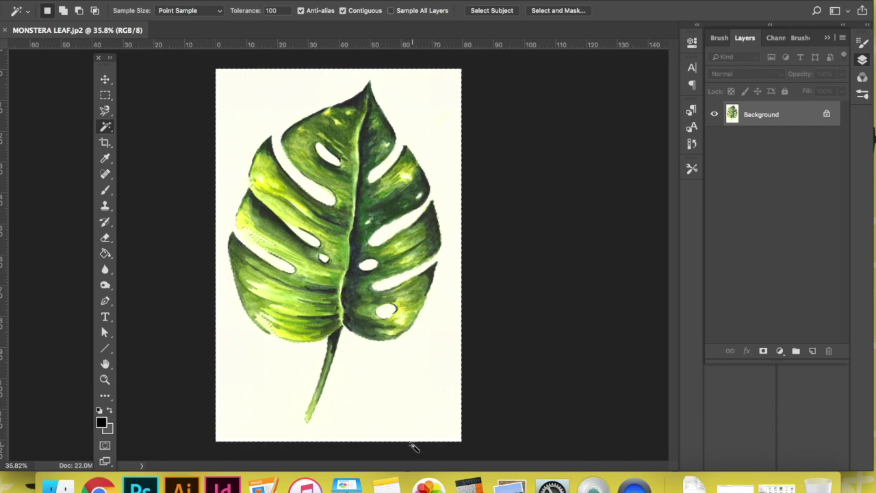
Examine the selection outline along the stem, lobes and slits to judge how closely it follows the leaf's edges.
scroll(381, 410, "up", 4)
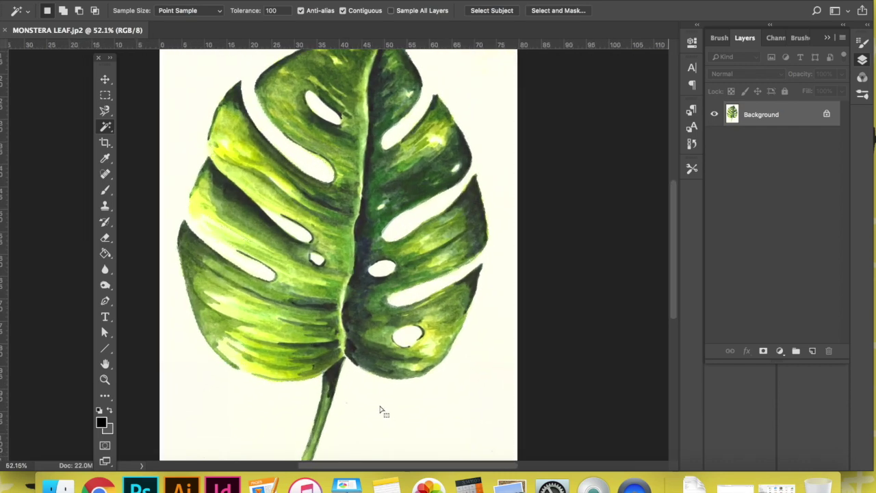
scroll(381, 410, "down", 5)
scroll(381, 309, "up", 4)
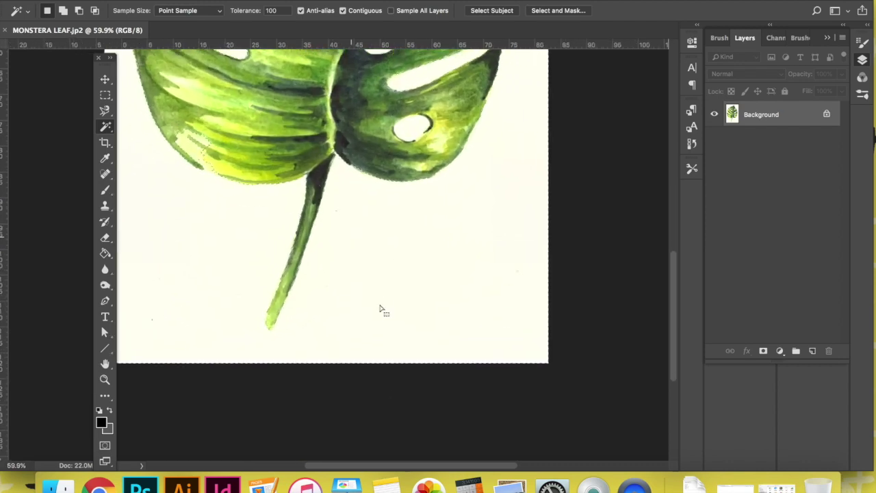
left_click(381, 309)
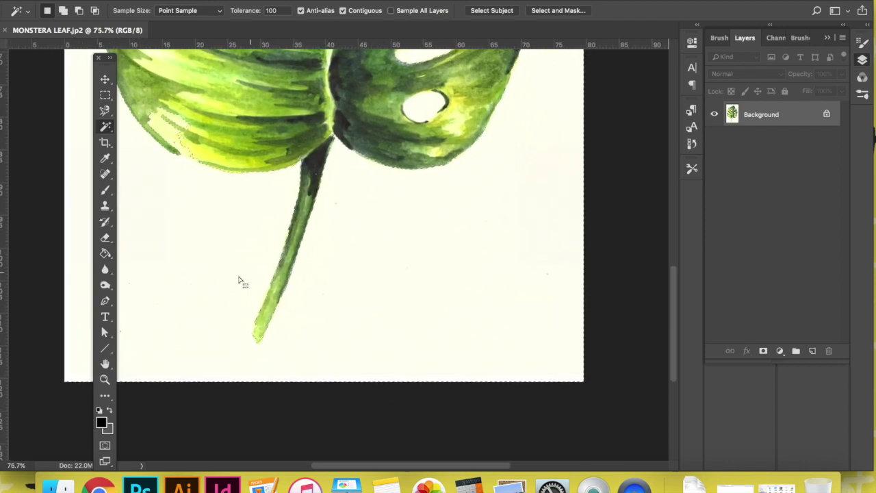
scroll(226, 261, "left", 5)
scroll(226, 261, "up", 5)
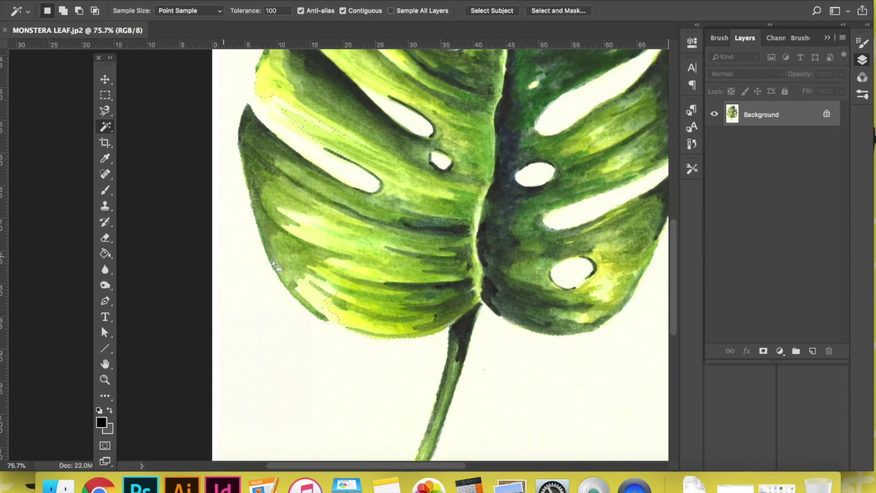
scroll(377, 309, "up", 10)
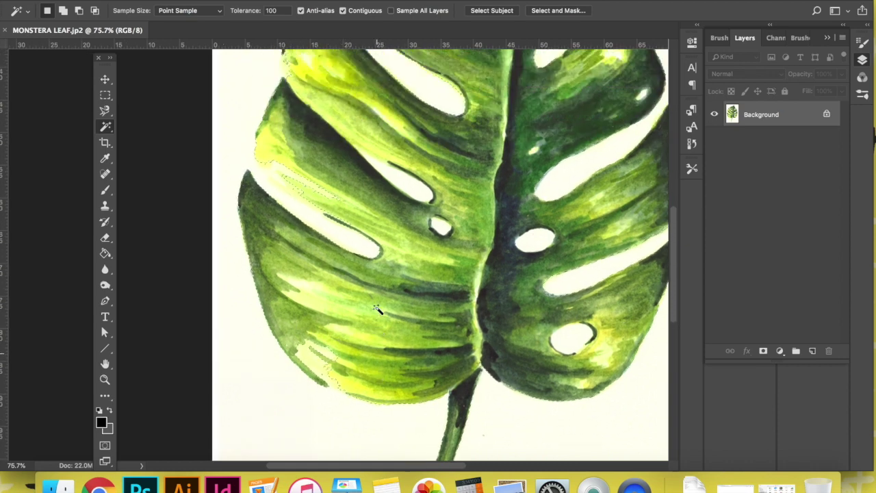
left_click(323, 338)
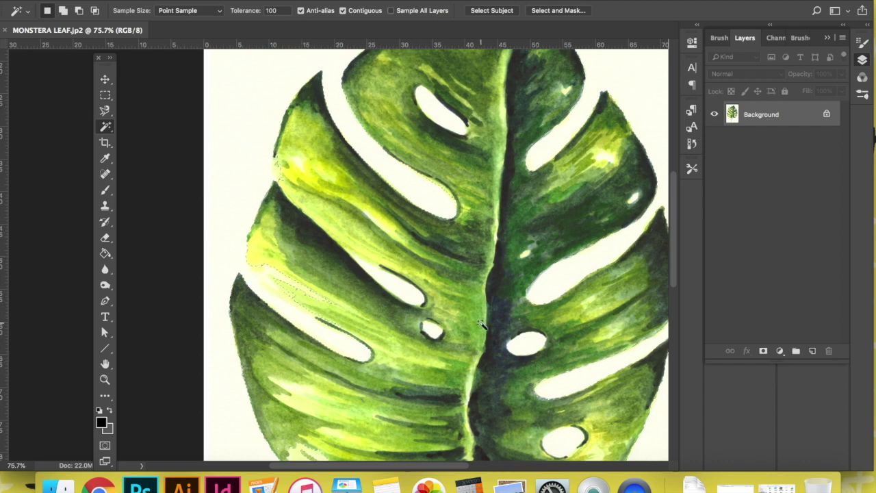
scroll(483, 325, "up", 5)
scroll(483, 324, "right", 5)
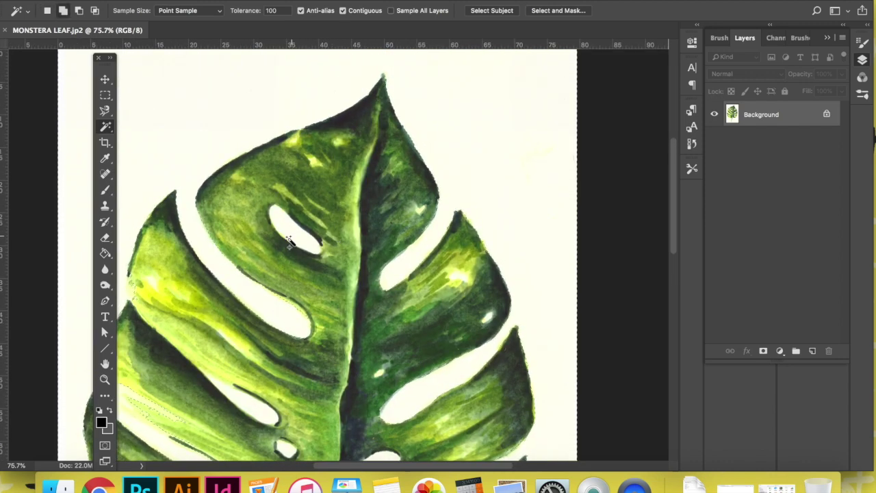
Select the cream background and the leaf's enclosed holes with the Magic Wand at tolerance 32, then invert the selection to the leaf.
scroll(315, 290, "down", 1)
scroll(315, 290, "down", 6)
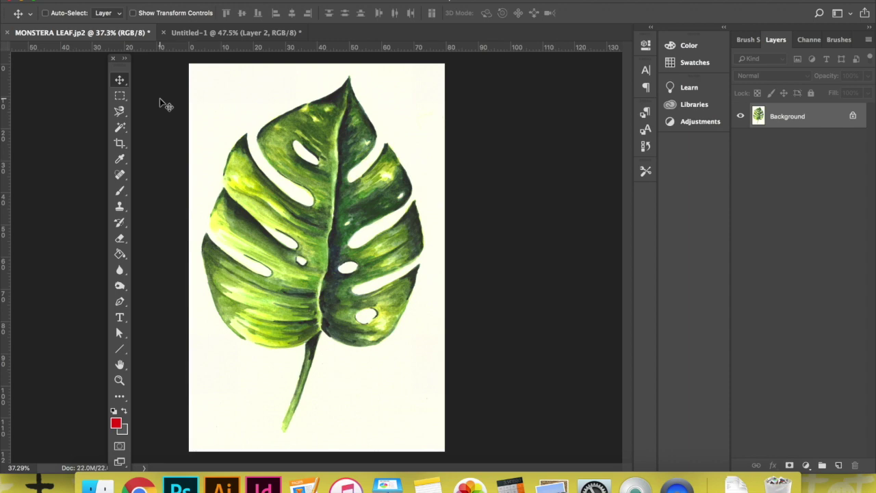
left_click(121, 128)
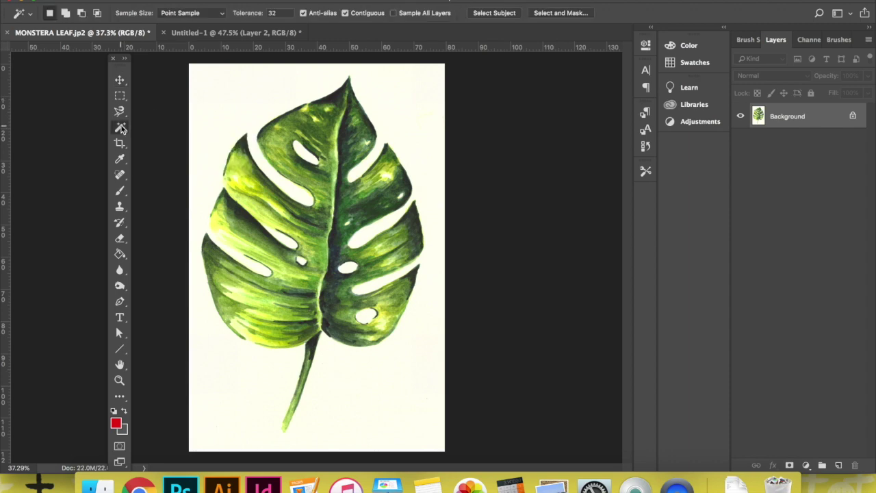
left_click(215, 93)
key("shift")
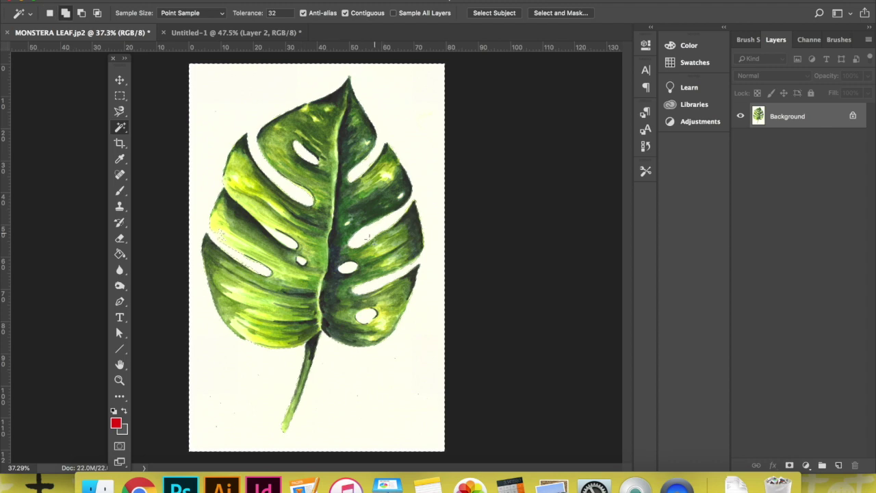
left_click(348, 267, "shift")
key("shift")
left_click(301, 261, "shift")
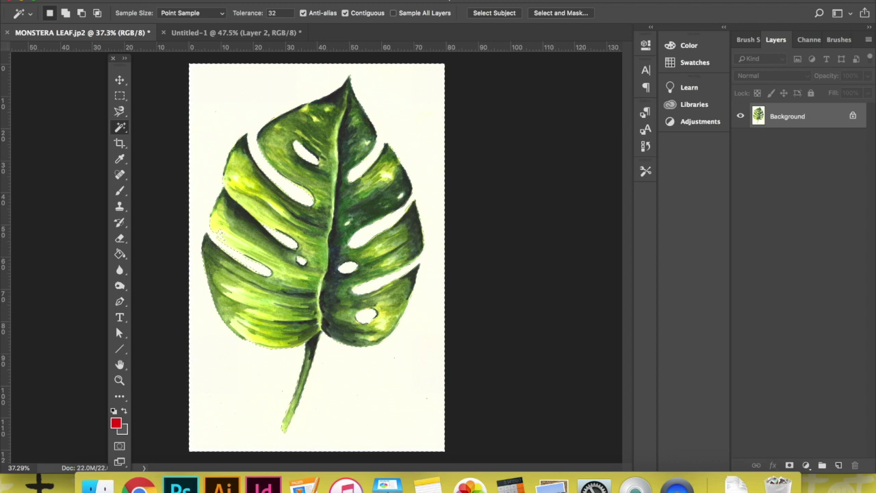
left_click(274, 0)
left_click(276, 28)
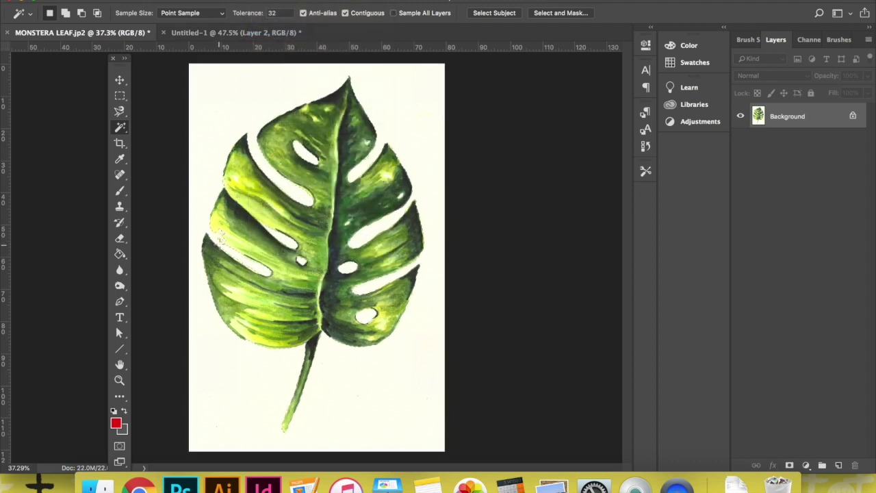
Add the missing yellow patch on the leaf's left edge, above the lowest left slit, to the selection using the Polygonal Lasso.
scroll(223, 246, "up", 5)
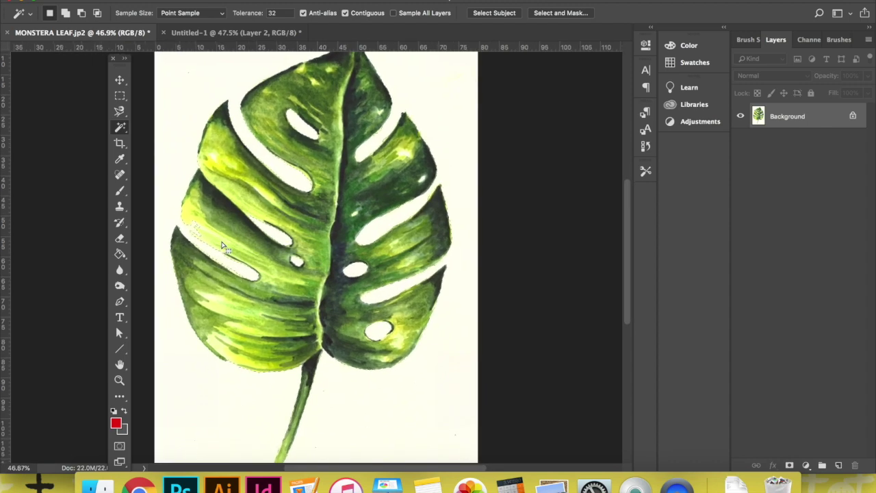
scroll(223, 246, "left", 3)
scroll(223, 247, "up", 2)
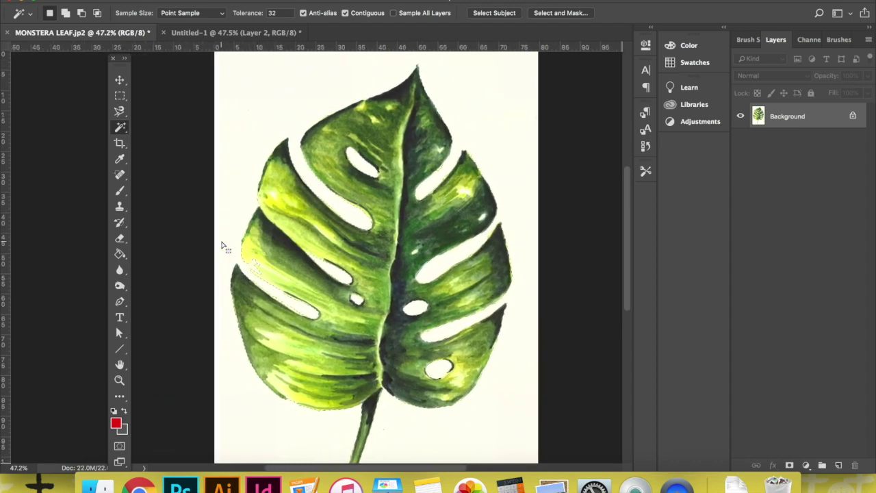
scroll(259, 293, "up", 6)
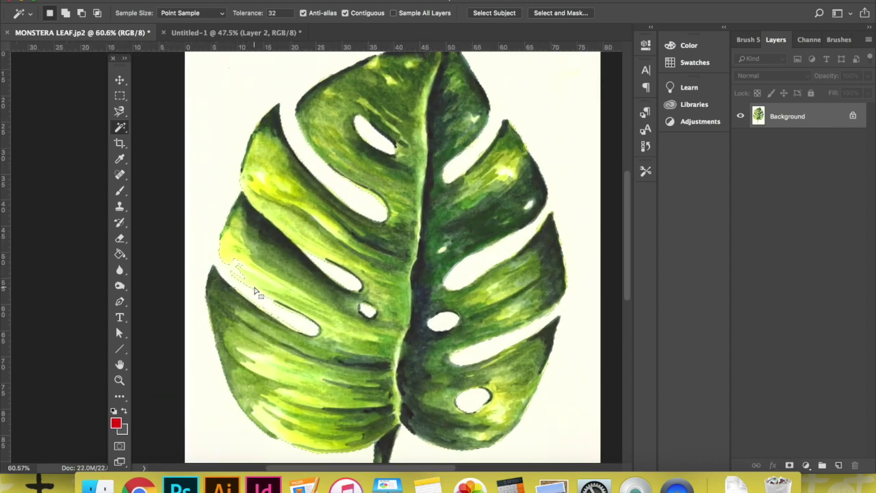
scroll(255, 293, "up", 4)
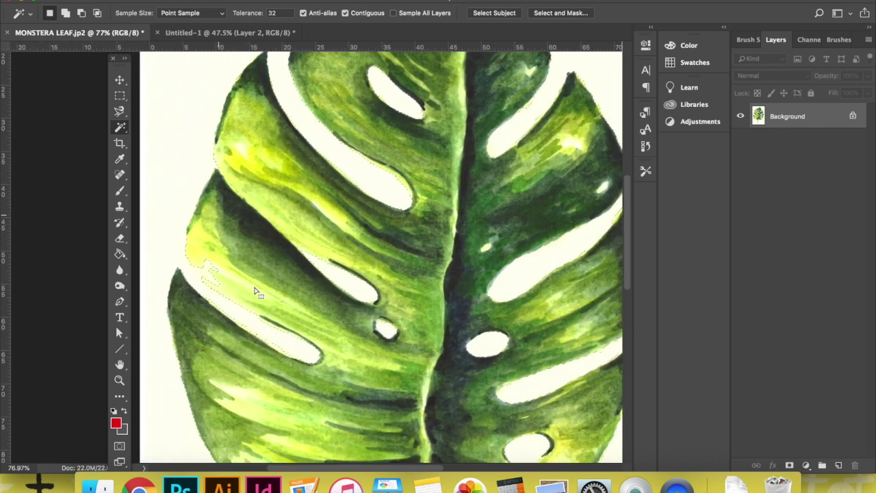
scroll(218, 293, "left", 2)
scroll(218, 293, "up", 1)
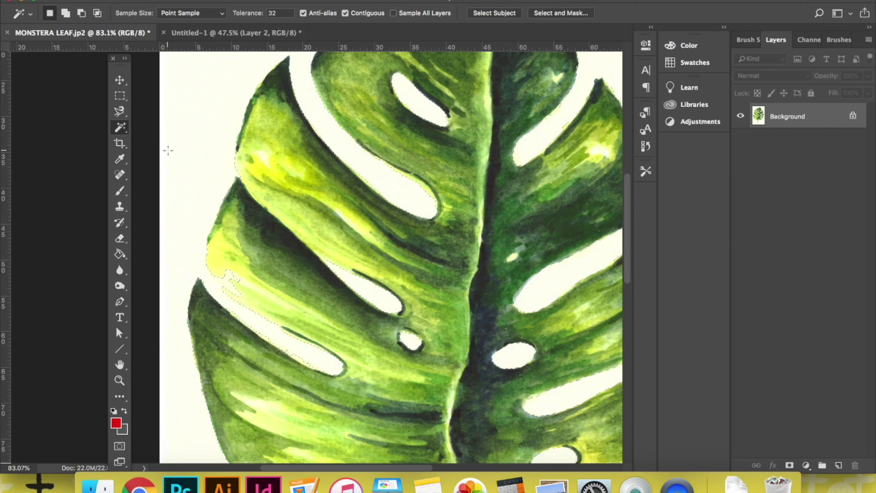
left_click(120, 113)
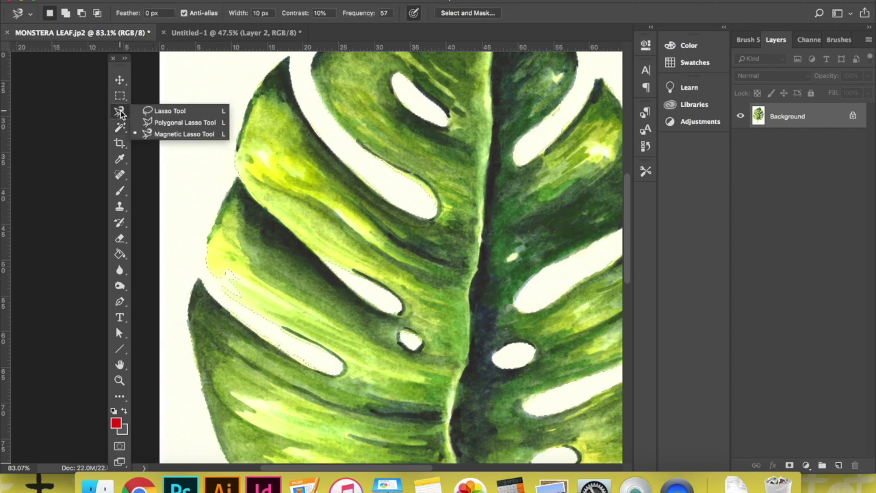
left_click(165, 124)
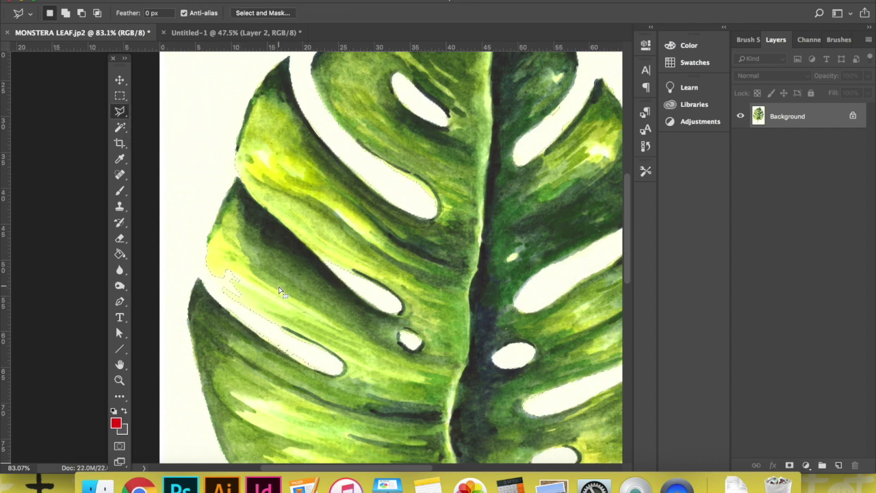
key("shift")
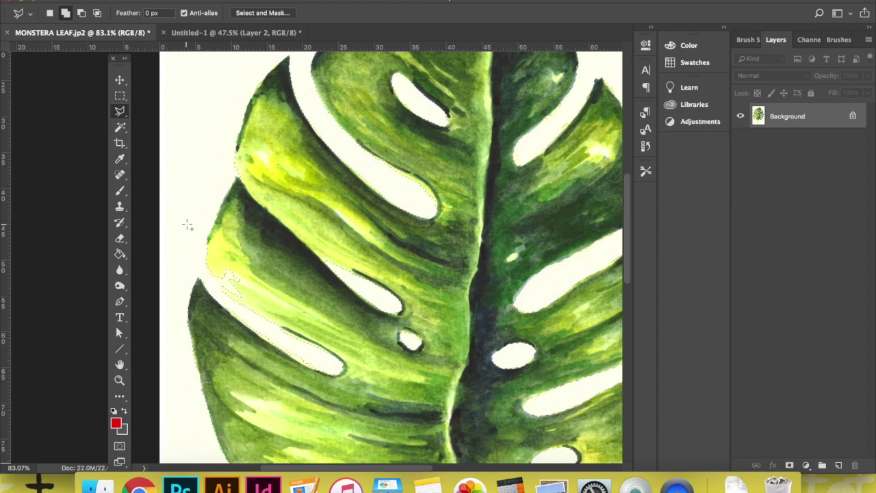
key("alt")
key("shift")
key("alt")
key("shift")
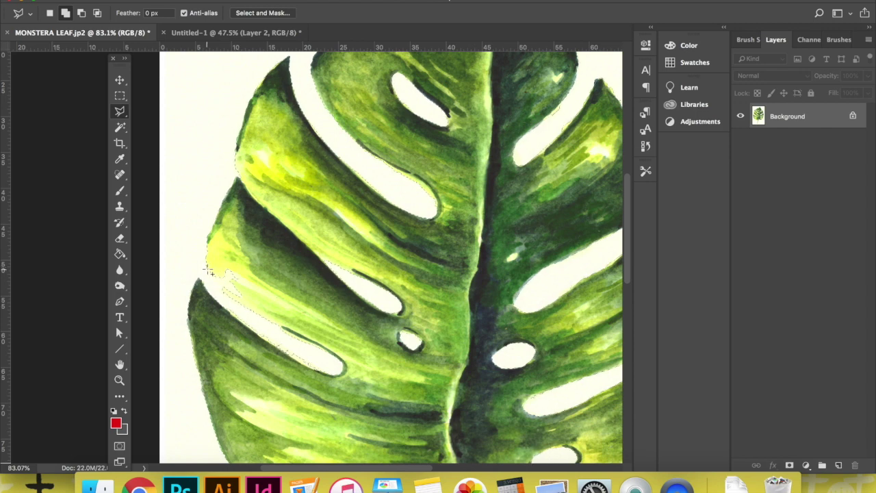
left_click(232, 302, "shift")
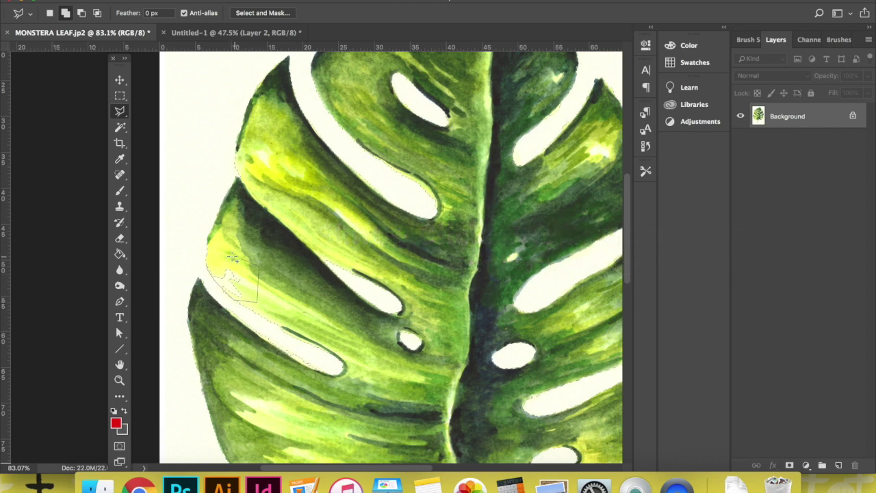
left_click(208, 267)
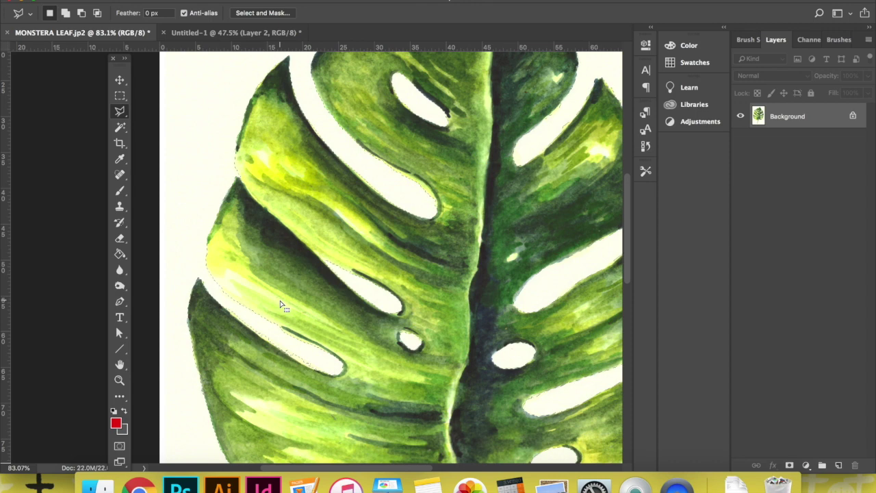
Subtract the stray background areas inside the lowest left slit from the leaf selection using the Polygonal Lasso.
scroll(299, 316, "down", 5)
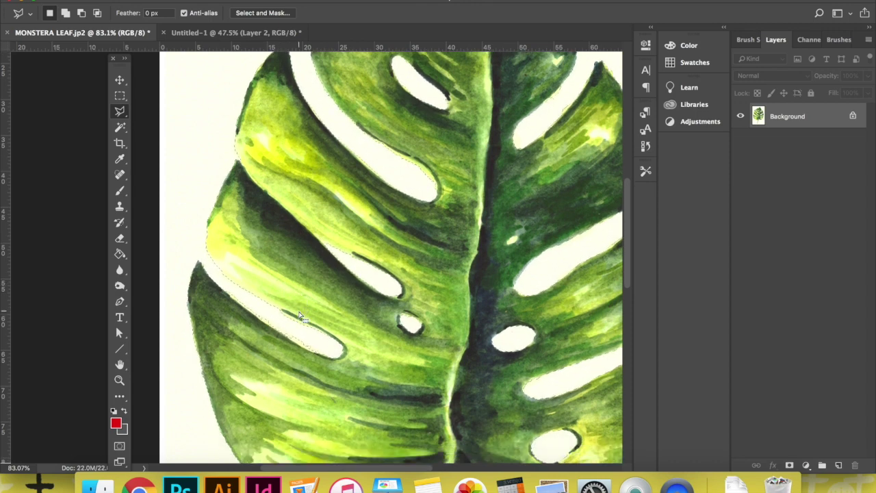
scroll(299, 316, "up", 5)
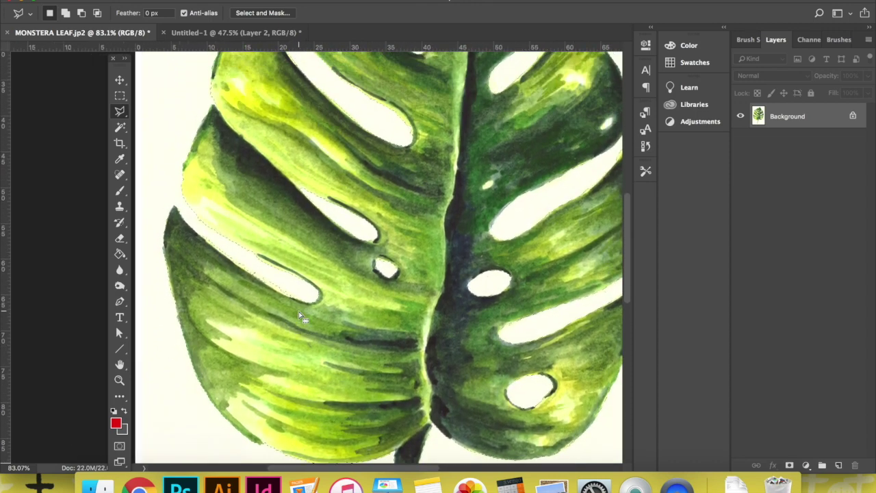
scroll(299, 316, "down", 5)
scroll(299, 317, "right", 2)
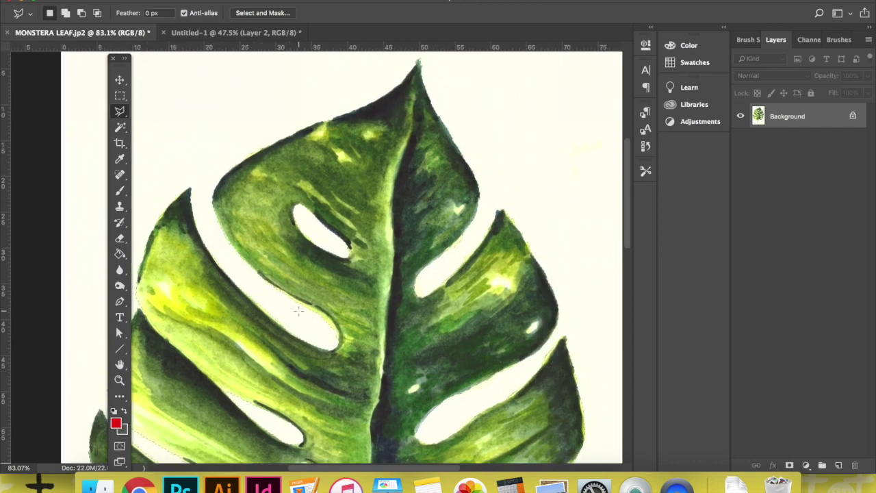
scroll(299, 317, "down", 2)
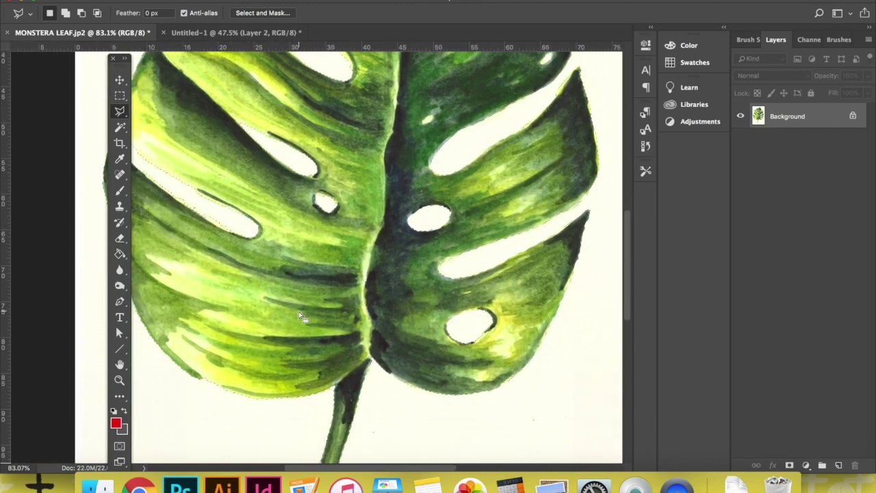
scroll(288, 274, "up", 2)
scroll(274, 248, "up", 2)
scroll(274, 248, "up", 4)
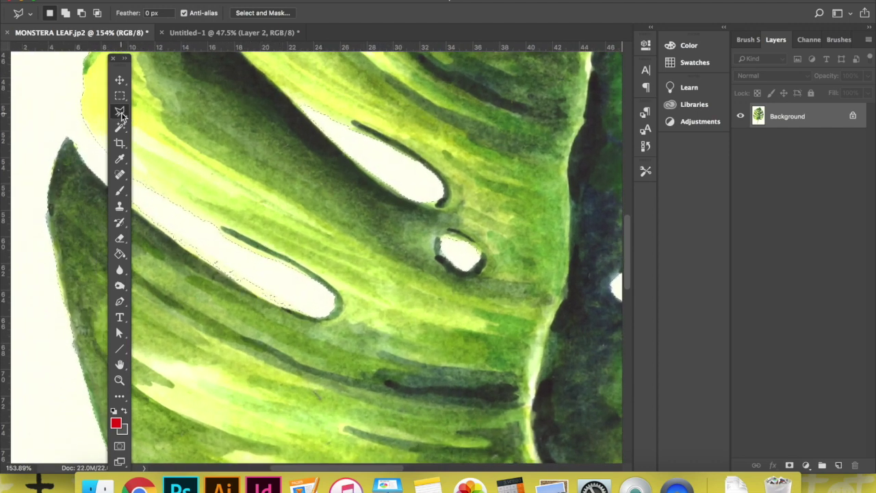
key("alt")
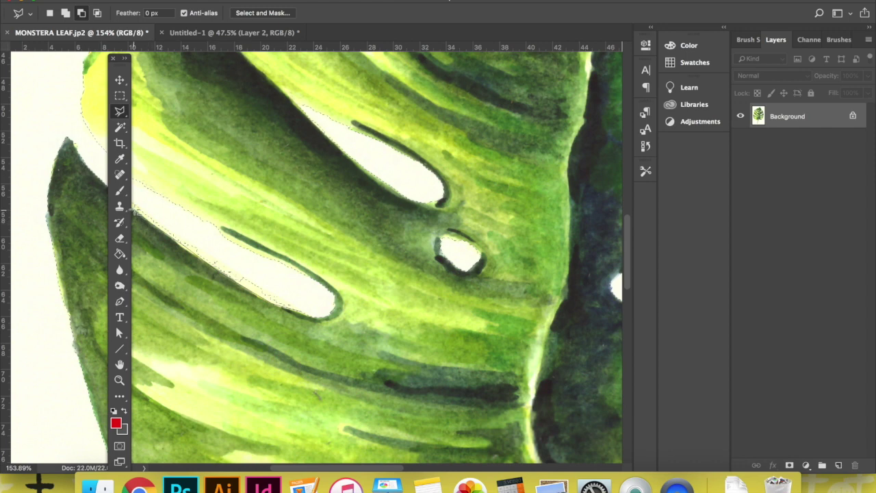
left_click(174, 220)
left_click(230, 234)
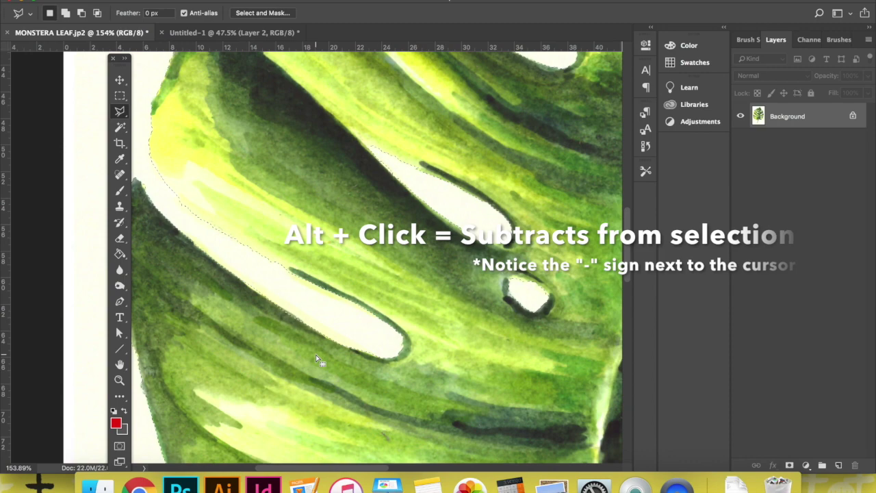
Subtract the pale background fringe along the upper left slit from the leaf selection using the Polygonal Lasso at 200% zoom.
scroll(316, 354, "down", 5)
scroll(315, 354, "right", 4)
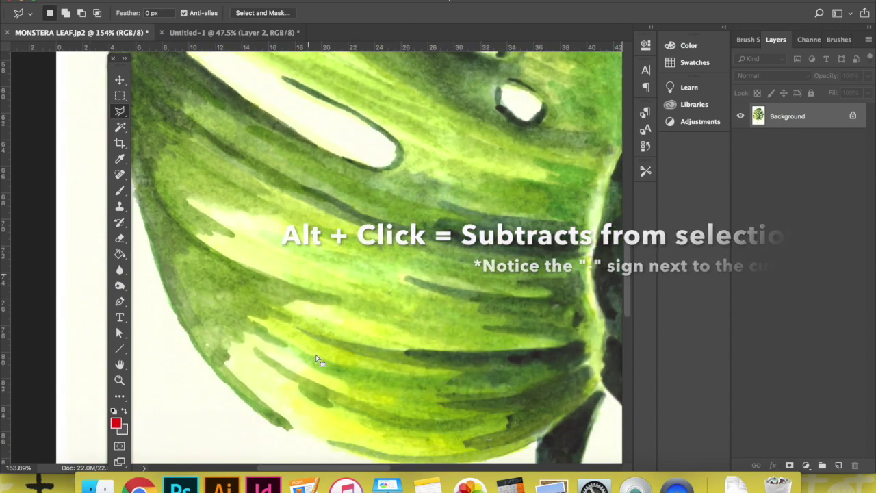
scroll(317, 349, "down", 5)
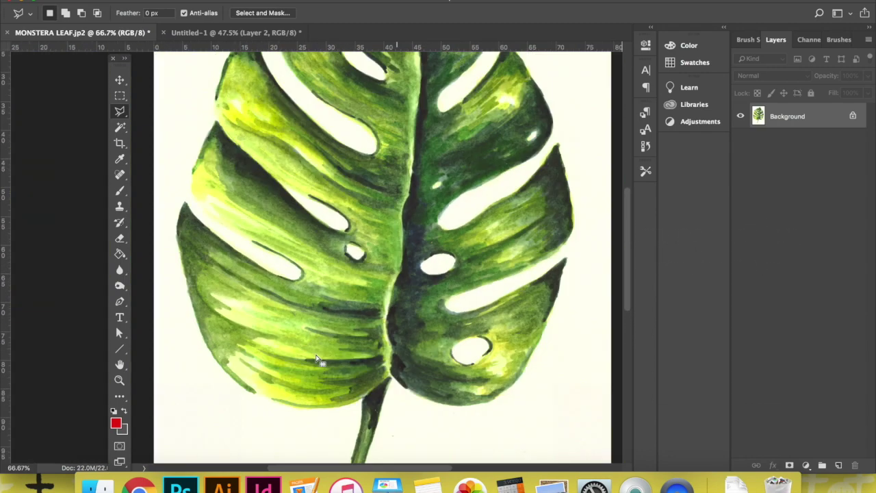
scroll(321, 323, "down", 2)
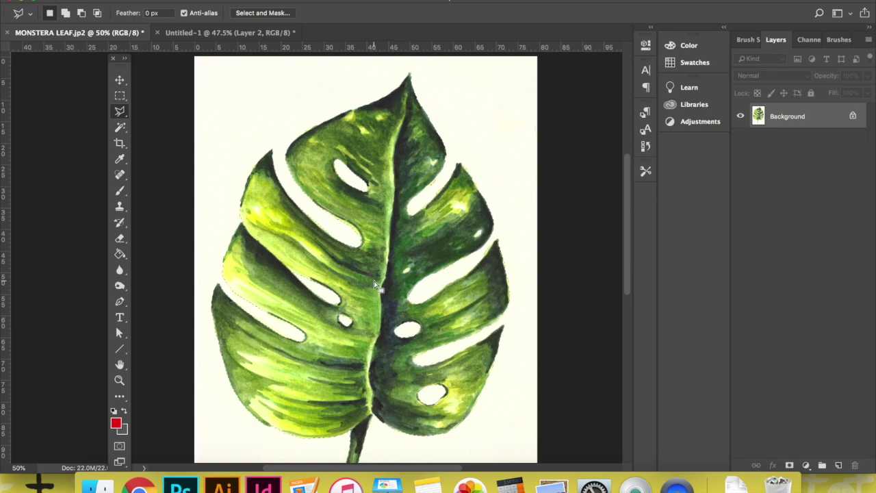
left_click(120, 379)
left_click(352, 195)
left_click(349, 231)
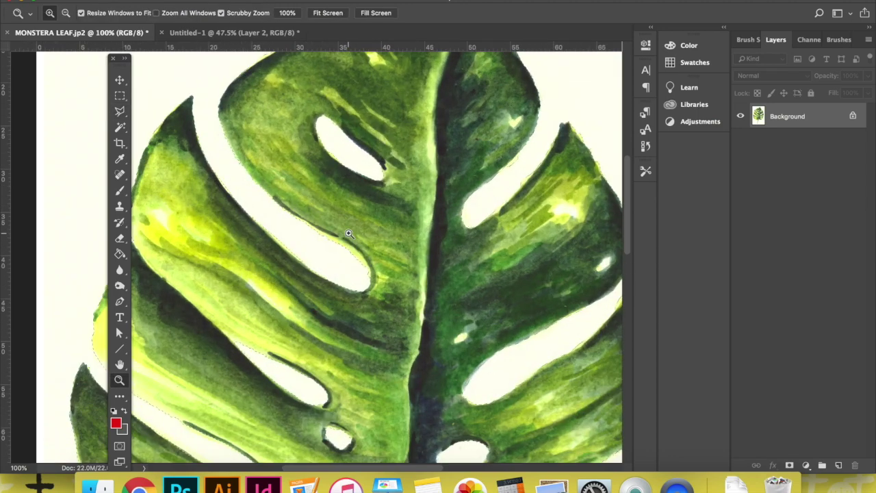
left_click(349, 230)
left_click(120, 112)
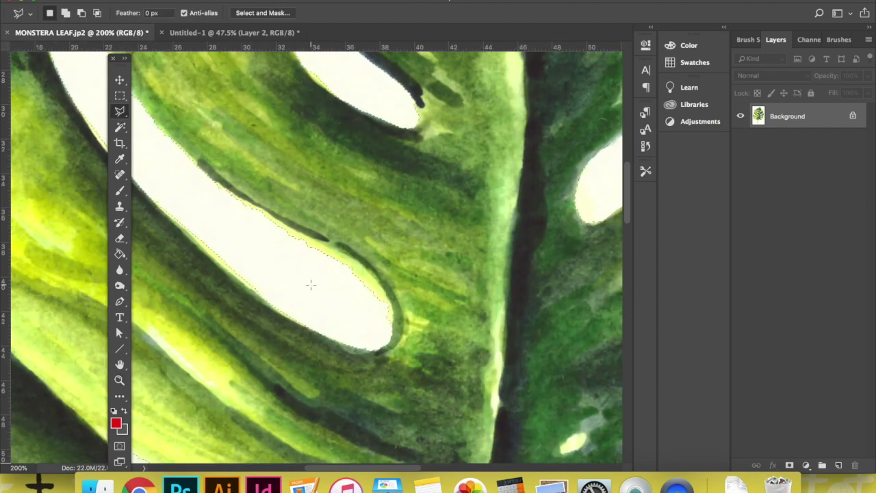
key("alt")
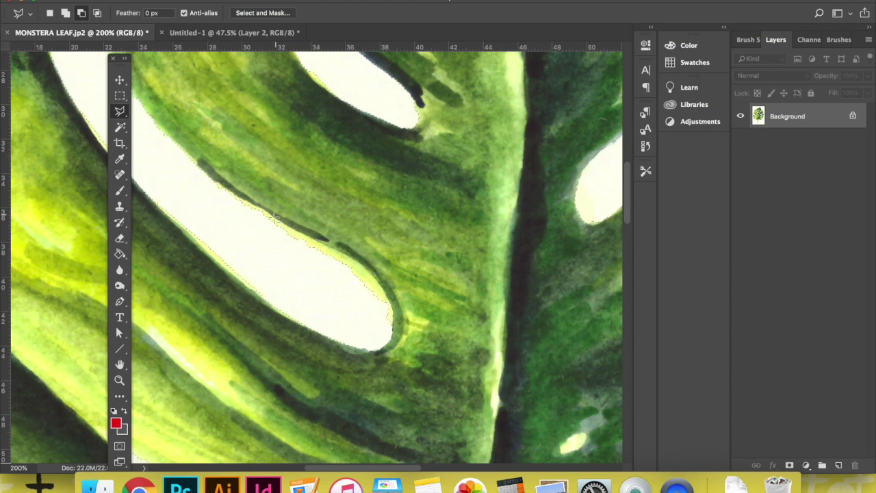
left_click(208, 177)
left_click(233, 231)
left_click(362, 327)
key("Escape")
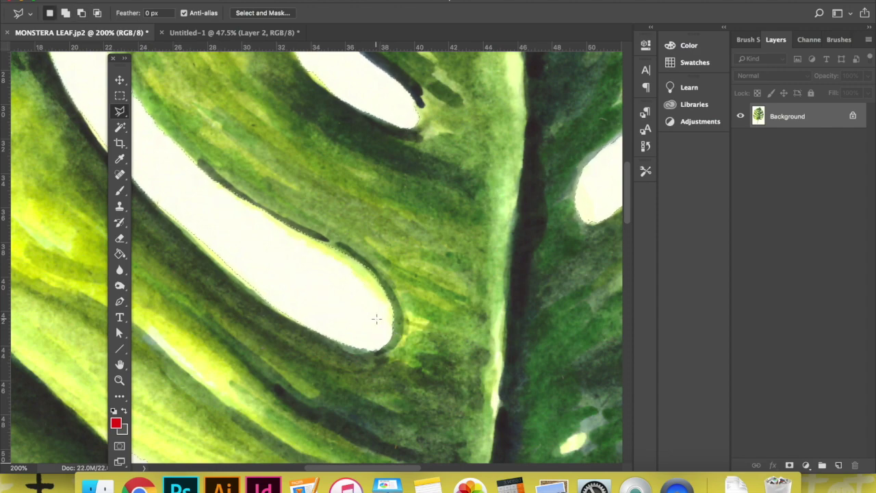
Copy the selected leaf and paste it into the Untitled-1 document over the red fill.
scroll(375, 319, "down", 5)
scroll(376, 319, "down", 3)
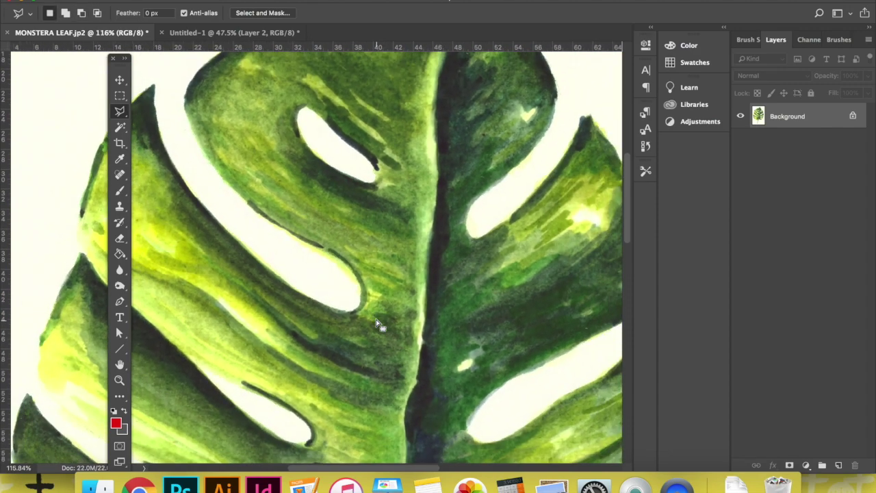
scroll(333, 311, "down", 4)
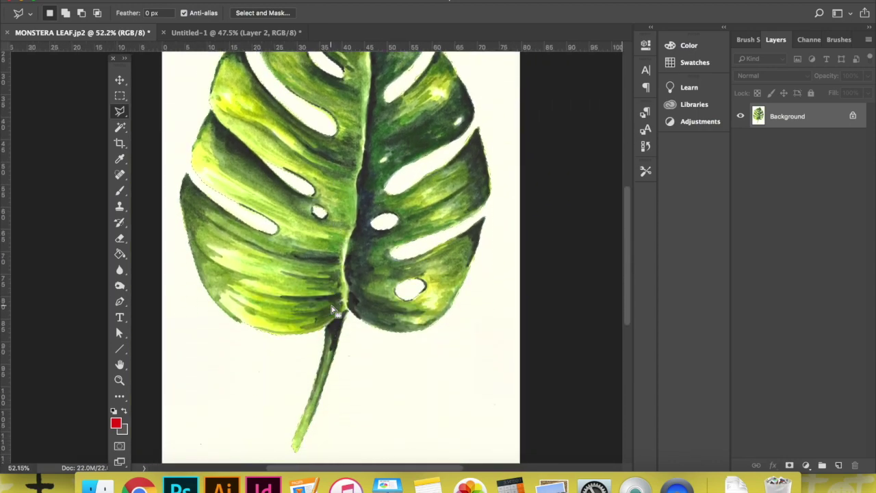
left_click(264, 34)
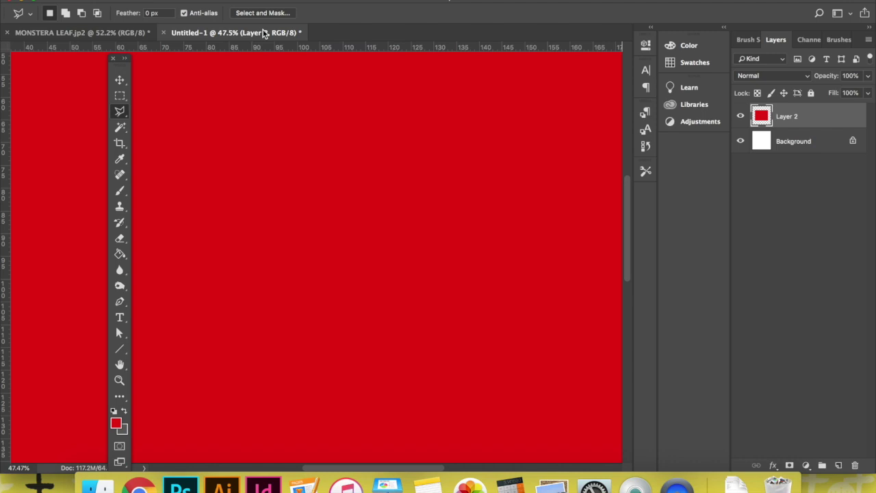
key("ctrl+v")
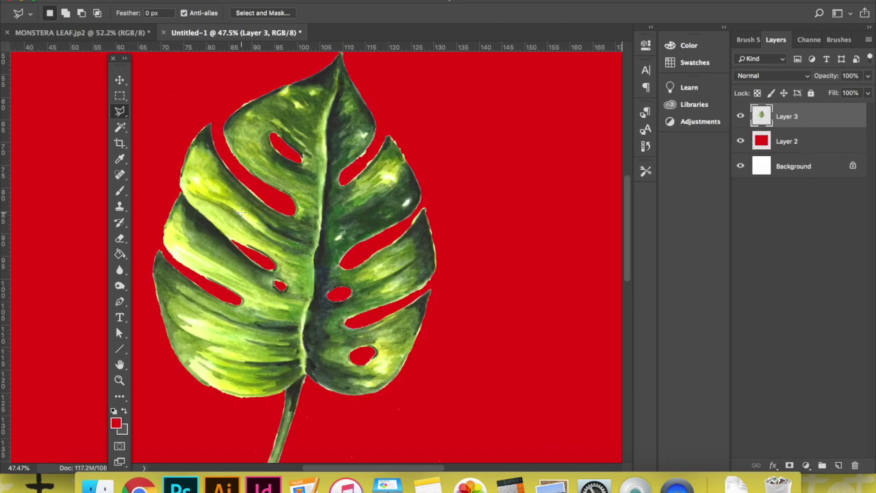
Examine the pasted leaf's cut-out edges against the red fill at up to 200% zoom, from its tip to its lower right slits.
scroll(241, 212, "left", 5)
left_click(119, 379)
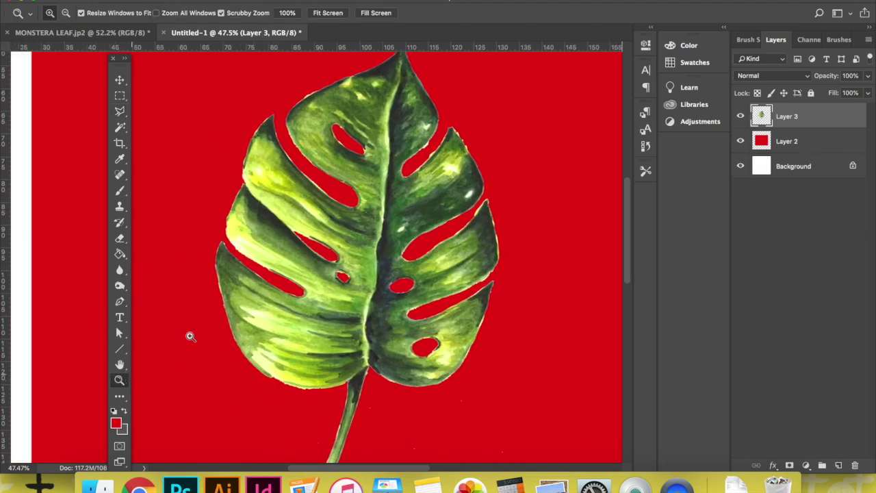
left_click(301, 257)
left_click(303, 277)
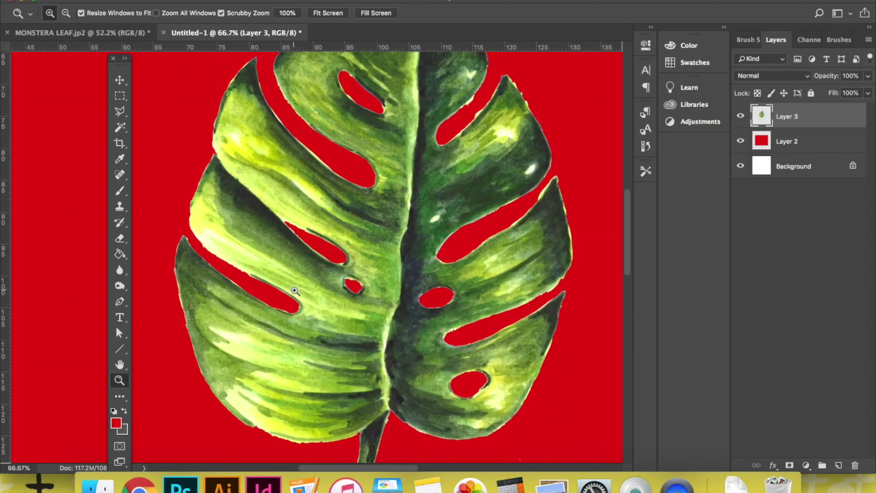
left_click(295, 291)
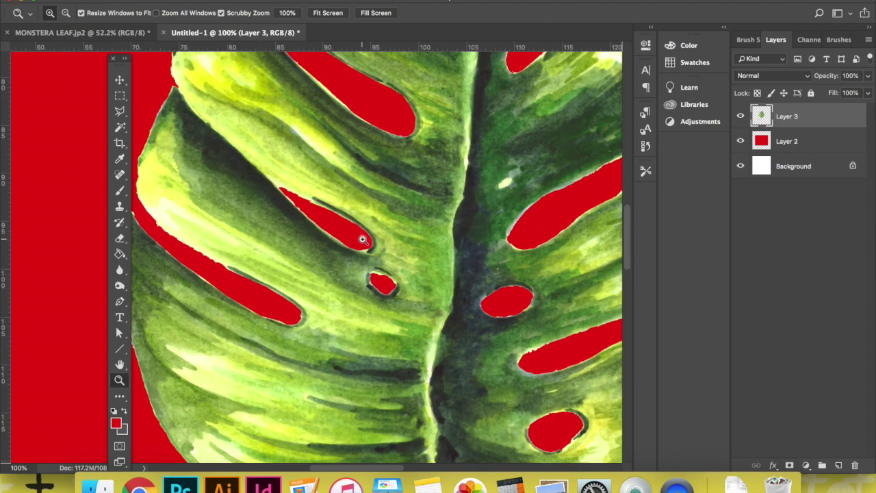
scroll(385, 239, "up", 2)
scroll(385, 239, "up", 10)
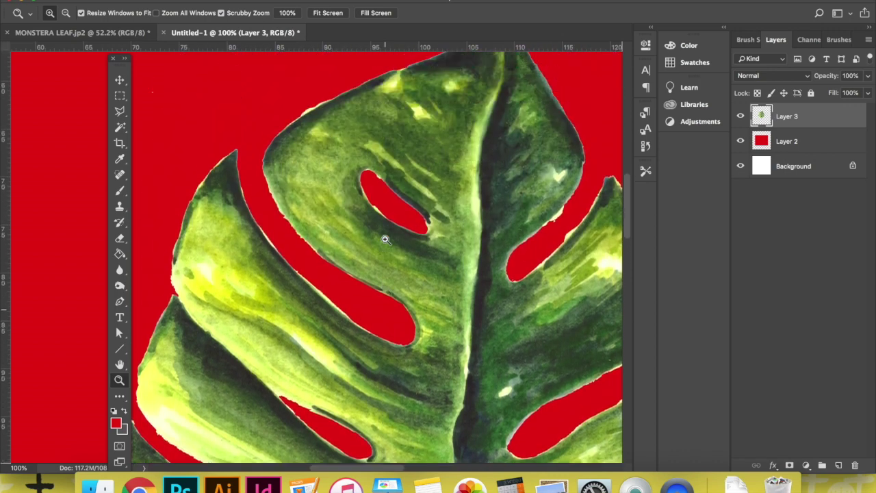
scroll(385, 239, "right", 10)
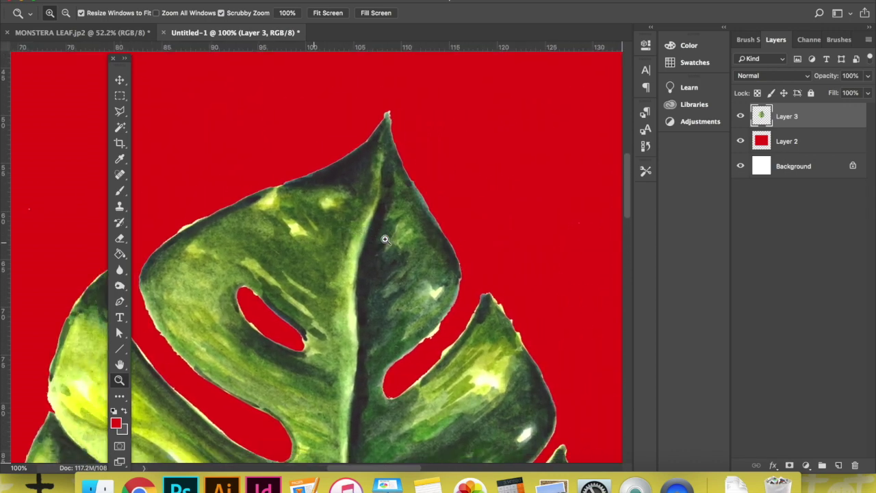
scroll(385, 239, "down", 2)
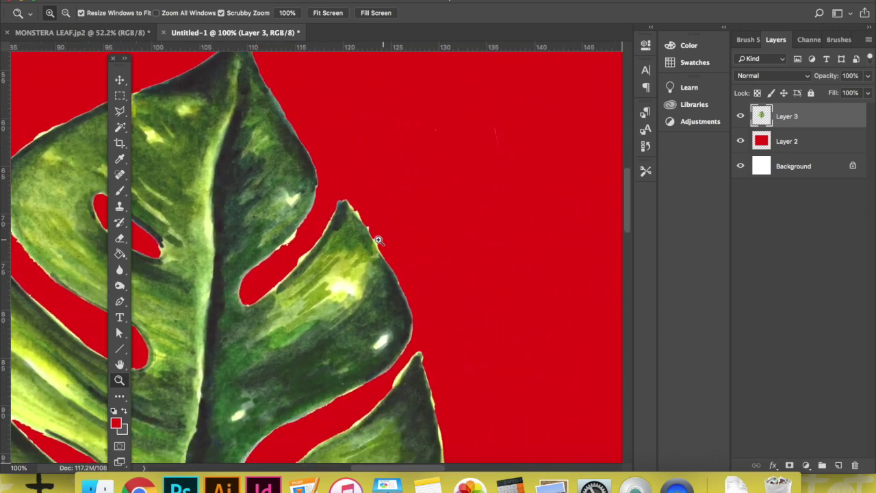
left_click(327, 244)
scroll(346, 258, "down", 6)
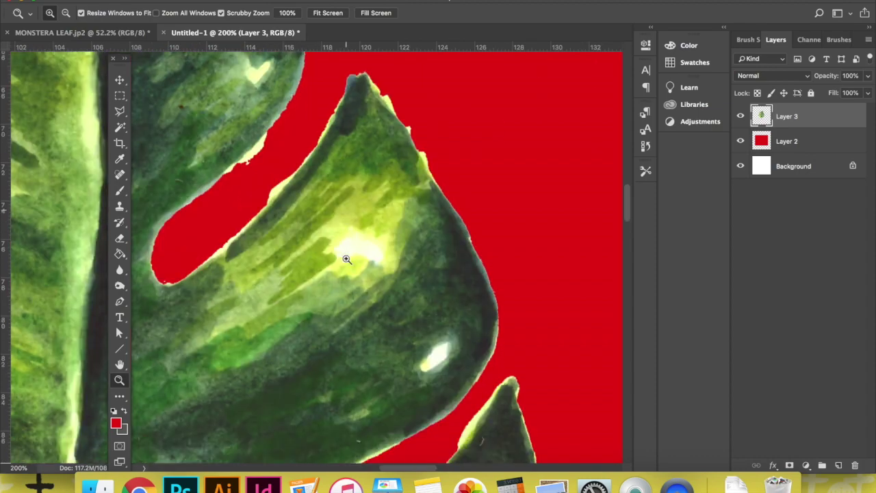
scroll(347, 259, "down", 5)
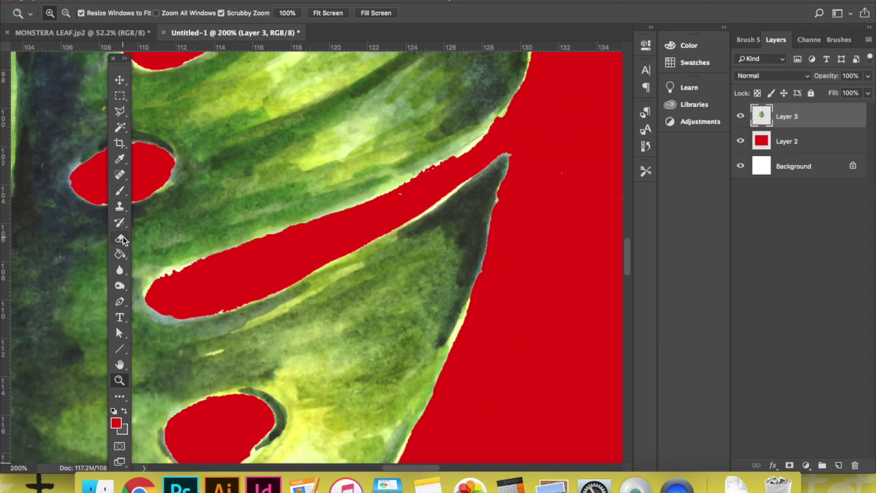
Activate the Eraser Tool and open its brush settings.
left_click(121, 238)
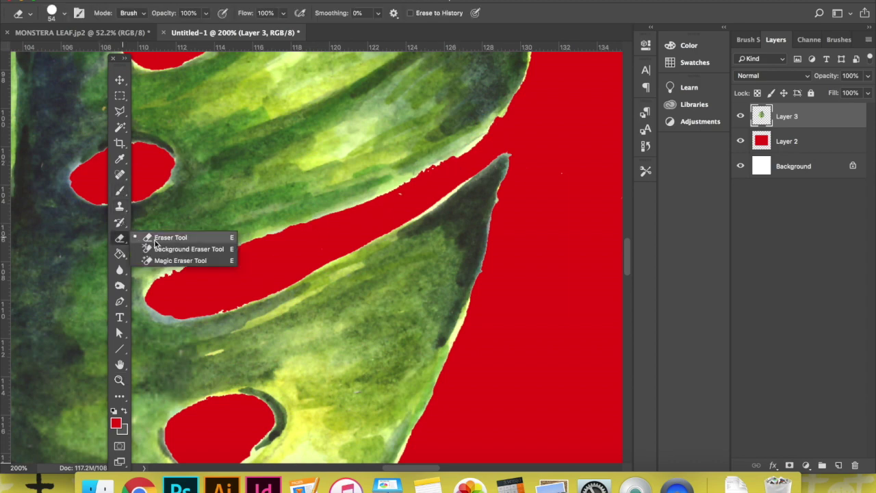
left_click(156, 239)
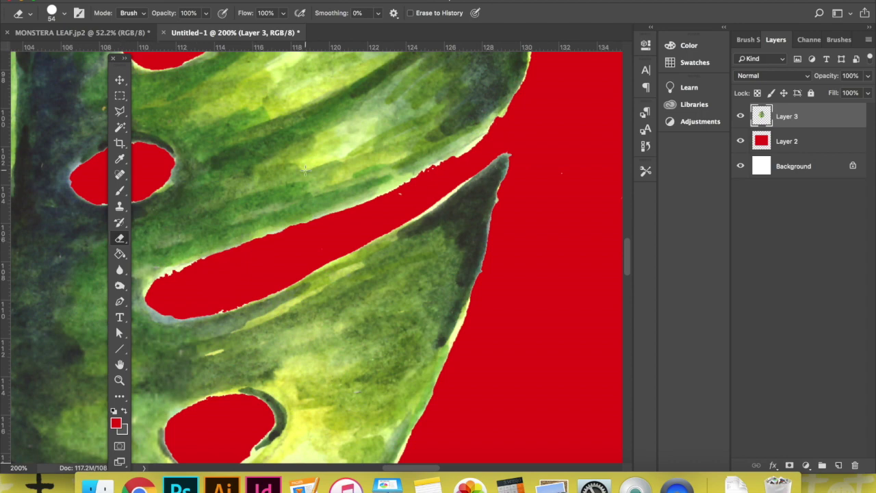
left_click(65, 15)
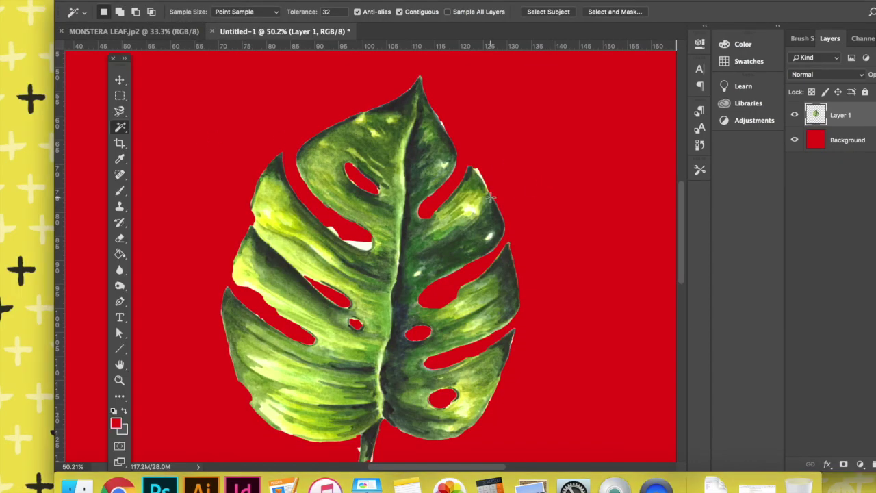
Erase the white background fringe along the outer edges of the leaf's two upper right lobes with the 22 px Eraser.
scroll(491, 197, "right", 10)
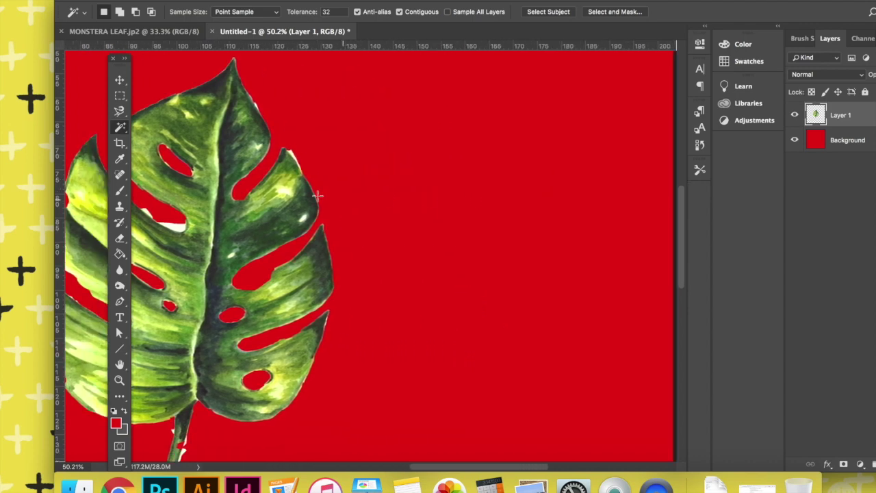
scroll(317, 196, "left", 6)
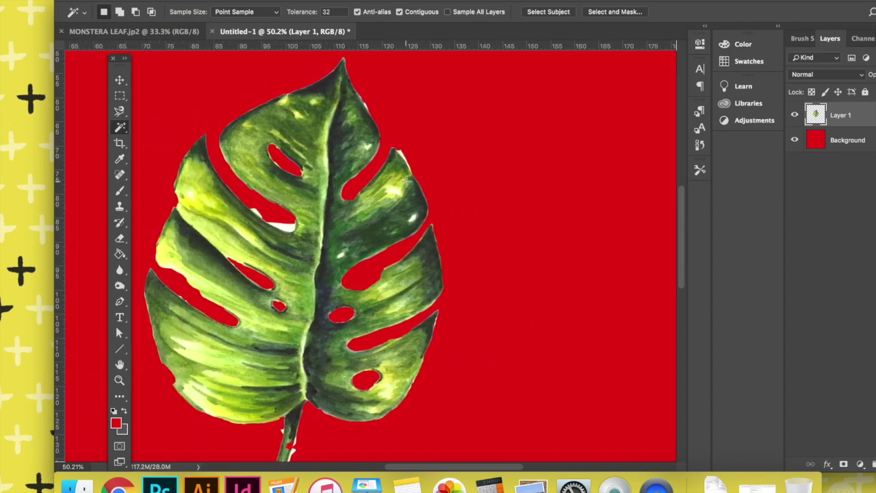
scroll(406, 180, "up", 3)
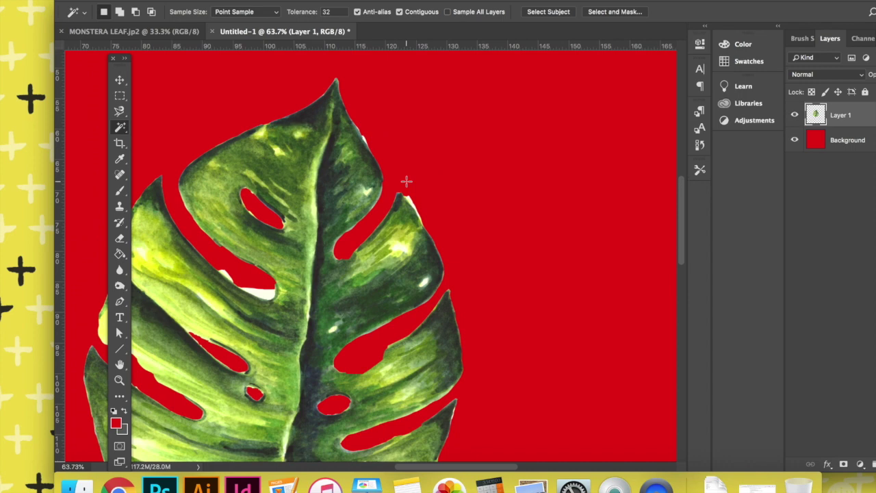
scroll(406, 180, "up", 3)
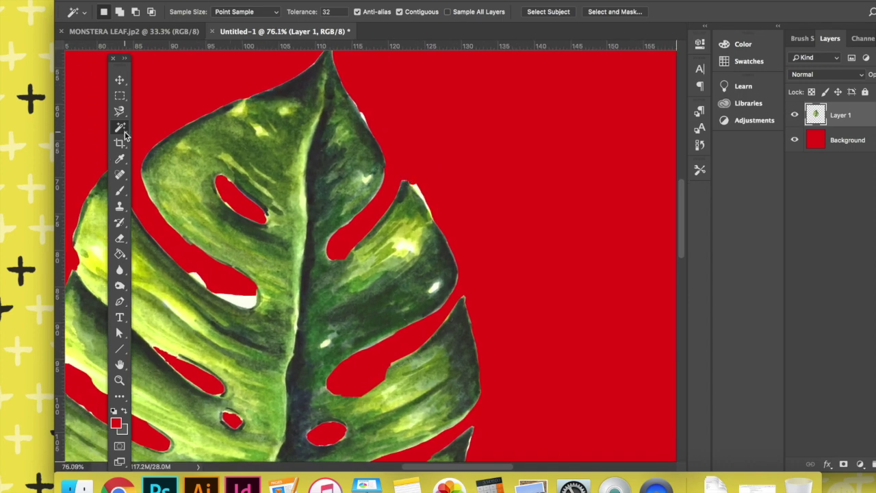
left_click(120, 239)
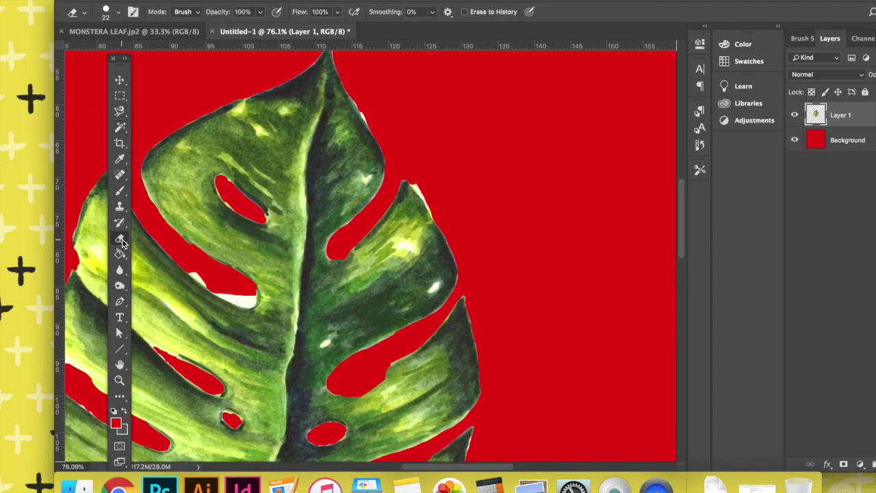
left_click_drag(415, 182, 421, 195)
left_click_drag(431, 214, 439, 227)
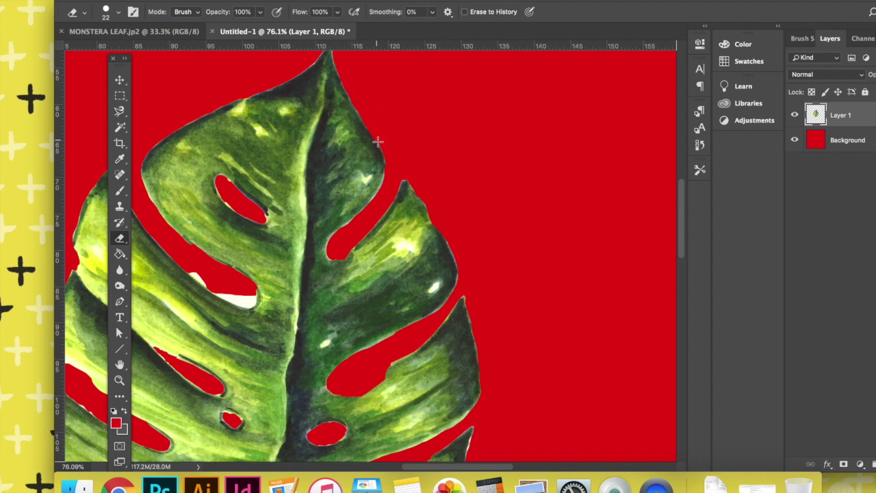
Erase the white background remnant at the inner end of the leaf's upper left slit.
scroll(336, 272, "left", 3)
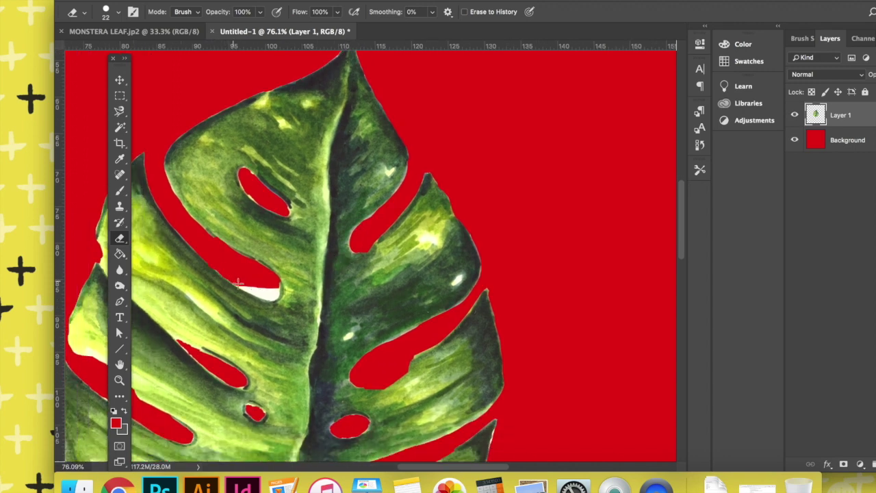
left_click_drag(260, 294, 237, 284)
left_click_drag(278, 287, 259, 288)
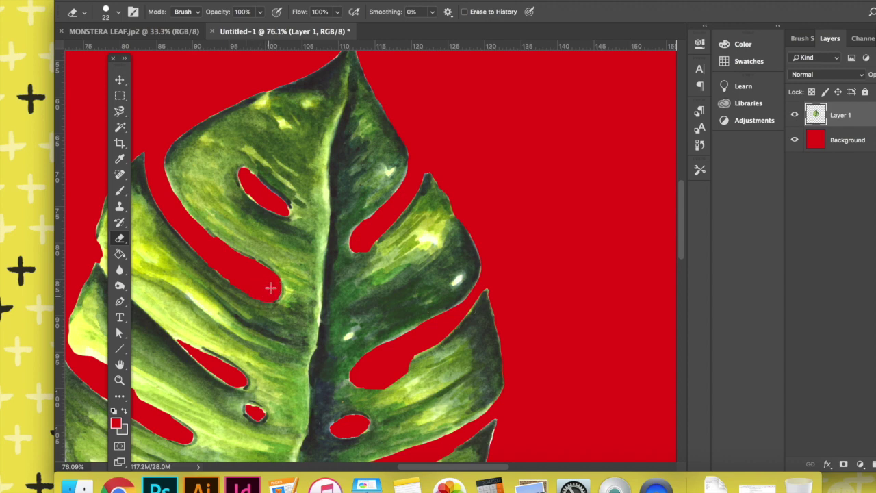
Erase the white background remnants along both sides of the upper stem with the 22 px Eraser.
scroll(270, 287, "down", 3)
scroll(270, 288, "left", 2)
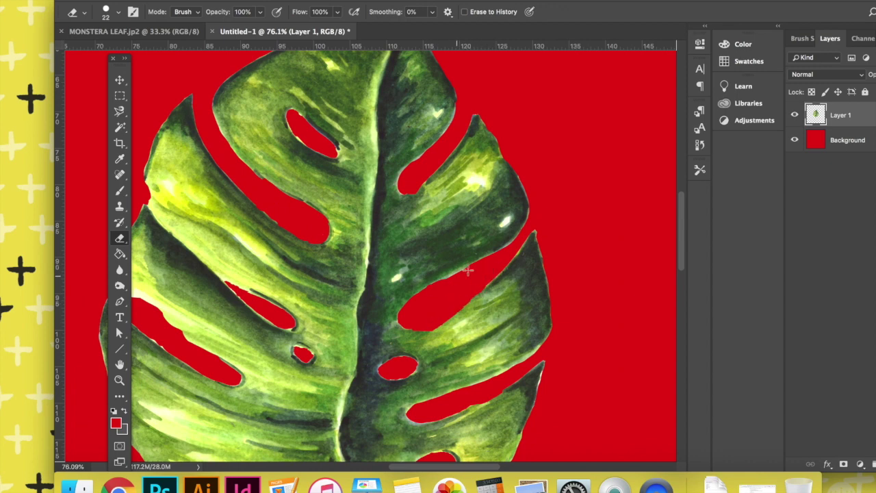
scroll(414, 337, "down", 5)
scroll(414, 337, "left", 2)
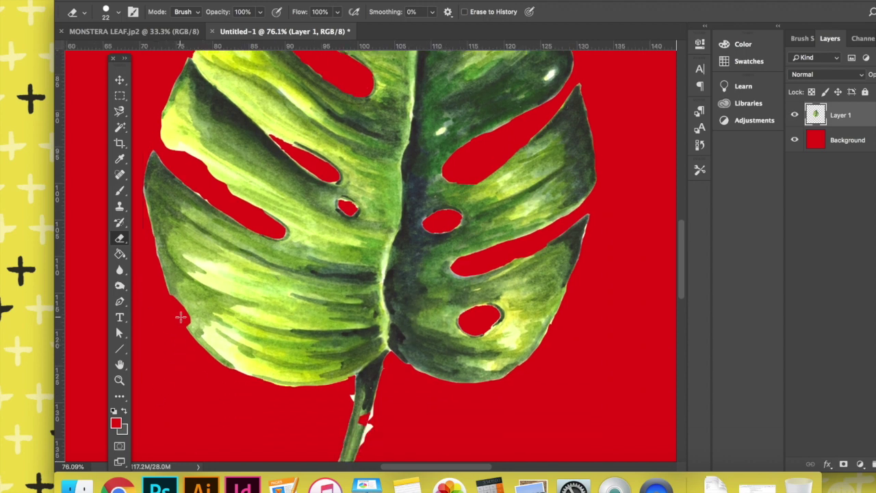
scroll(206, 385, "down", 3)
scroll(207, 385, "right", 1)
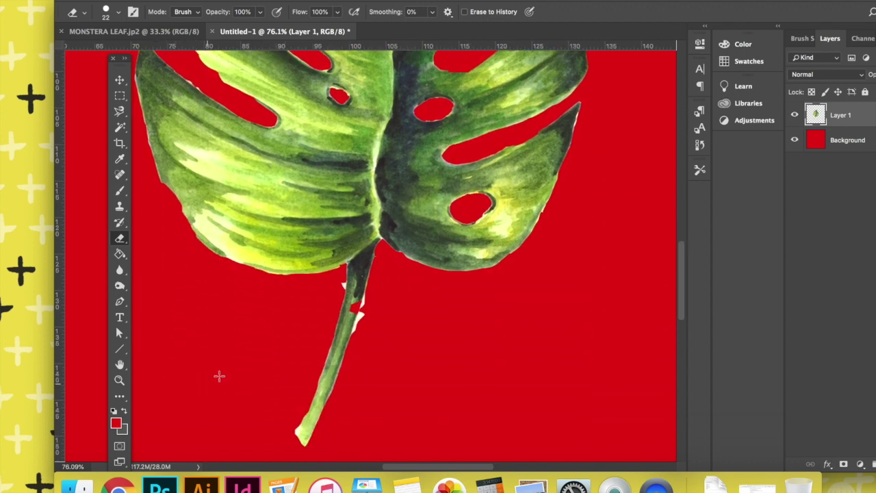
mouse_move(351, 336)
left_mouse_down()
mouse_move(369, 287)
mouse_move(335, 289)
mouse_move(344, 279)
mouse_move(352, 313)
left_mouse_up()
scroll(352, 313, "up", 1)
scroll(358, 304, "up", 5)
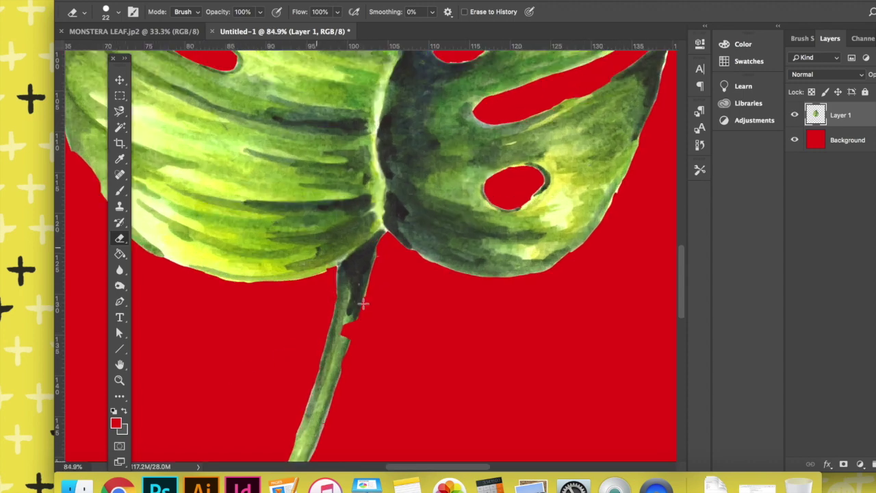
scroll(363, 303, "down", 6)
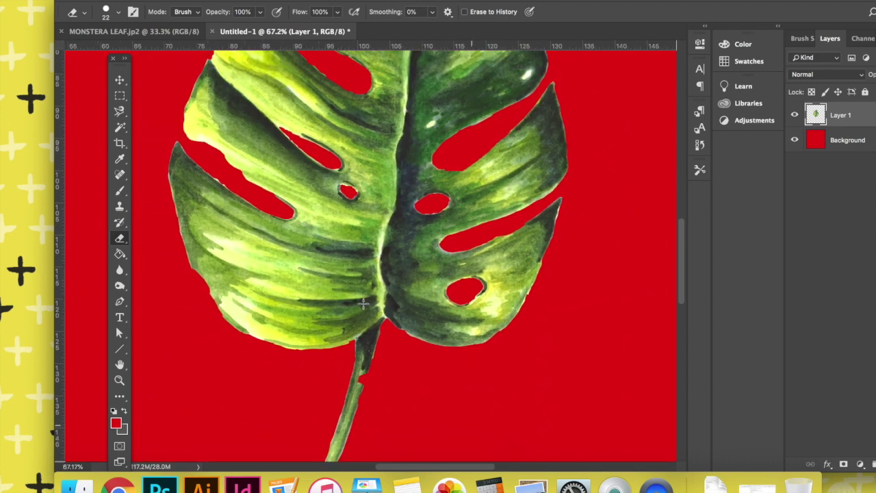
scroll(340, 211, "up", 3)
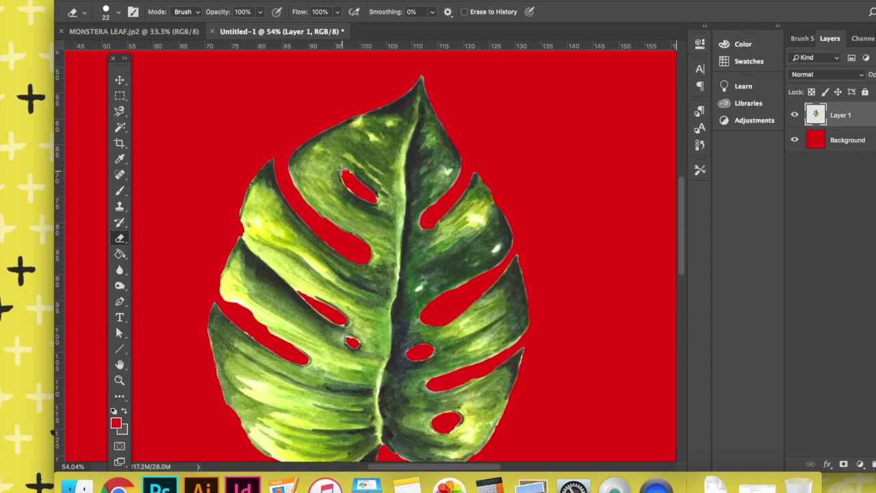
scroll(336, 291, "down", 2)
scroll(336, 290, "down", 2)
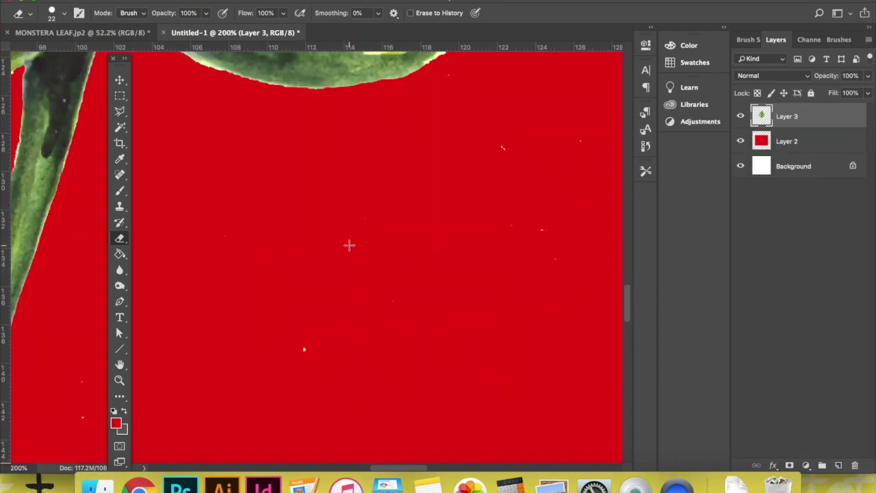
Enclose the stray specks right of the stem and below the right lobe with the Polygonal Lasso and delete them from Layer 3.
scroll(349, 244, "up", 5)
scroll(348, 244, "down", 2)
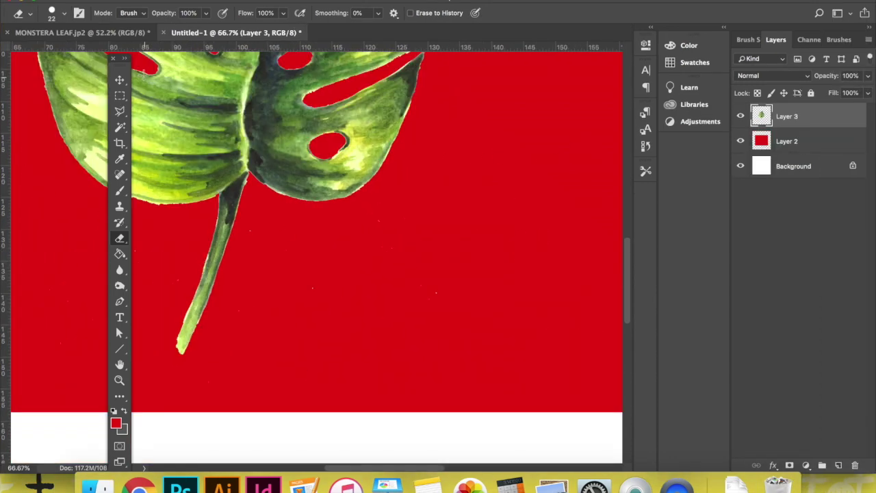
left_click(120, 111)
mouse_move(198, 346)
left_mouse_down()
mouse_move(249, 208)
mouse_move(289, 218)
mouse_move(360, 213)
mouse_move(472, 137)
mouse_move(411, 139)
left_mouse_up()
left_click(411, 139)
left_click(568, 316)
left_click(246, 367)
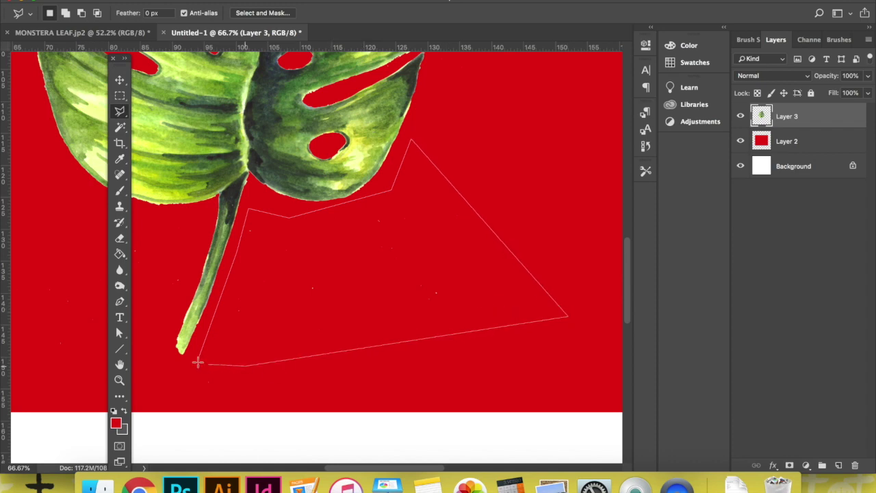
left_click(199, 360)
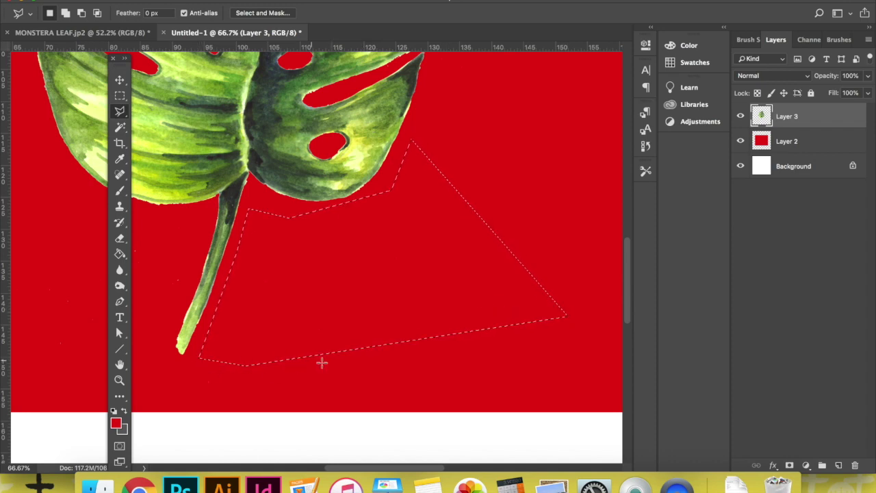
Enclose the stray specks left of the stem and below the left lobe with the Polygonal Lasso and delete them from Layer 3.
scroll(299, 362, "left", 5)
left_click(228, 232)
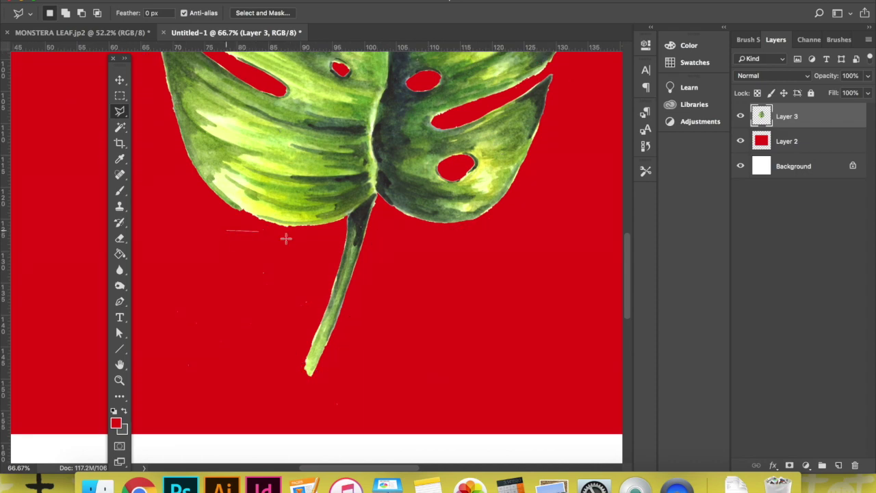
left_click(301, 240)
left_click(338, 236)
left_click(338, 260)
left_click(326, 282)
left_click(298, 342)
left_click(213, 304)
left_click(227, 232)
Switch to the MONSTERA LEAF.jp2 document and activate the Magnetic Lasso Tool.
scroll(259, 289, "up", 10)
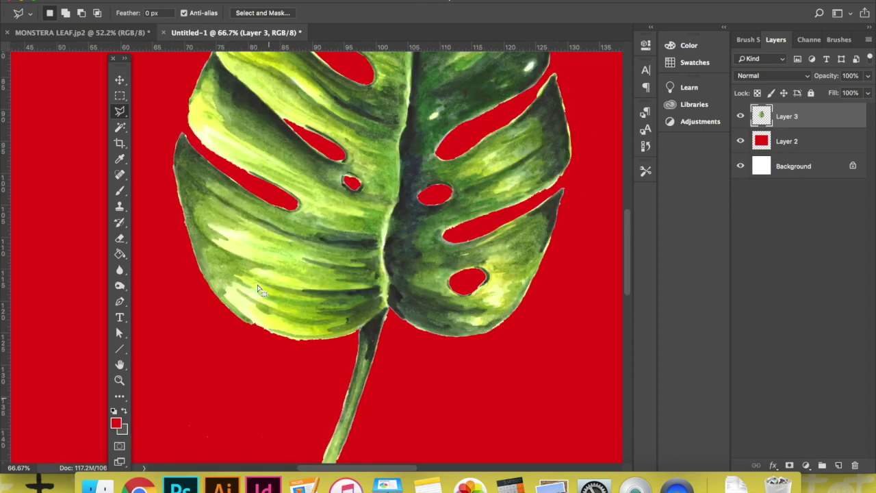
scroll(258, 283, "up", 3)
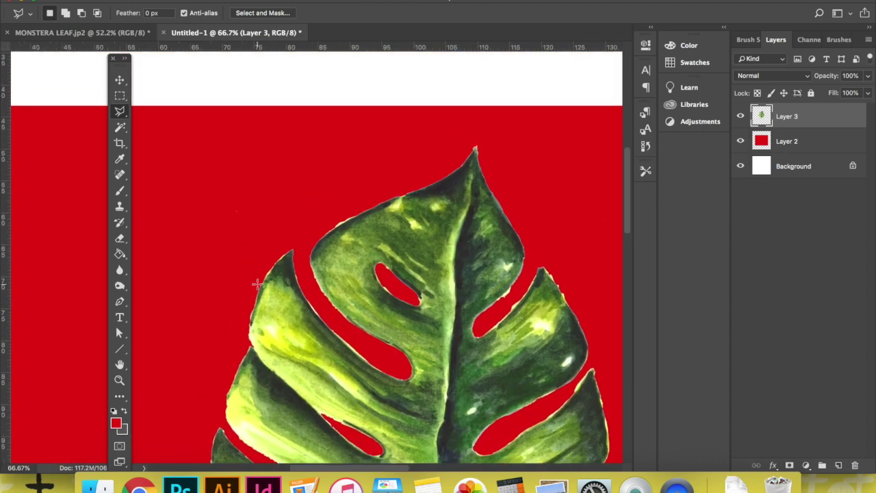
scroll(327, 303, "down", 10)
scroll(326, 303, "right", 5)
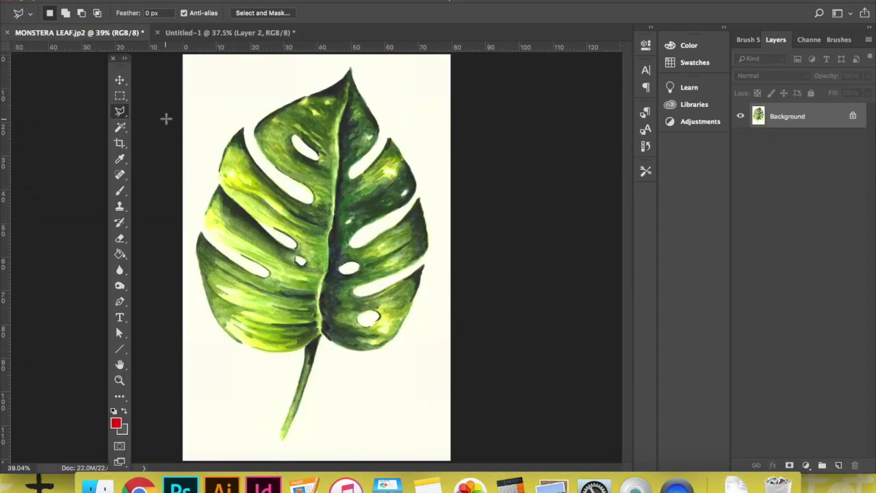
left_click(120, 112)
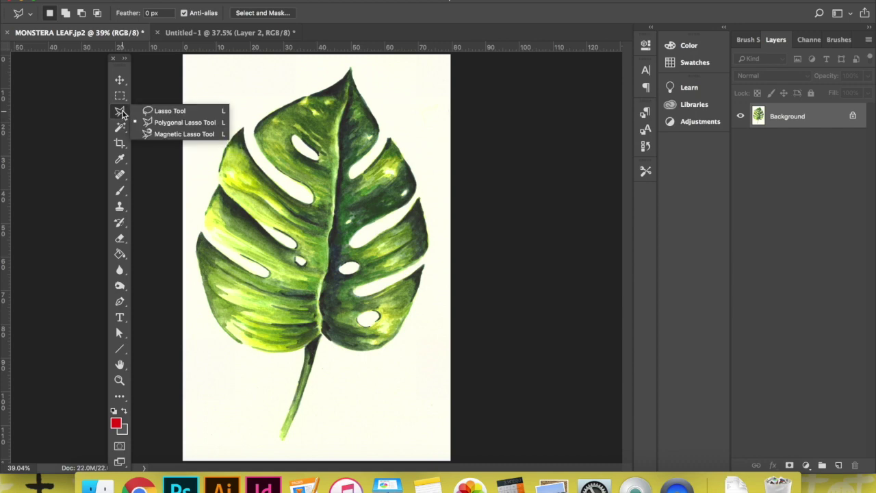
left_click(179, 134)
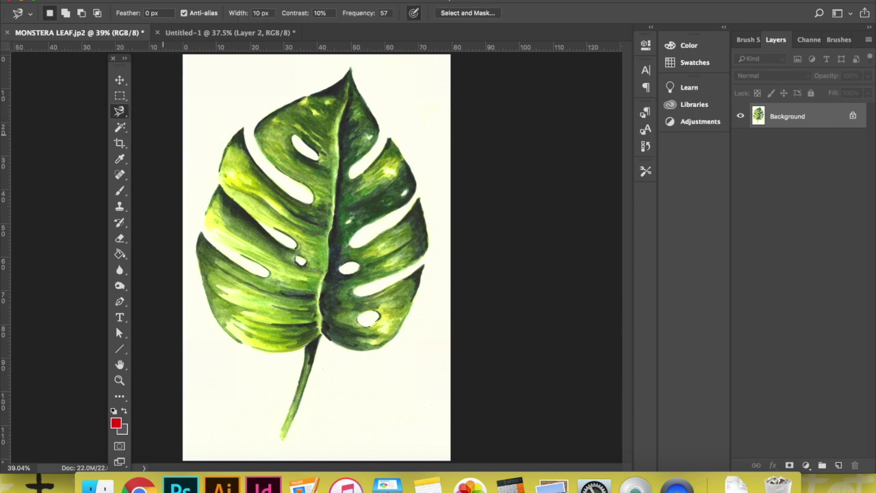
Trace the entire leaf and stem outline with the Magnetic Lasso Tool and close the selection at the upper-left lobe.
left_click(124, 112)
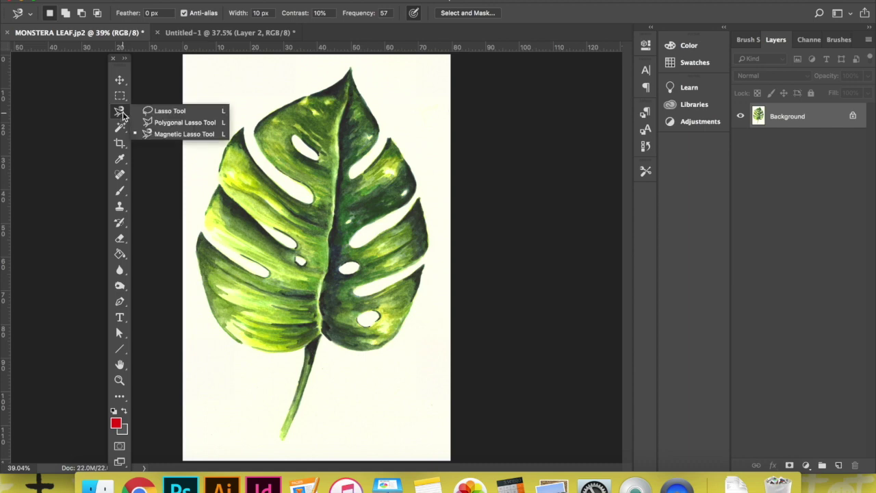
left_click(183, 136)
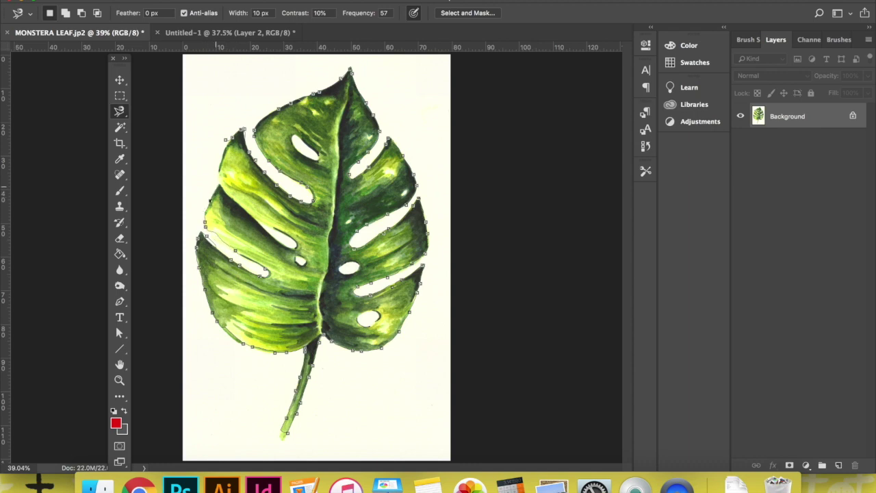
left_click(226, 142)
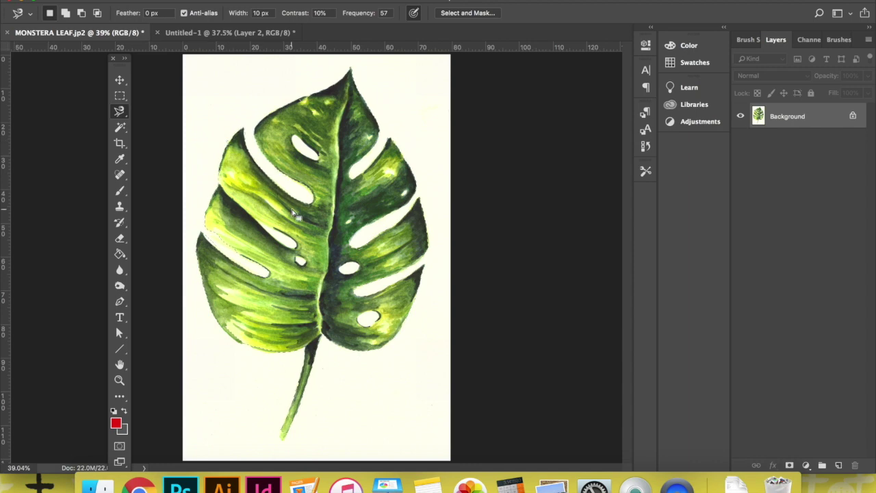
Examine how closely the selection outline follows the leaf's lower-left gap, bottom edge and stem.
scroll(323, 266, "up", 3)
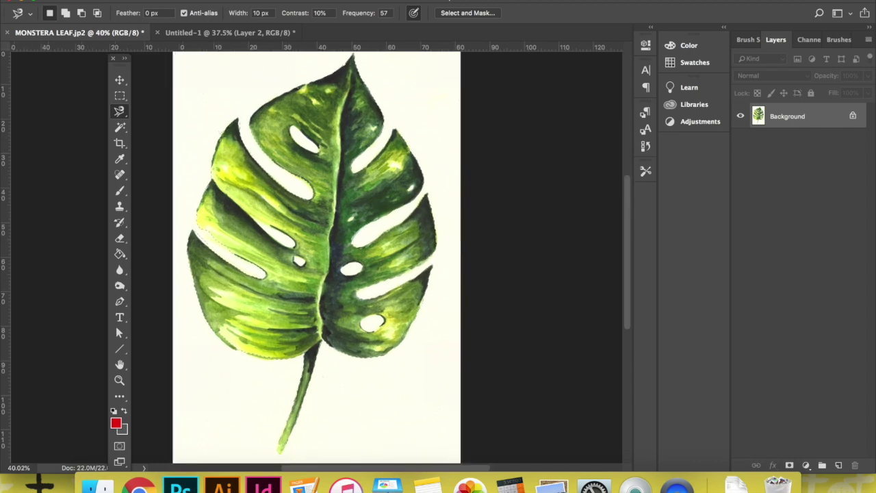
scroll(169, 269, "left", 2)
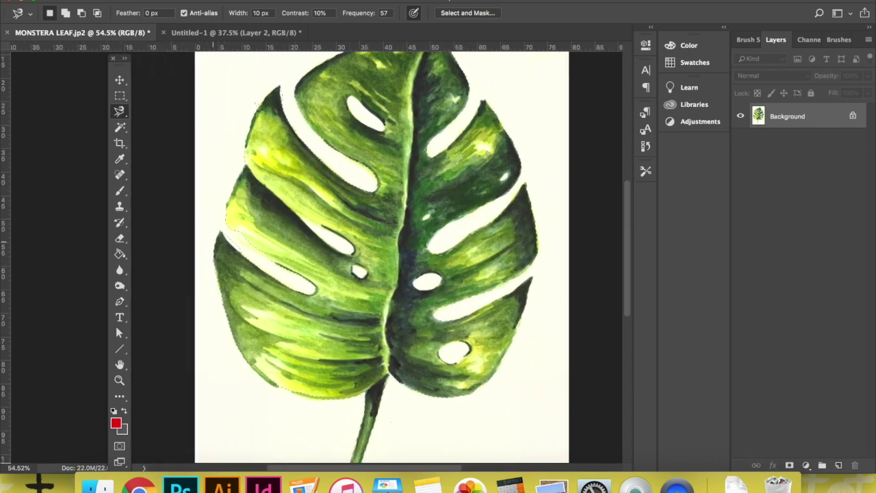
scroll(215, 248, "up", 2)
scroll(214, 248, "up", 2)
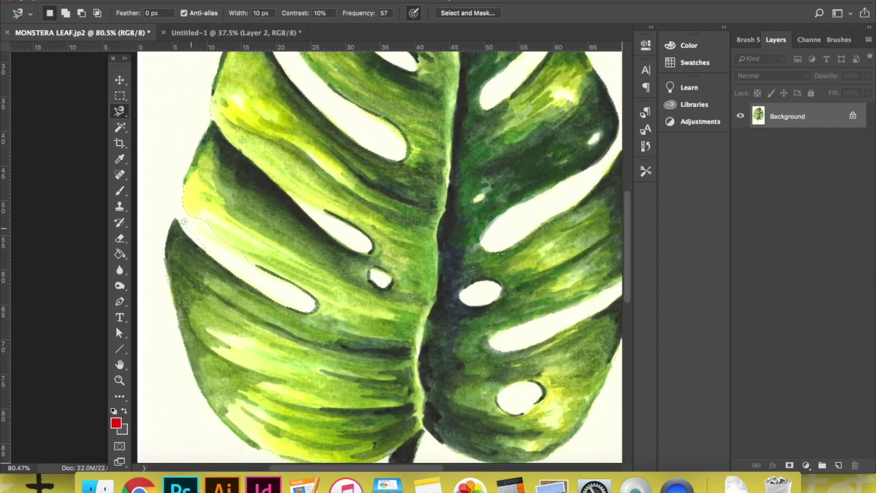
scroll(335, 342, "down", 1)
scroll(336, 342, "right", 1)
scroll(335, 342, "down", 10)
scroll(335, 342, "right", 3)
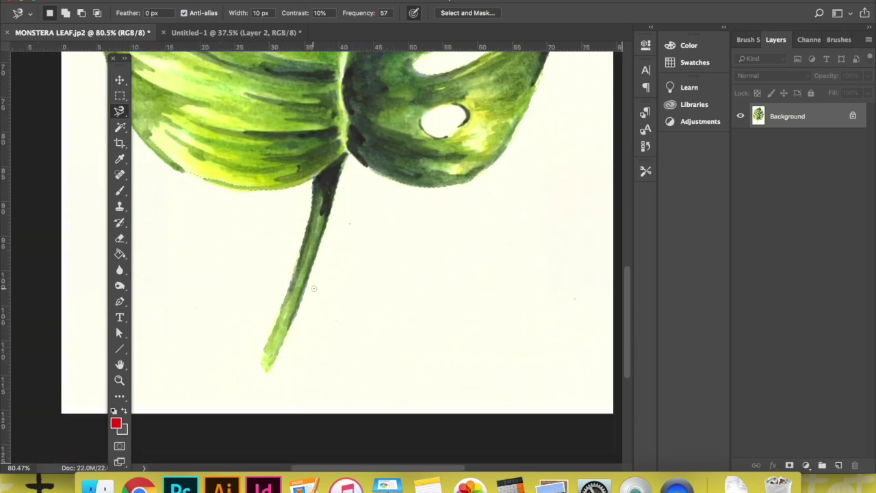
Examine the selection outline around the leaf tip, the upper-left lobe and the gap between the upper-left lobes.
scroll(313, 288, "up", 10)
scroll(314, 289, "left", 2)
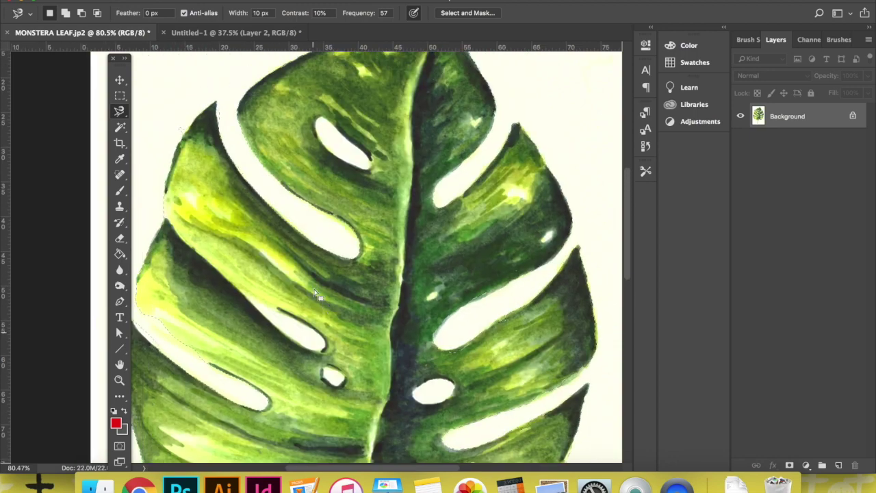
scroll(318, 295, "up", 8)
scroll(318, 296, "left", 2)
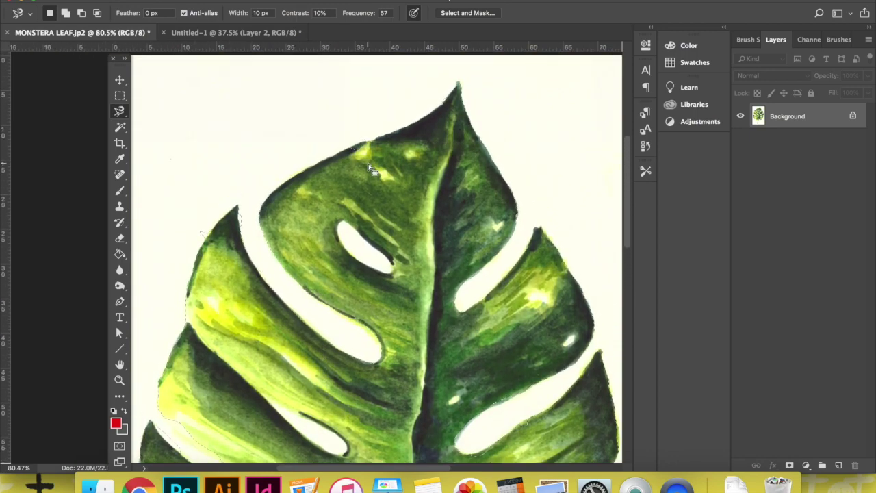
scroll(370, 167, "up", 2)
scroll(369, 166, "up", 2)
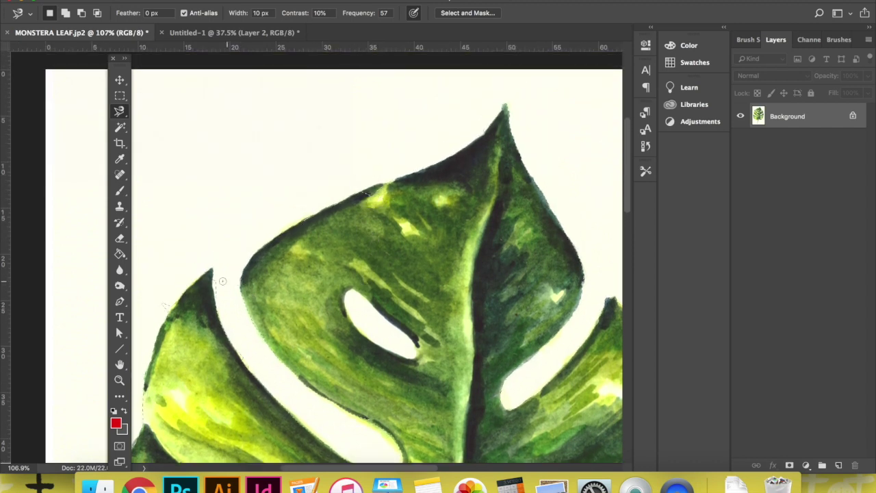
scroll(205, 284, "down", 2)
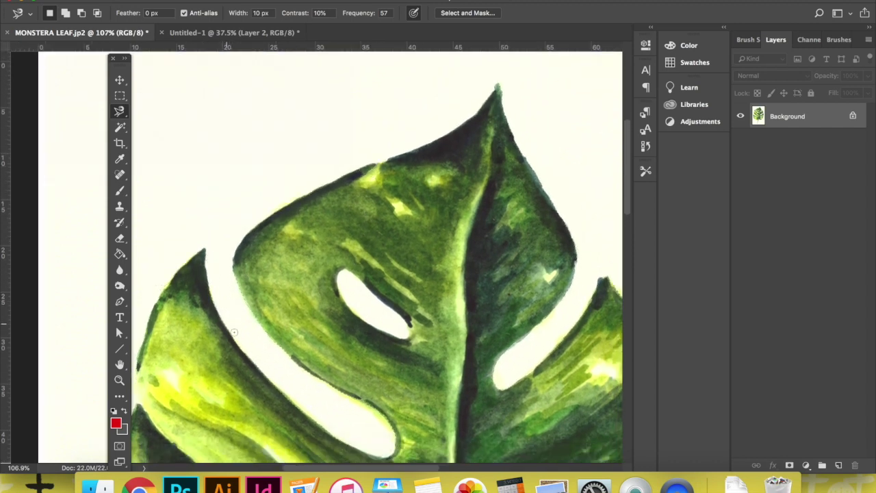
scroll(182, 282, "left", 5)
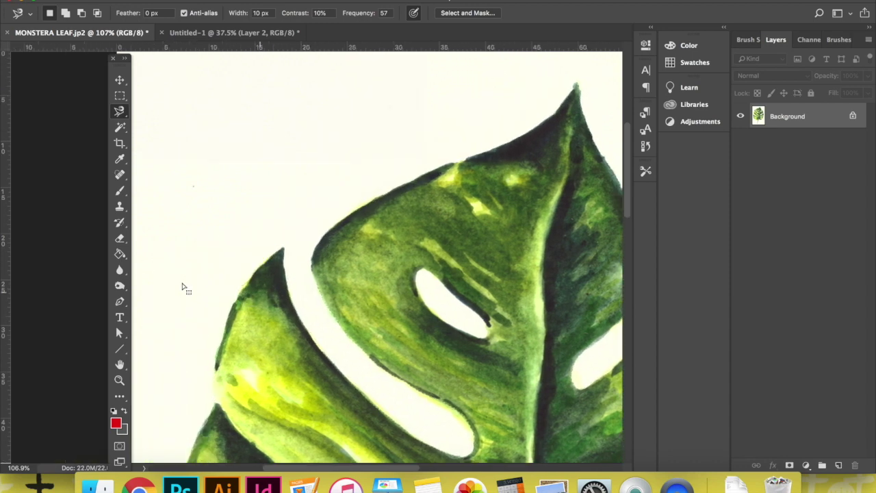
scroll(212, 274, "up", 3)
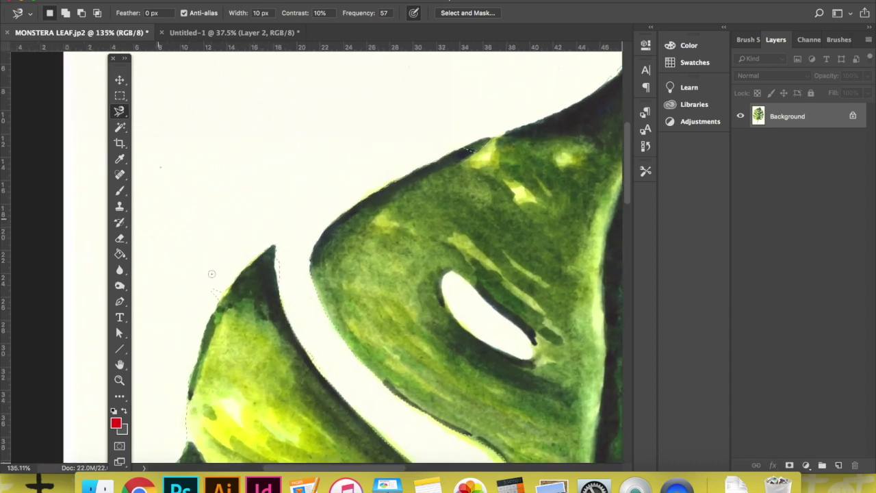
scroll(299, 344, "up", 1)
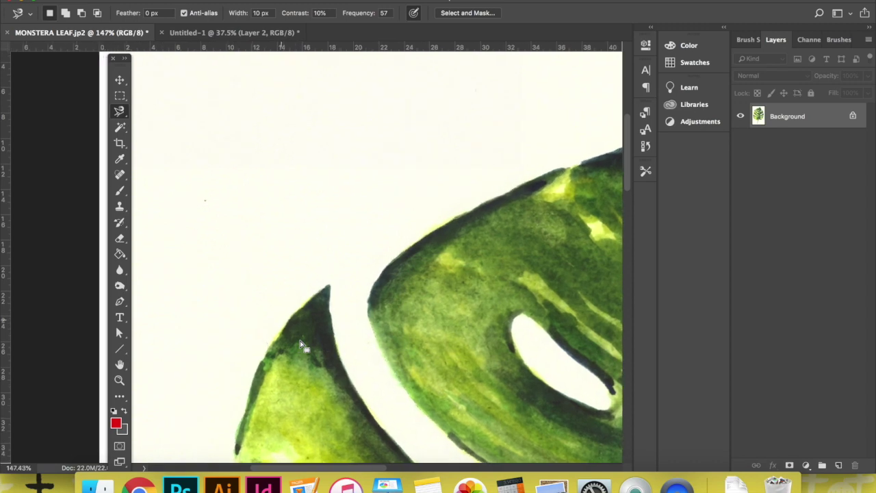
scroll(299, 344, "down", 5)
scroll(300, 345, "right", 5)
scroll(300, 344, "down", 2)
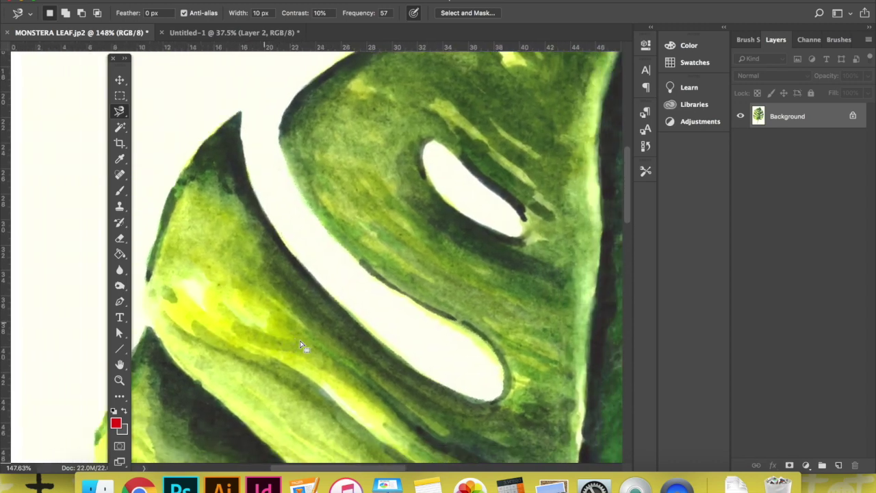
Subtract the white holes inside the leaf from the selection using the Magic Wand with a tolerance of 32.
scroll(299, 344, "down", 9)
left_click_drag(120, 128, 149, 140)
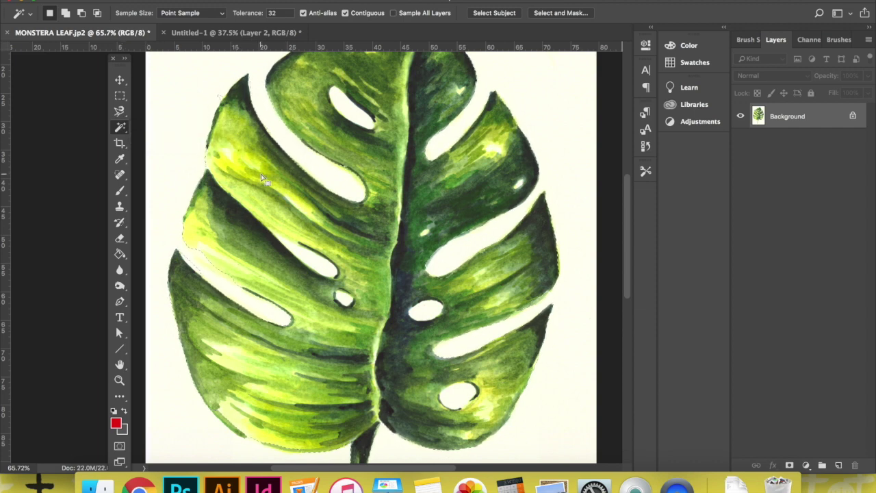
key("shift")
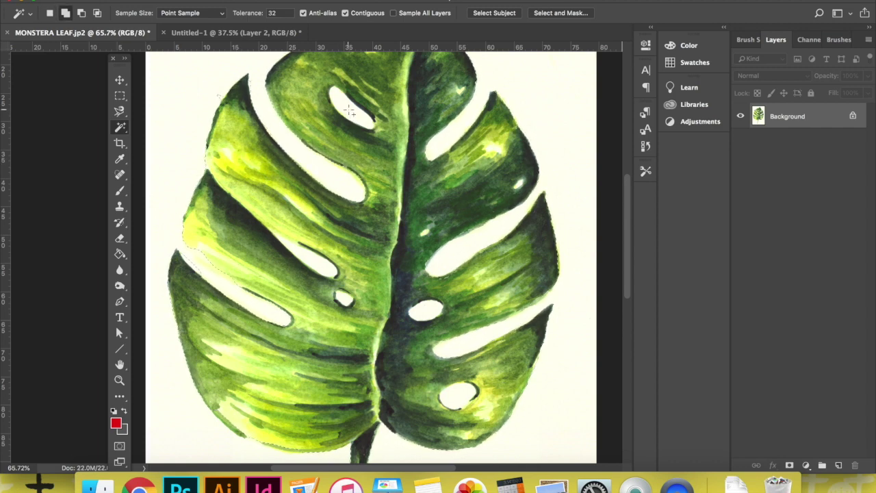
key("shift")
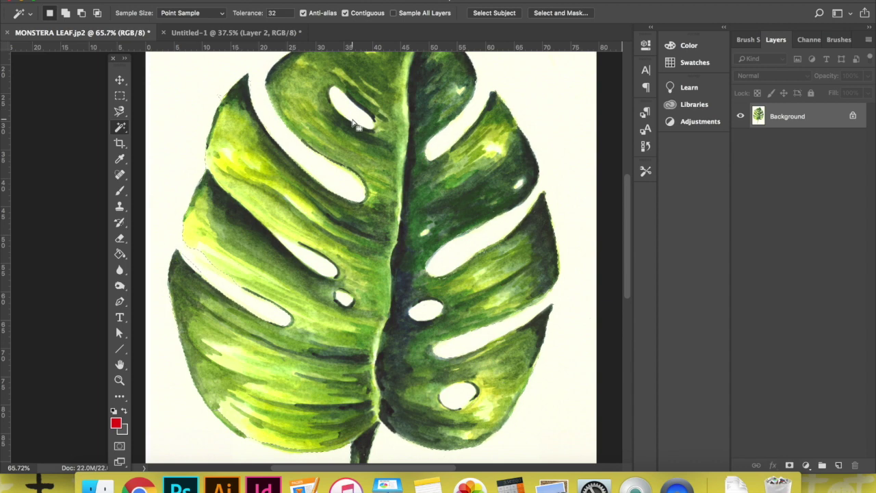
key("super+minus")
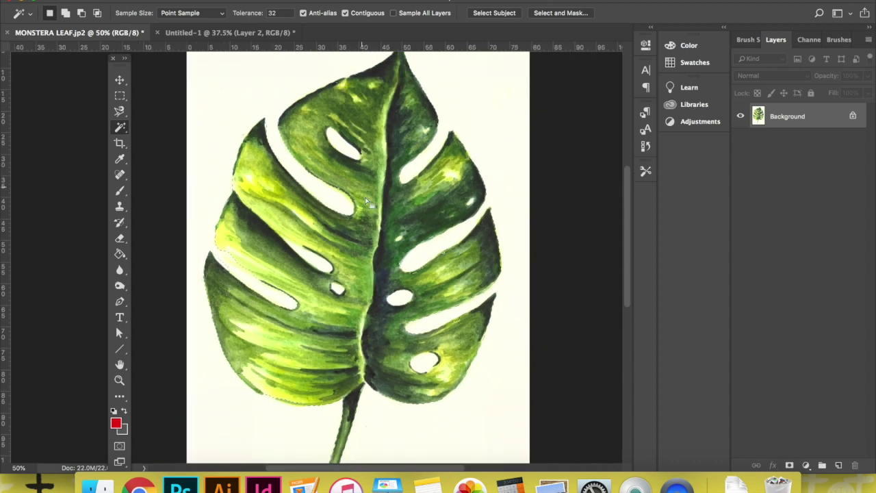
scroll(365, 201, "down", 3)
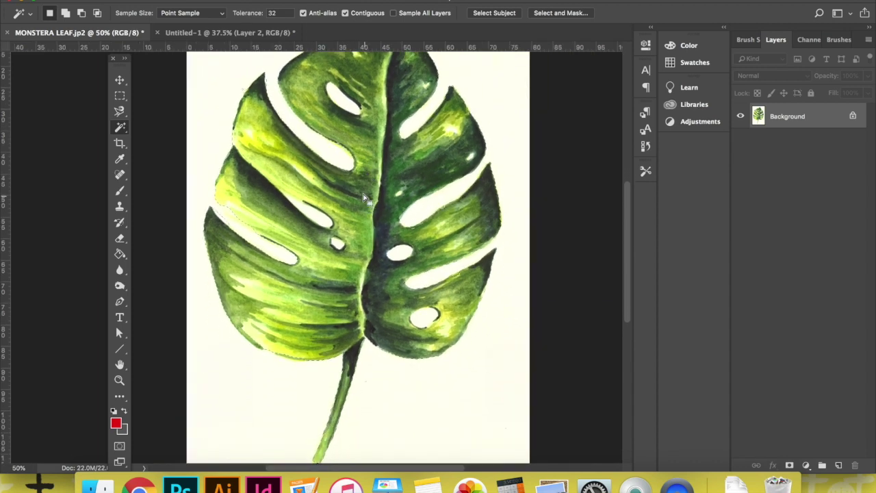
key("alt")
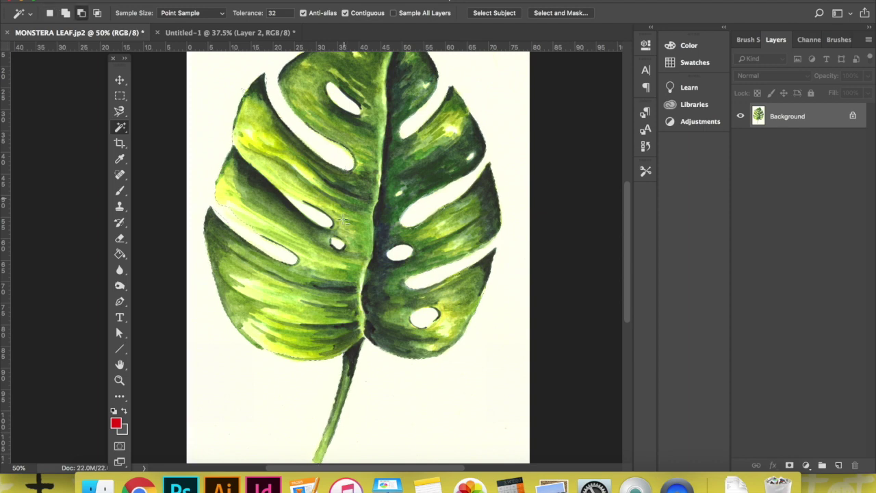
key("alt")
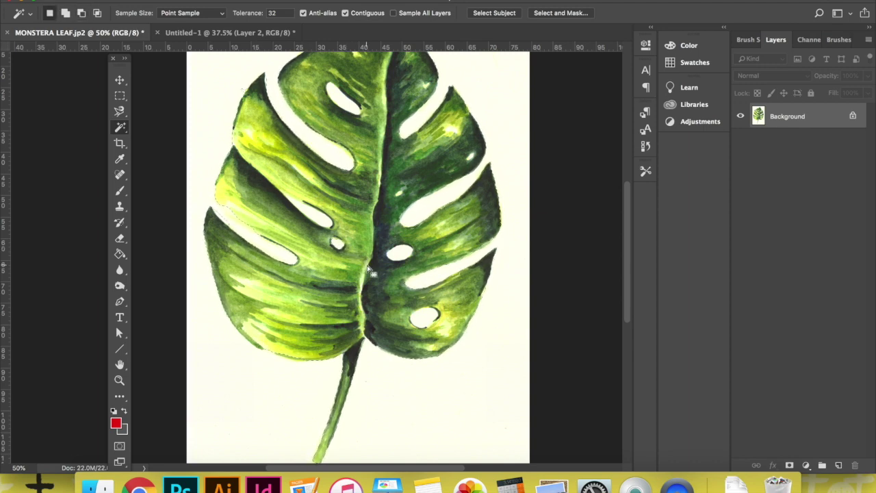
key("alt")
scroll(341, 165, "up", 3)
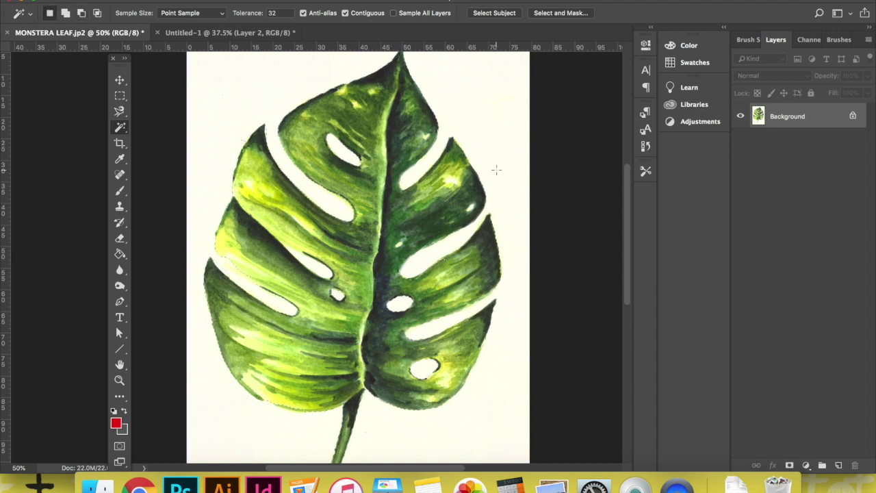
key("alt")
scroll(491, 117, "up", 1)
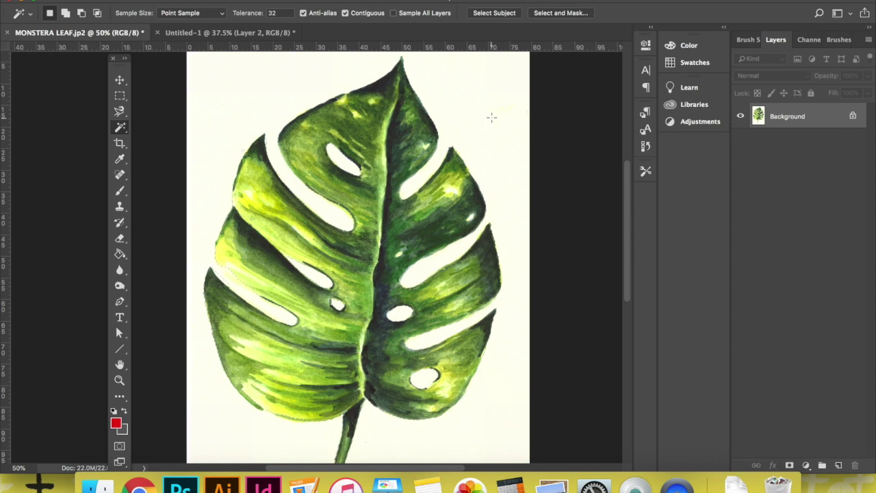
Switch to the Untitled-1 document, paste the copied leaf above the red layer and move it slightly right.
left_click(269, 34)
left_click(119, 81)
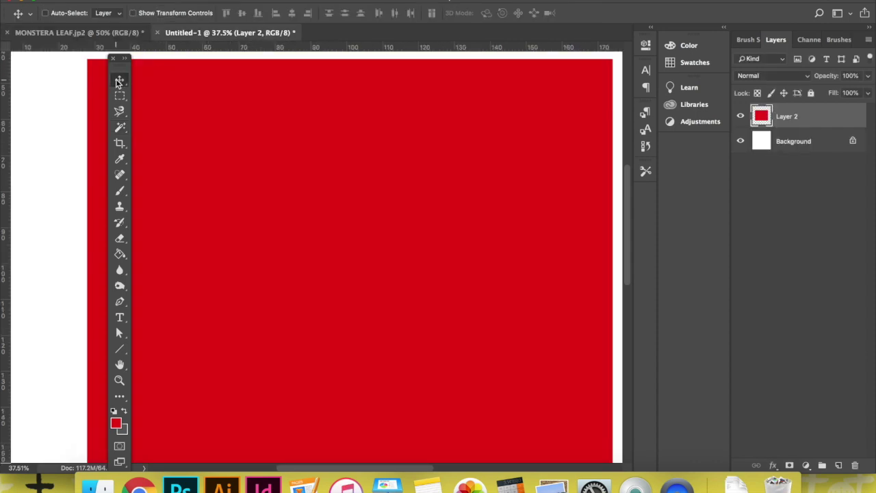
scroll(269, 198, "down", 3)
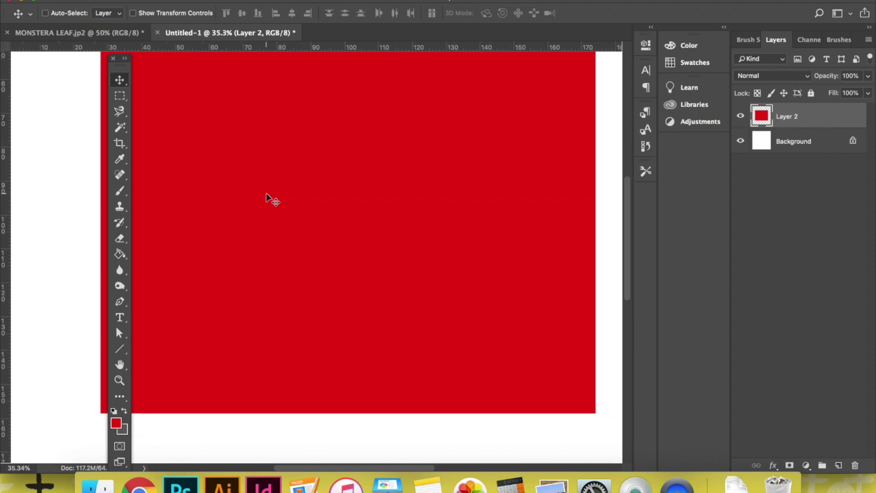
key("super+v")
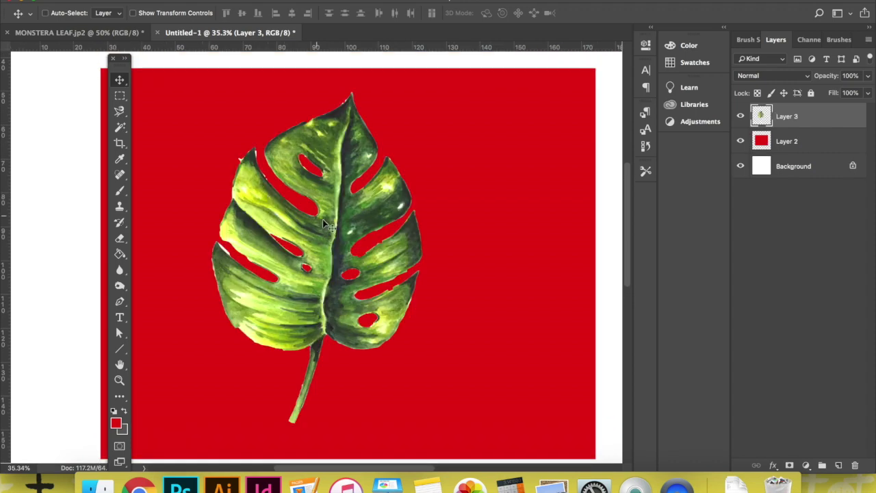
left_click_drag(329, 228, 339, 226)
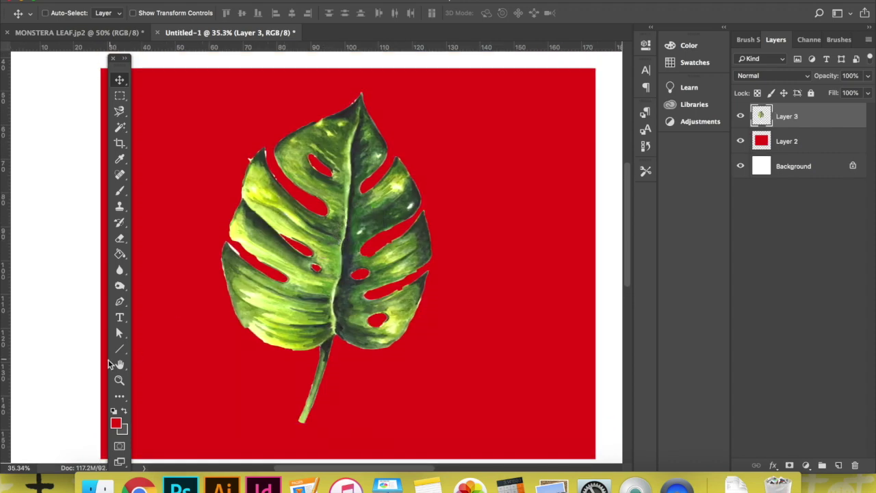
Examine the pasted leaf's outer edges, gaps and holes against the red background at 100% magnification.
left_click(119, 381)
left_click(306, 226)
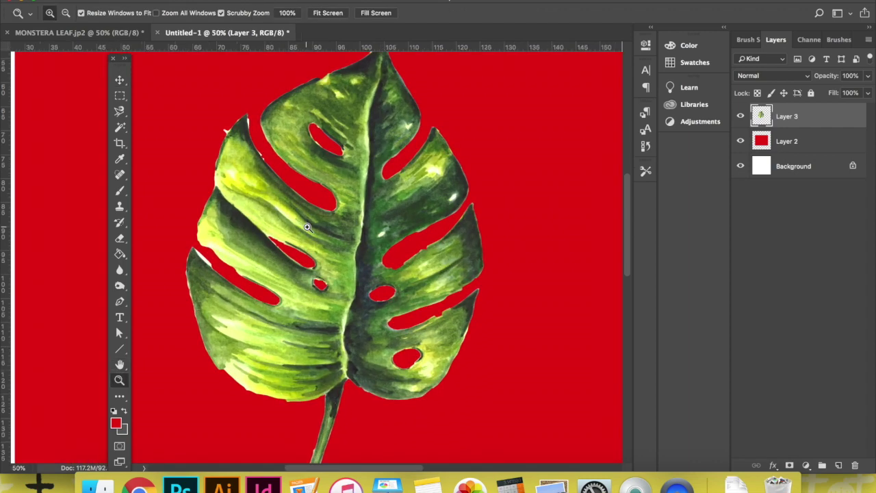
left_click(295, 315)
left_click(238, 293)
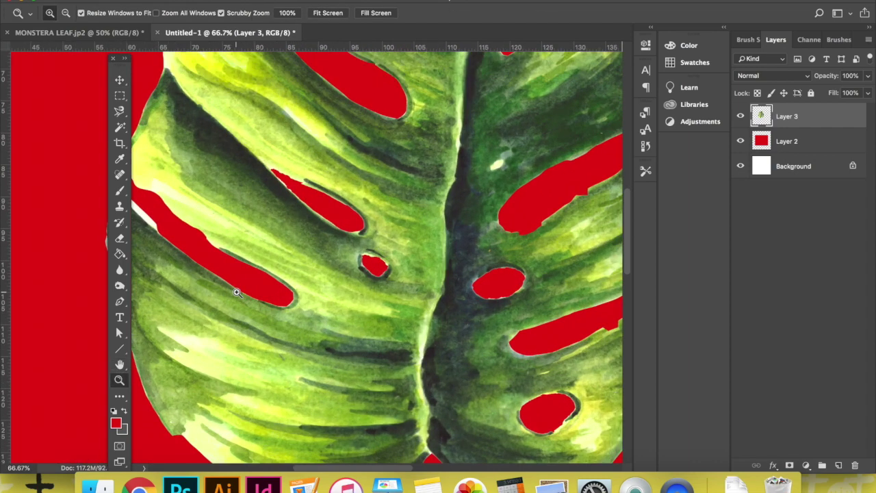
scroll(198, 257, "left", 2)
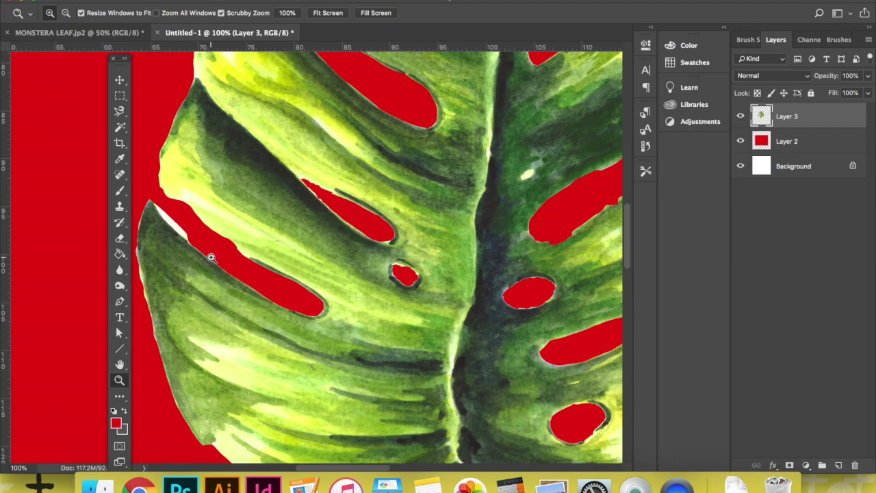
scroll(309, 299, "up", 6)
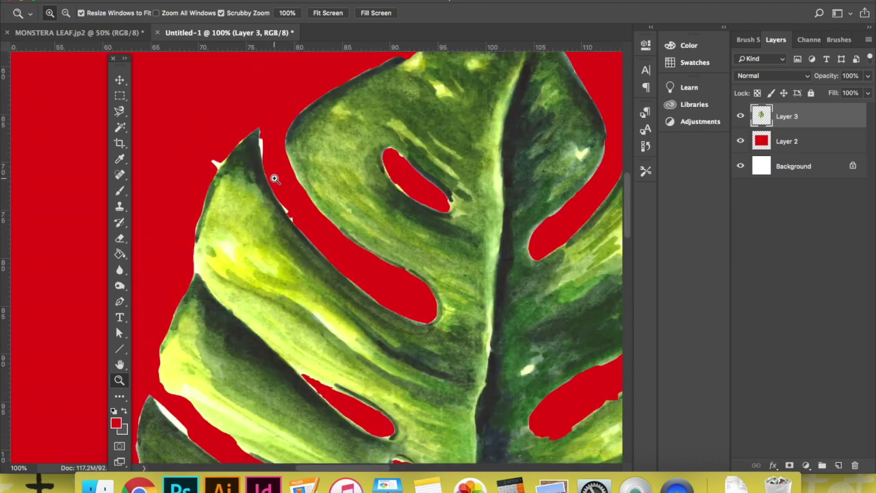
scroll(318, 259, "up", 8)
scroll(318, 259, "right", 3)
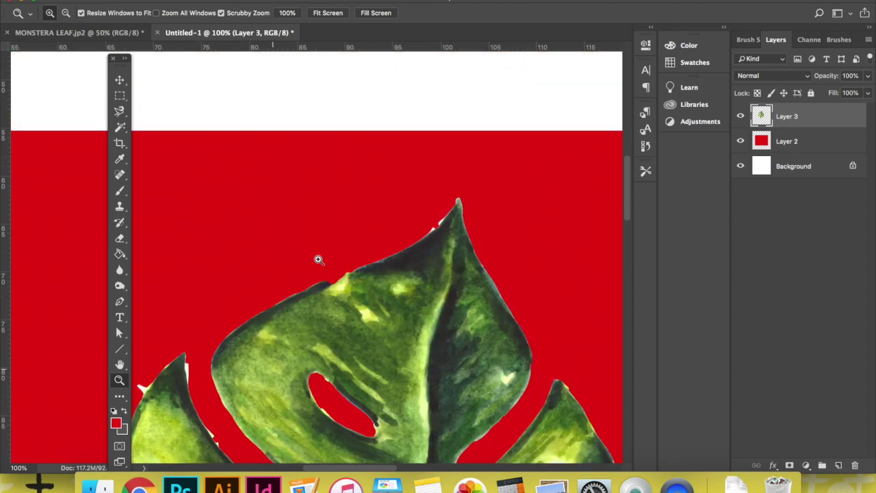
scroll(319, 258, "down", 10)
scroll(318, 259, "right", 3)
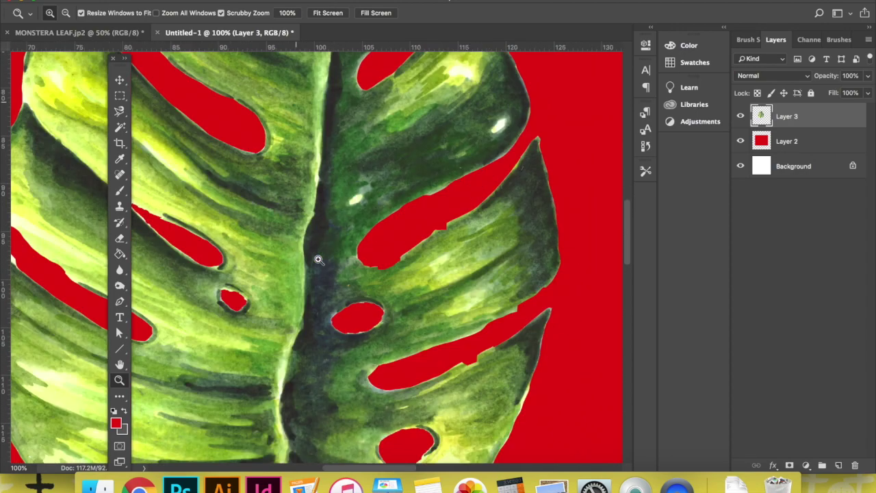
scroll(318, 259, "down", 3)
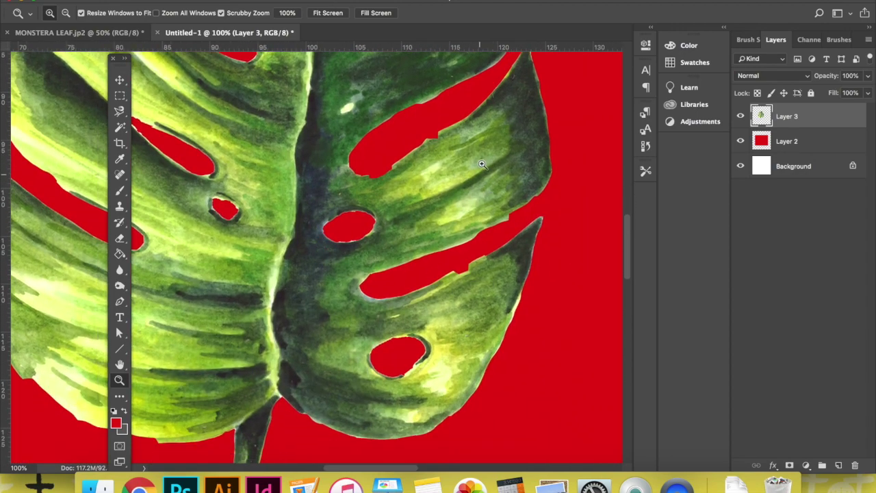
Examine the cutout's right-hand gaps and holes, lower edge and stem against the red background, from 200% magnification out to the whole leaf.
left_click(482, 163)
scroll(356, 168, "up", 5)
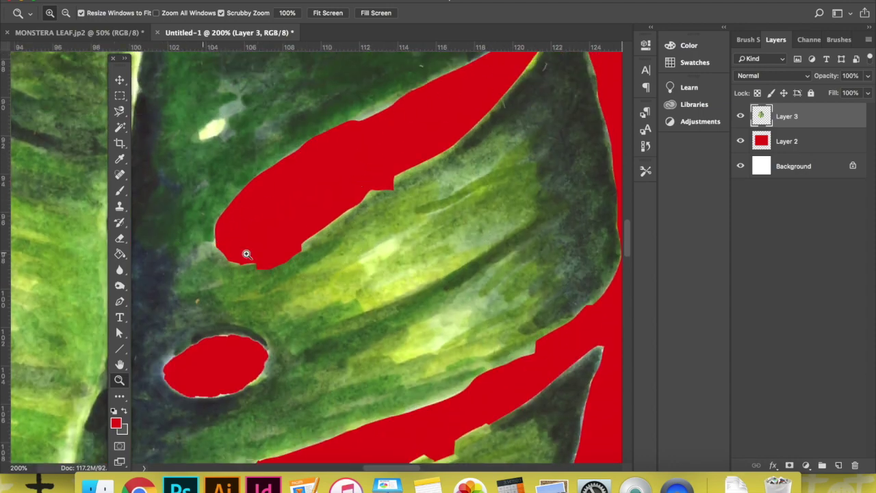
scroll(409, 222, "down", 10)
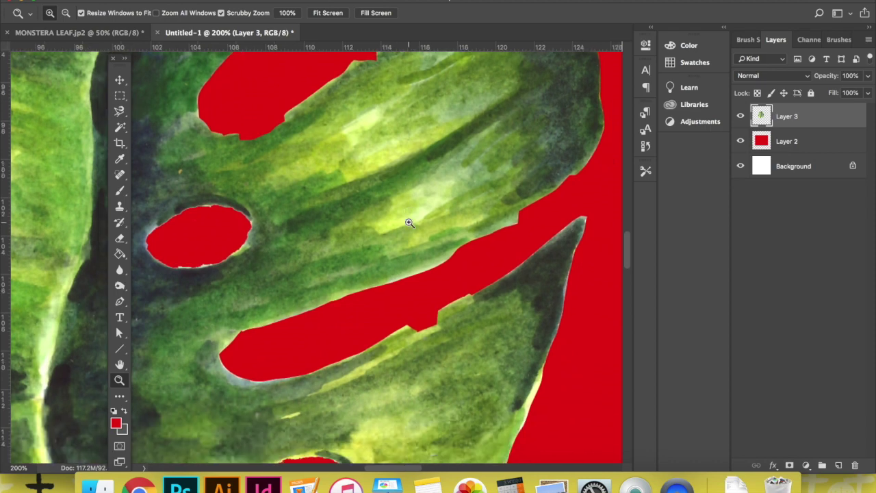
scroll(409, 223, "down", 5)
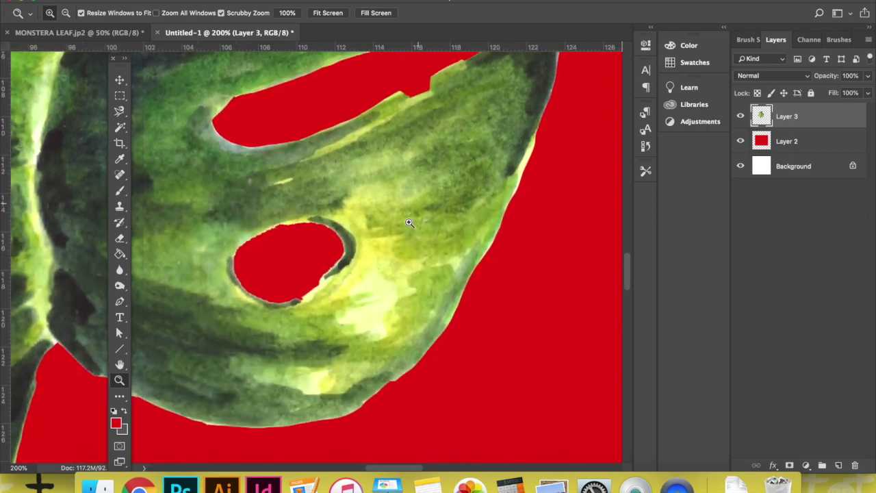
scroll(409, 223, "down", 5)
scroll(409, 223, "left", 6)
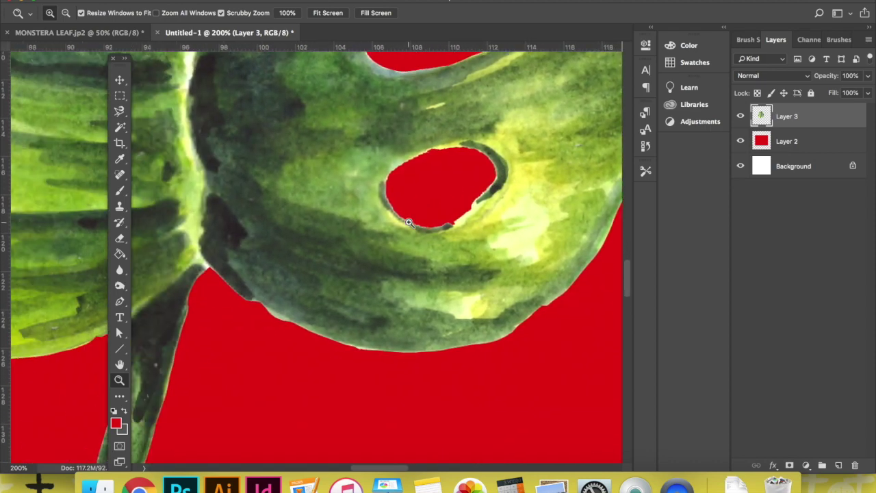
scroll(409, 222, "down", 4)
scroll(409, 222, "left", 2)
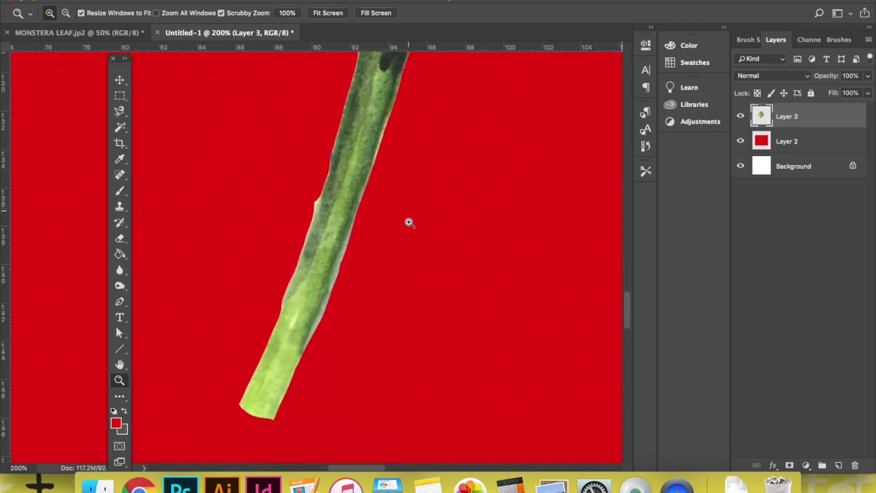
scroll(409, 223, "up", 6)
scroll(409, 223, "left", 1)
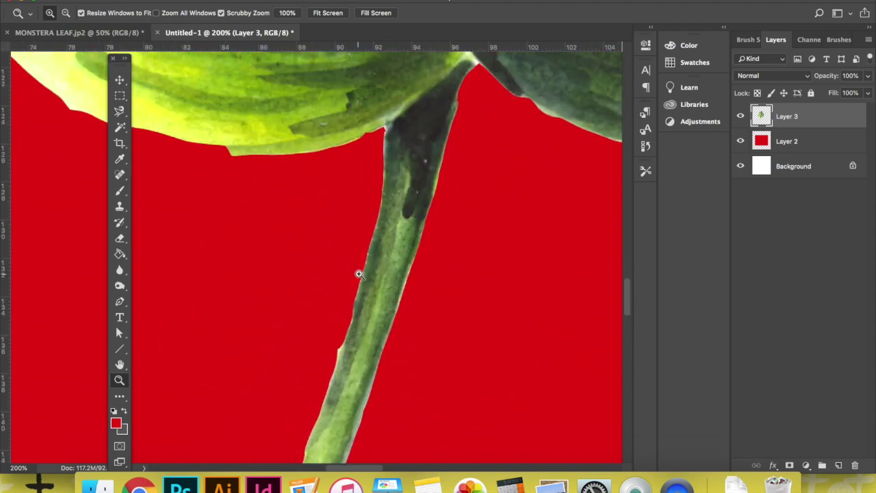
scroll(359, 274, "up", 2)
scroll(358, 273, "down", 5)
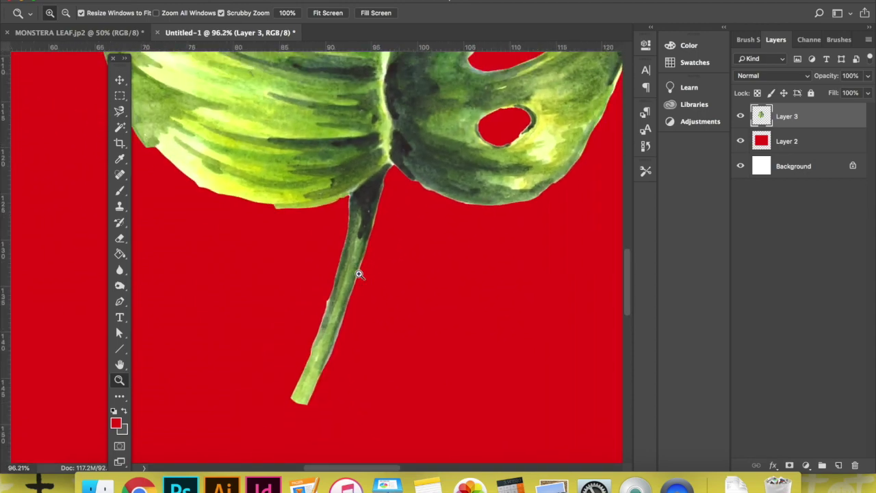
scroll(358, 274, "up", 5)
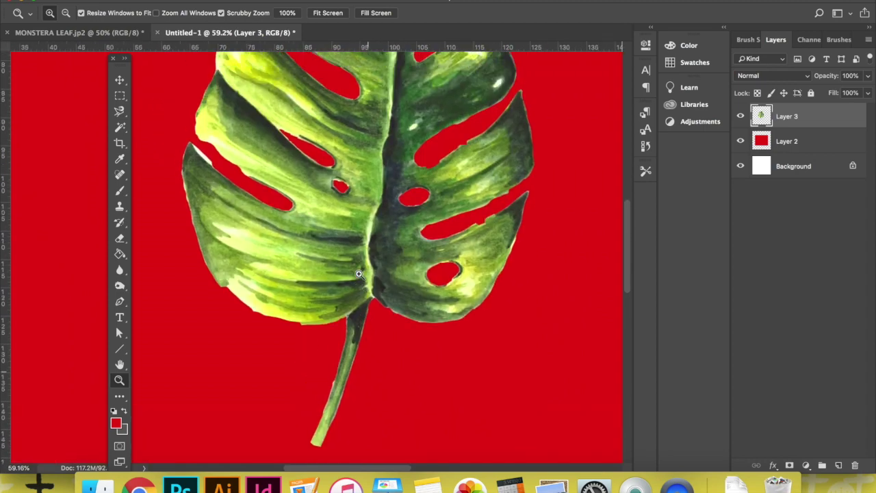
left_click(120, 81)
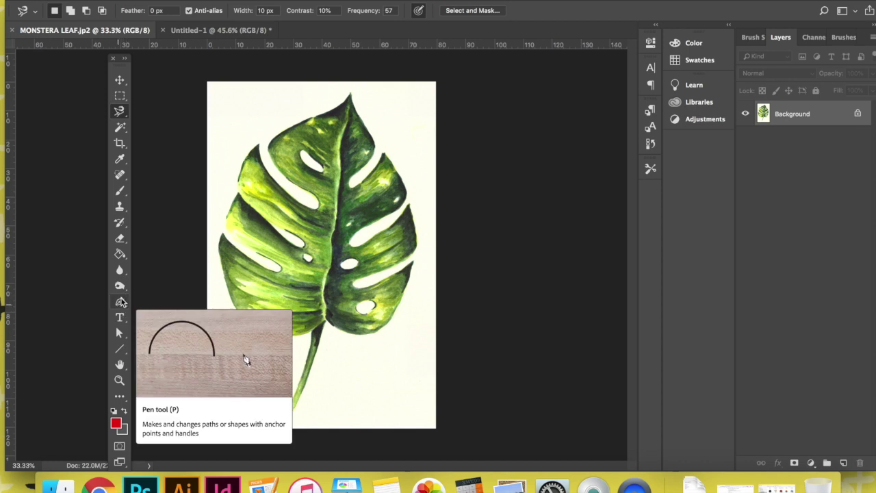
Switch to the MONSTERA LEAF.jp2 document and trace a Pen tool path from the upper-left lobe over the leaf tip to the upper-right lobe.
left_click(119, 303)
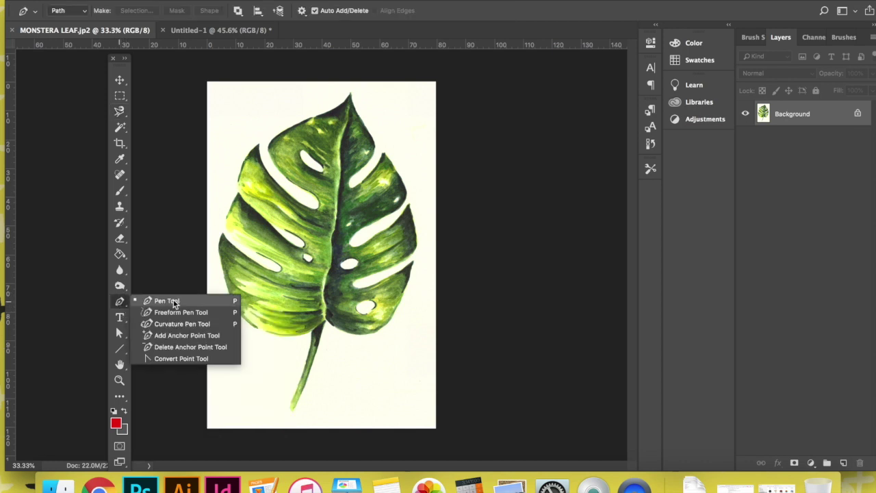
left_click(167, 301)
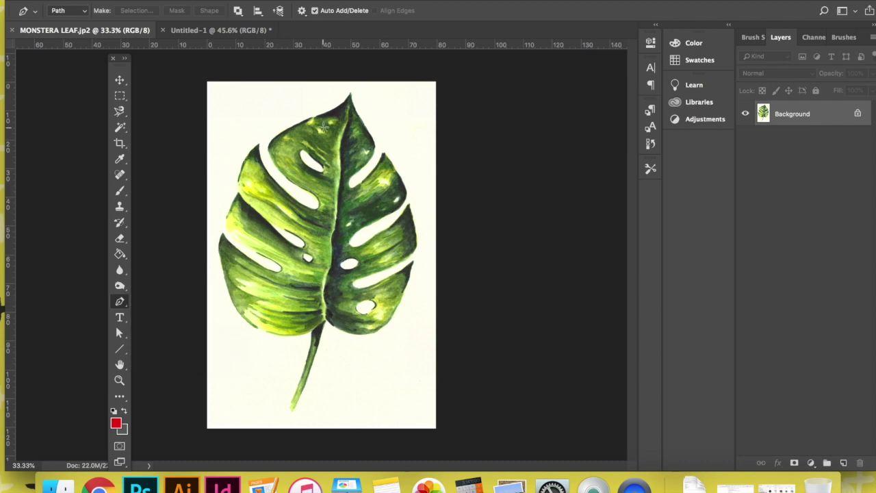
scroll(324, 125, "up", 3)
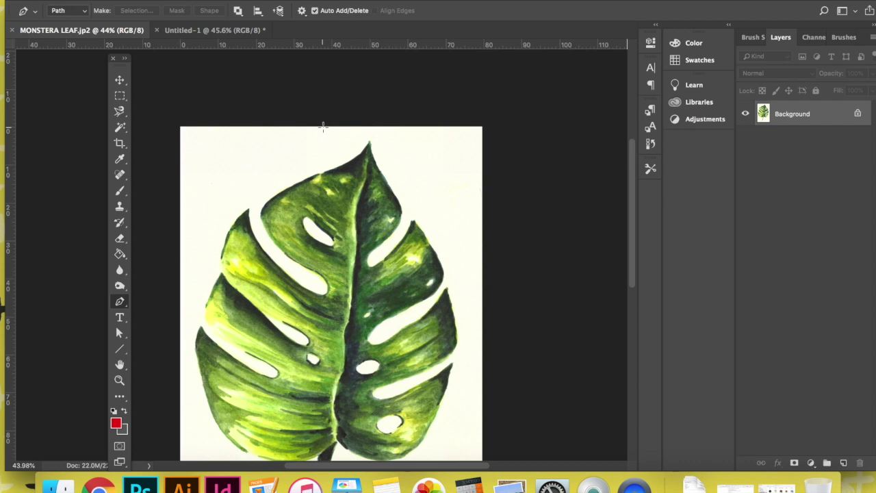
scroll(323, 126, "up", 3)
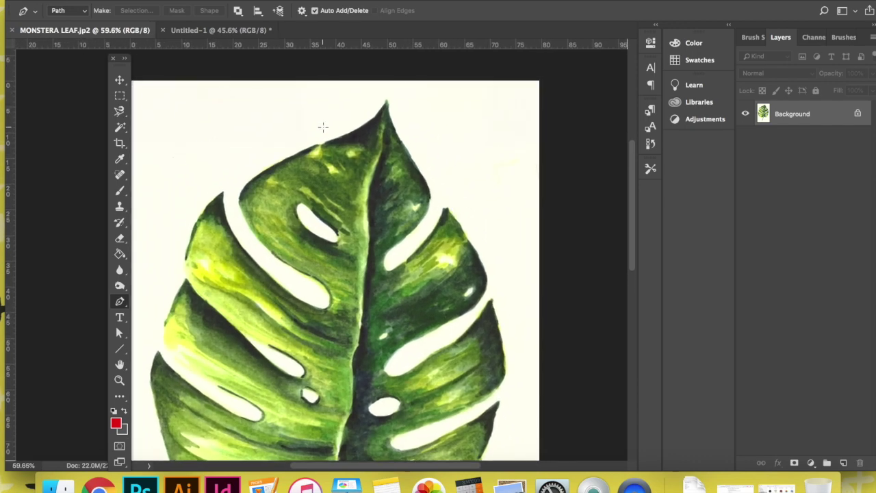
scroll(323, 127, "up", 1)
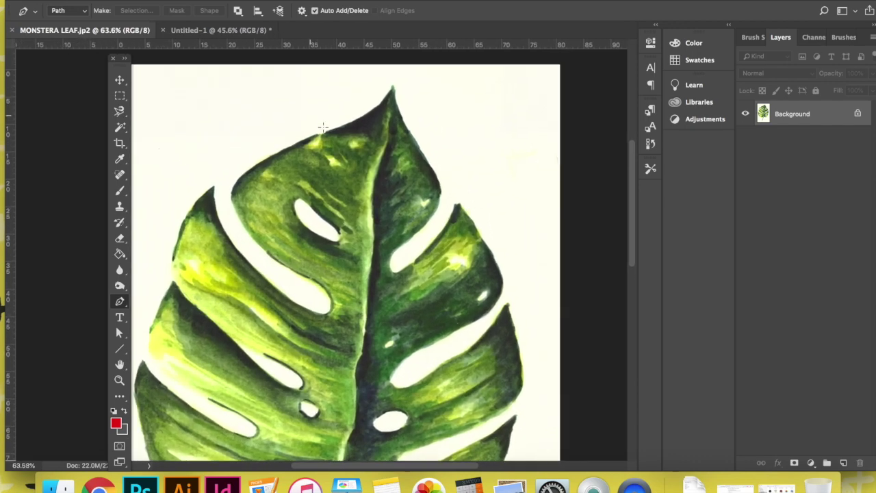
left_click(235, 182)
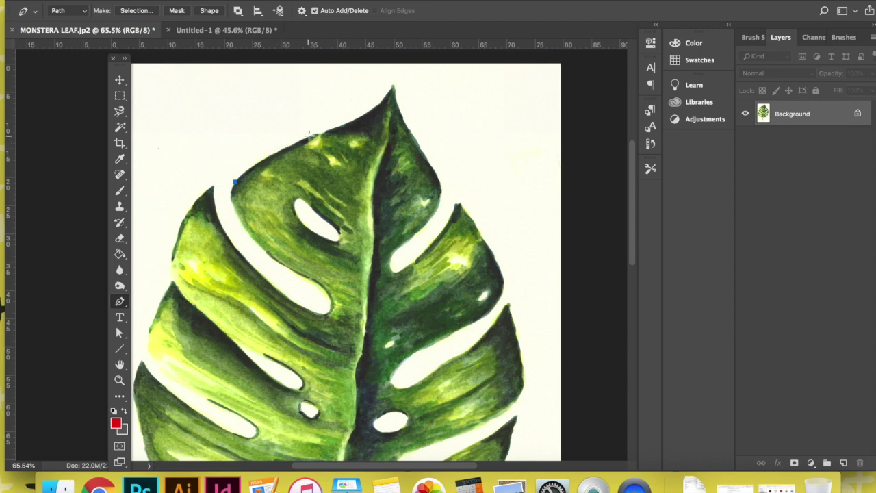
left_click_drag(312, 136, 387, 96)
left_click(391, 89)
left_click_drag(438, 176, 442, 184)
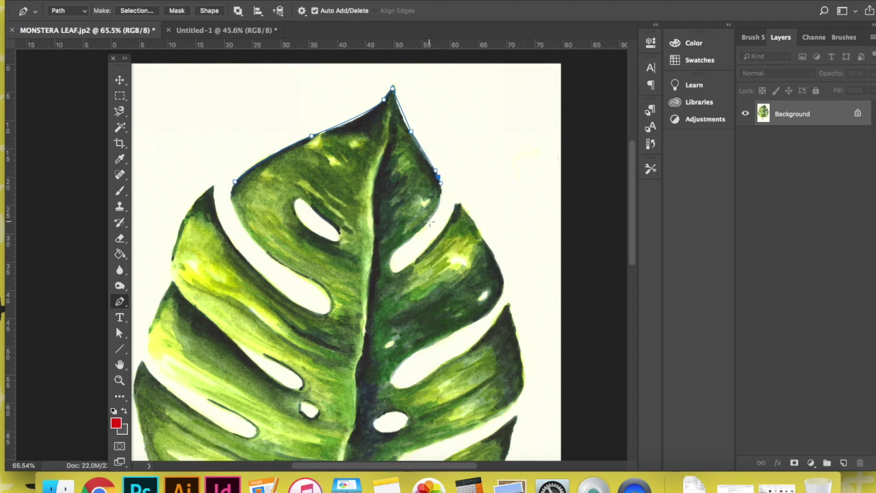
Continue the path around the uppermost gap on the leaf's right side and over the tip of the second right lobe.
left_click_drag(426, 228, 411, 240)
left_click(391, 257)
left_click_drag(397, 267, 402, 268)
left_click(457, 205)
left_click_drag(465, 212, 469, 218)
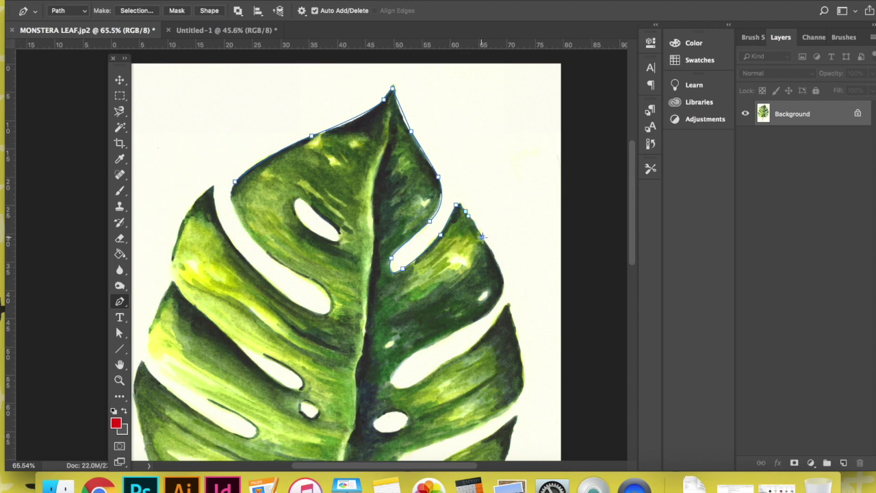
Trace the second right lobe's outer edge, the middle right gap and the third right lobe's outer edge with curved segments.
left_click_drag(503, 272, 464, 333)
left_click_drag(411, 356, 421, 395)
left_click_drag(489, 332, 507, 305)
left_click_drag(519, 346, 478, 375)
Continue the path around the lowest gap on the leaf's right side, almost to the bottom-right lobe's tip.
scroll(498, 389, "down", 3)
left_click_drag(411, 401, 422, 436)
left_click_drag(446, 408, 437, 416)
left_click(494, 383, "ctrl")
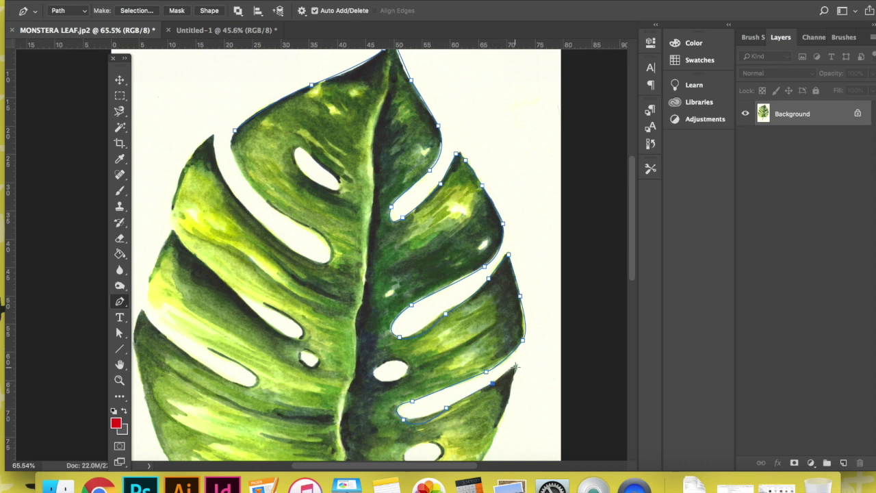
Trace the bottom-right lobe from its tip along its outer and lower edge to the top of the stem.
scroll(504, 392, "down", 5)
left_click_drag(483, 375, 478, 385)
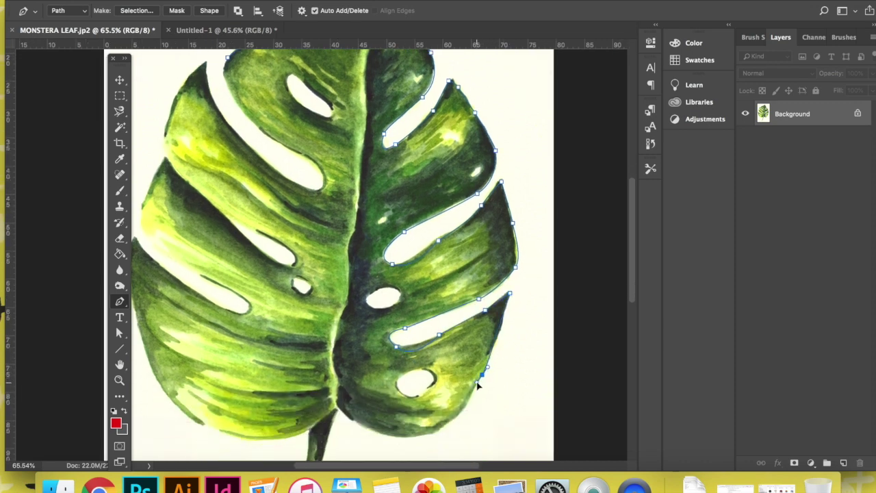
left_click_drag(443, 427, 421, 442)
left_click(381, 433)
left_click(367, 428)
left_click(338, 410)
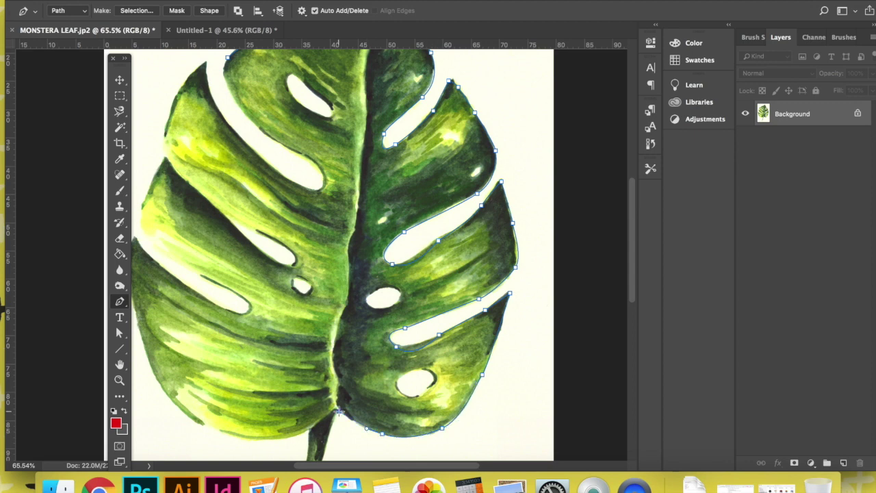
Trace the path down the stem's right edge, around its cut end and back up its left edge to the leaf base.
scroll(318, 425, "down", 1)
scroll(318, 425, "down", 5)
left_click(306, 296)
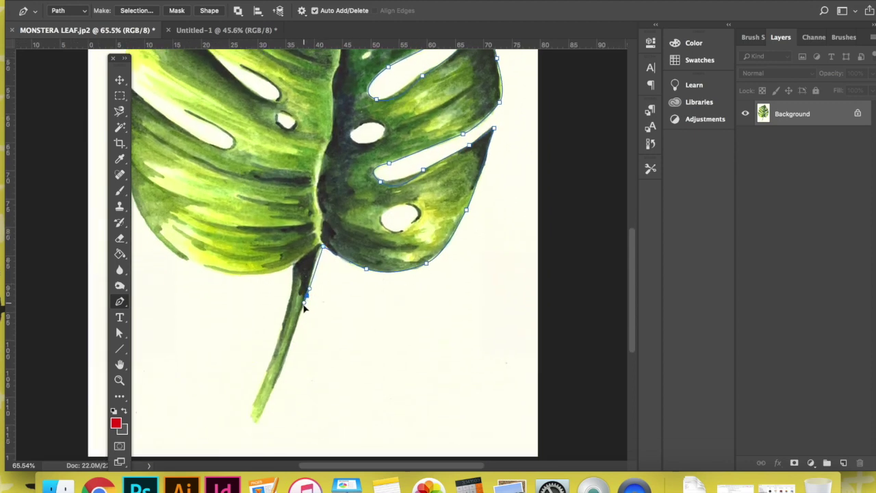
left_click_drag(285, 357, 286, 365)
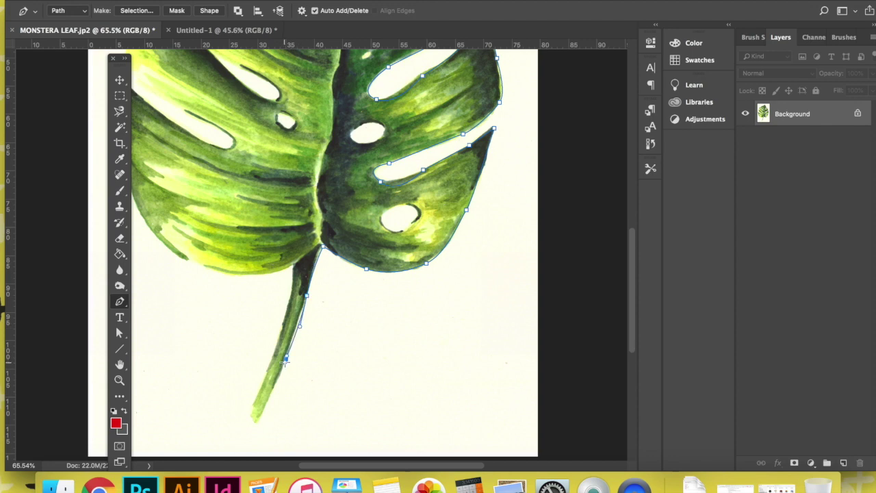
left_click(255, 422)
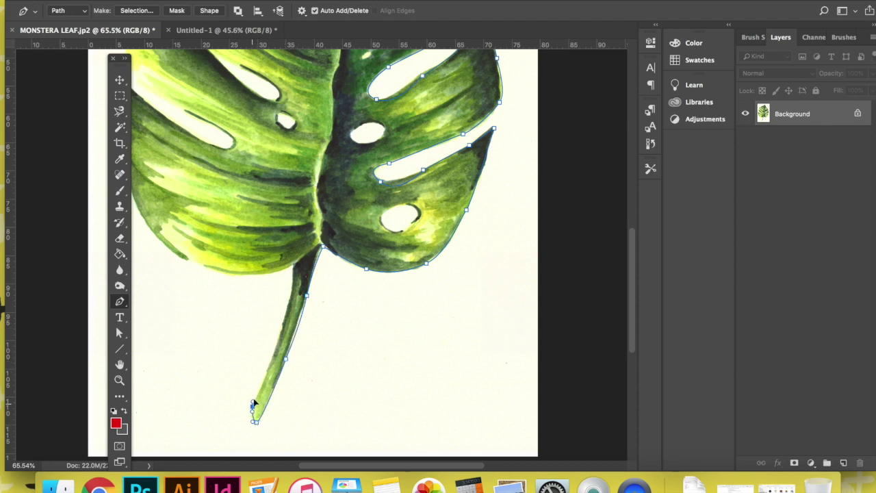
left_click_drag(251, 407, 258, 392)
left_click(274, 353)
left_click(291, 294)
left_click(293, 266)
Trace the bottom-left lobe's lower and outer edge with curved segments up to the lobe's tip.
scroll(301, 281, "left", 6)
scroll(301, 280, "up", 1)
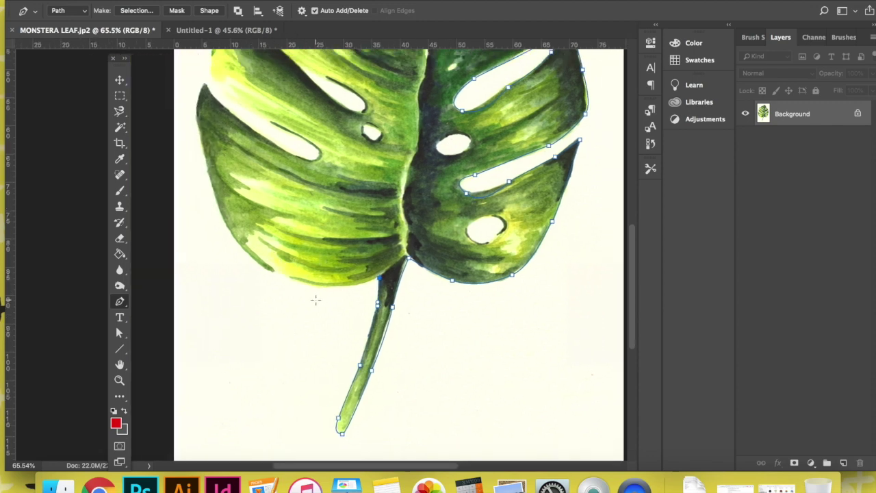
left_click_drag(285, 277, 241, 263)
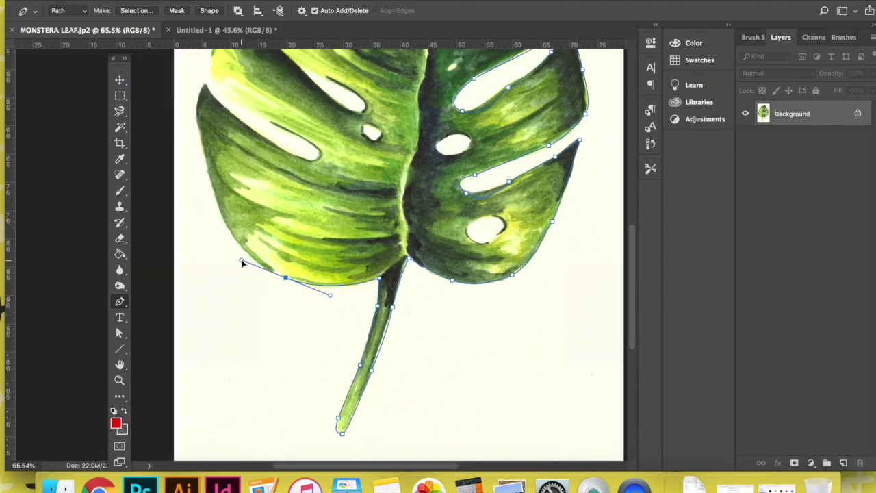
left_click_drag(204, 151, 195, 88)
left_click(204, 86)
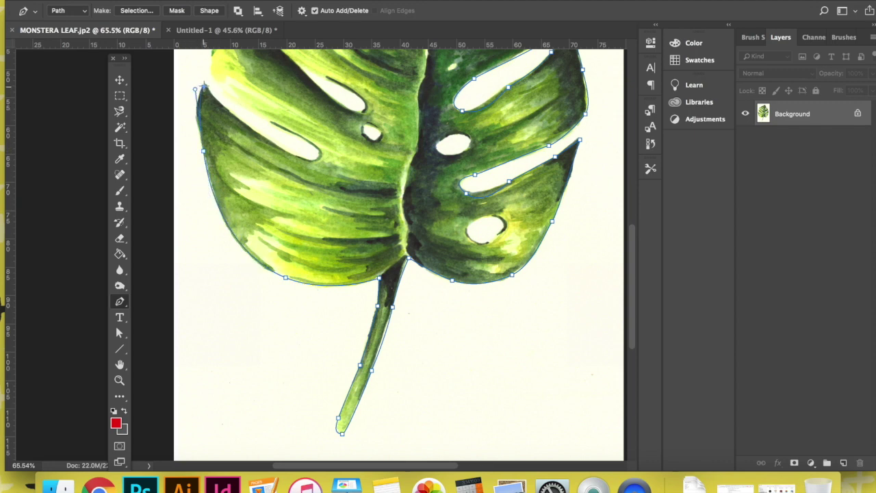
Continue the path around the lowest gap on the leaf's left side, from the lobe's tip along both edges.
left_click_drag(248, 126, 256, 129)
left_click(293, 156)
left_click_drag(319, 157, 329, 145)
scroll(310, 179, "up", 3)
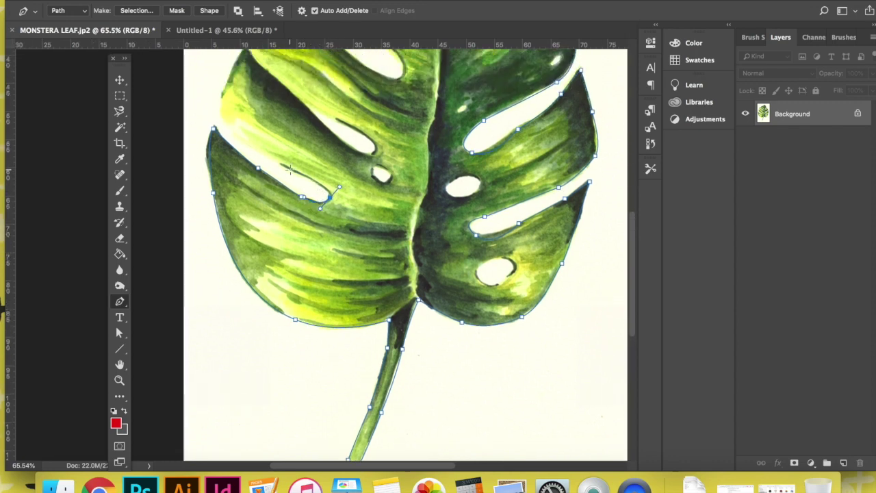
left_click(242, 143)
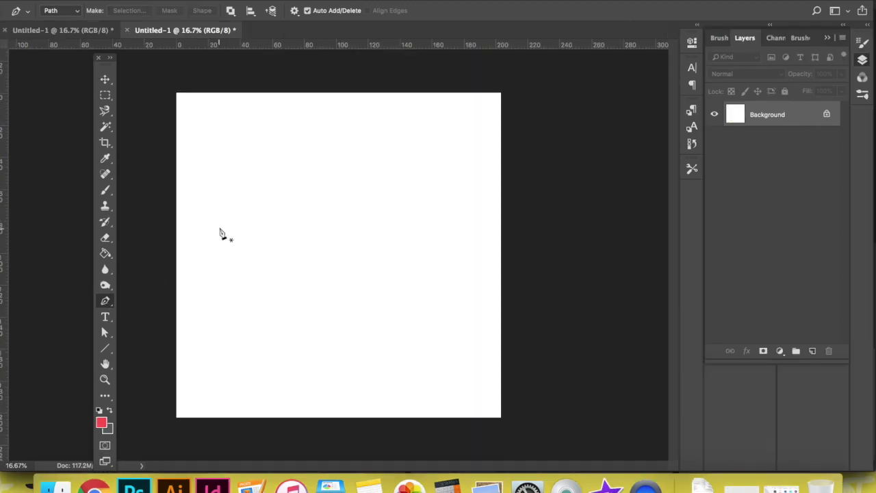
Switch to the blank Untitled-1 document, draw a straight two-point path rising to the right, and add two new empty layers.
left_click(216, 220)
left_click(427, 158)
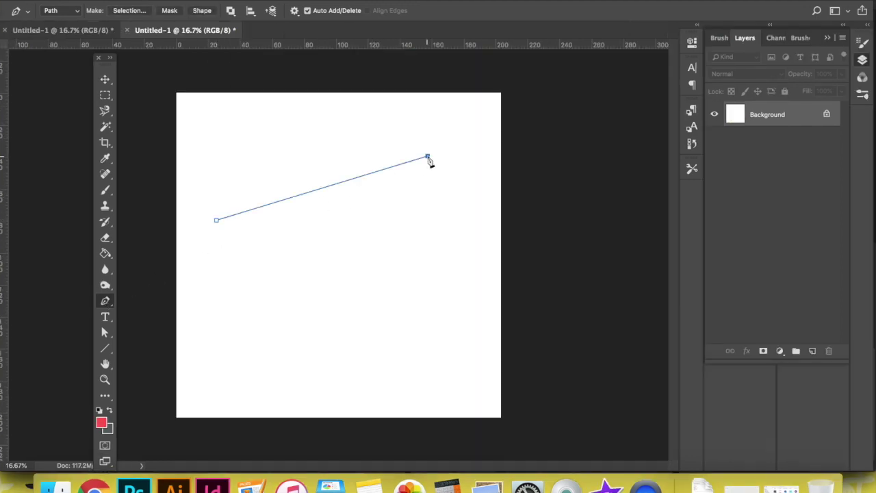
key("alt+shift+super+n")
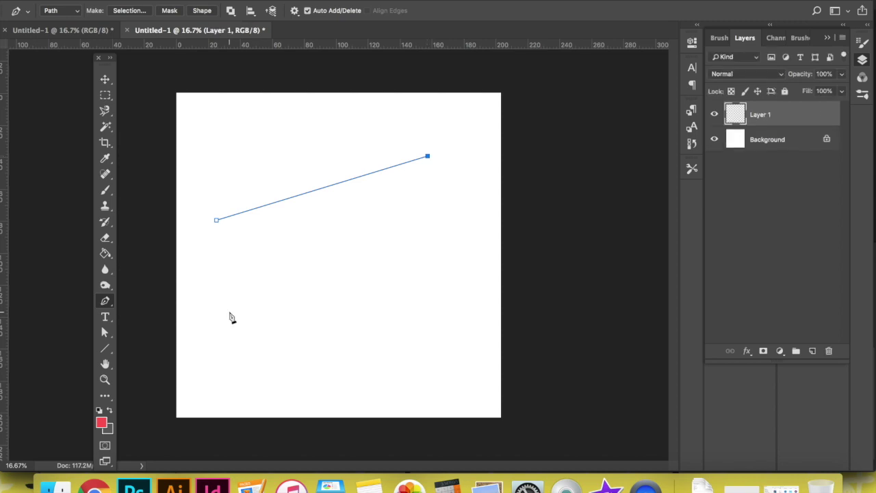
left_click(104, 332)
left_click(812, 350)
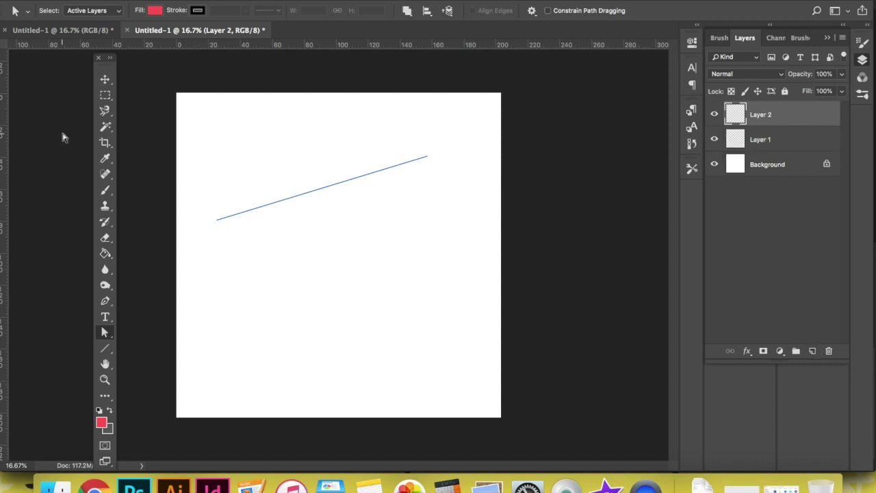
Draw a looping curved Pen tool path with three anchor points below the straight line, pulling out direction handles and closing it at its start.
left_click(105, 301)
left_click(242, 323)
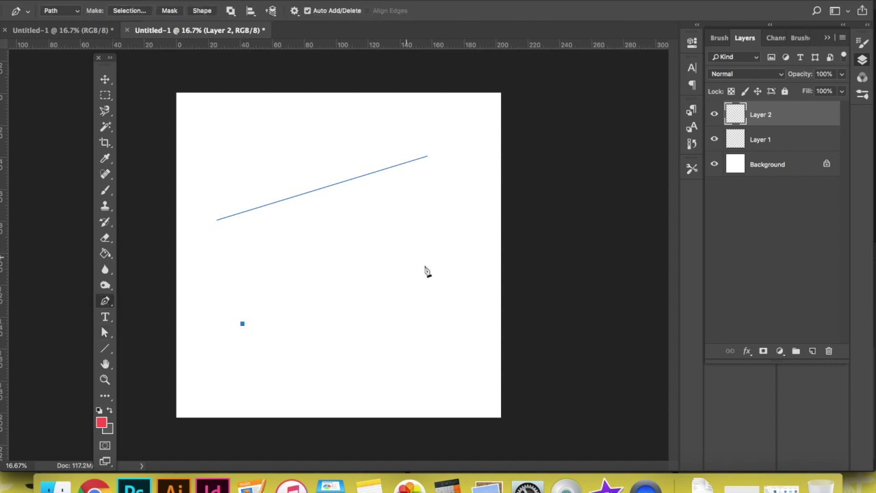
left_click_drag(451, 282, 585, 369)
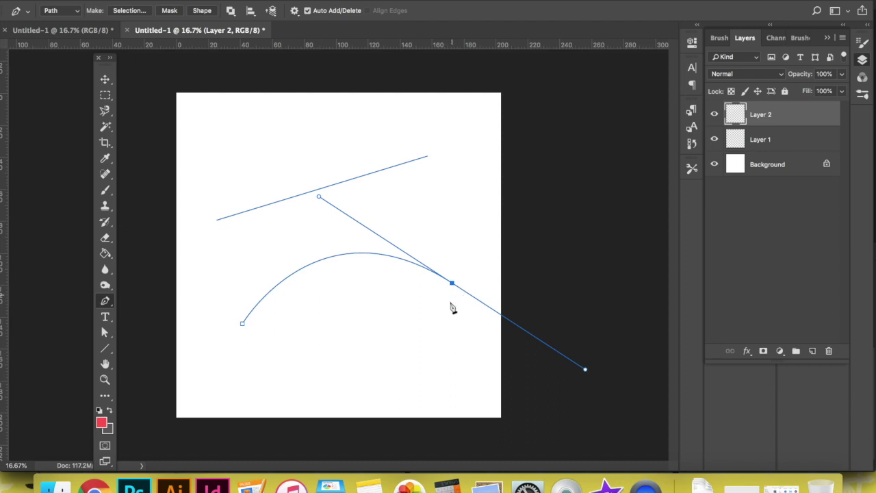
left_click_drag(387, 347, 381, 254)
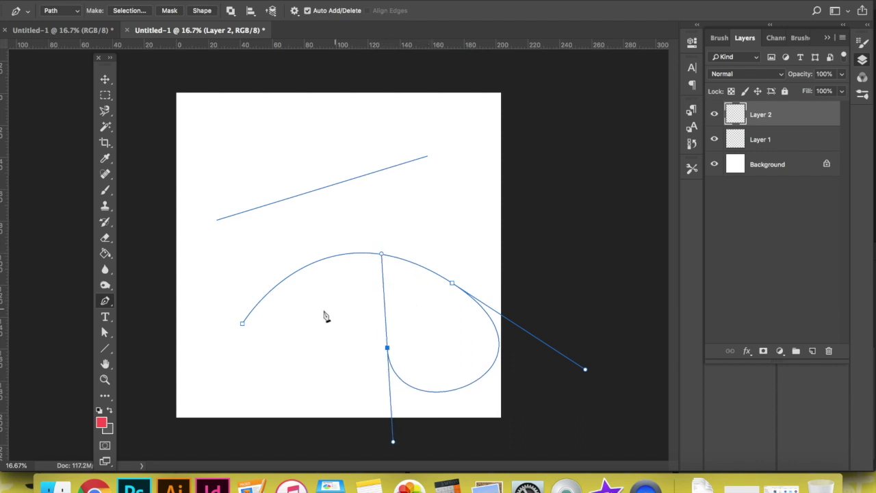
left_click_drag(243, 324, 176, 340)
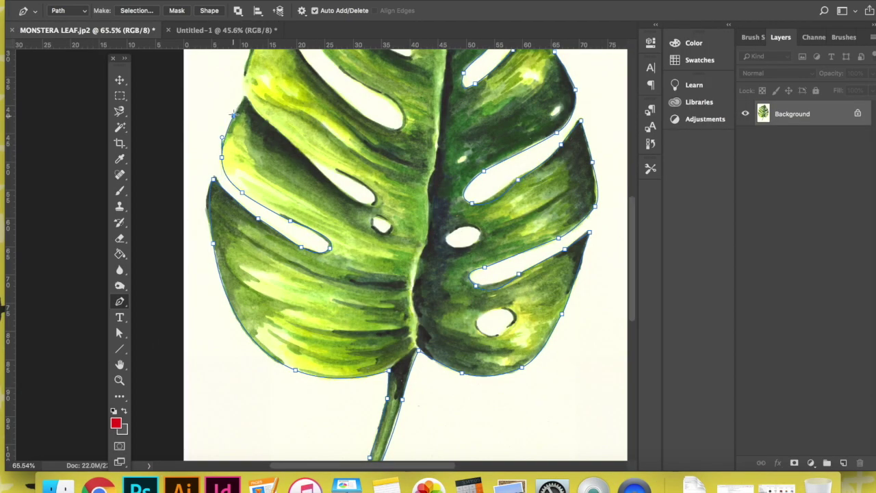
Continue the Pen path up the outer edge of the two upper-left lobes to the tip of the higher one.
left_click(234, 115)
scroll(244, 100, "up", 3)
left_click(245, 122)
scroll(250, 89, "up", 3)
left_click(272, 105)
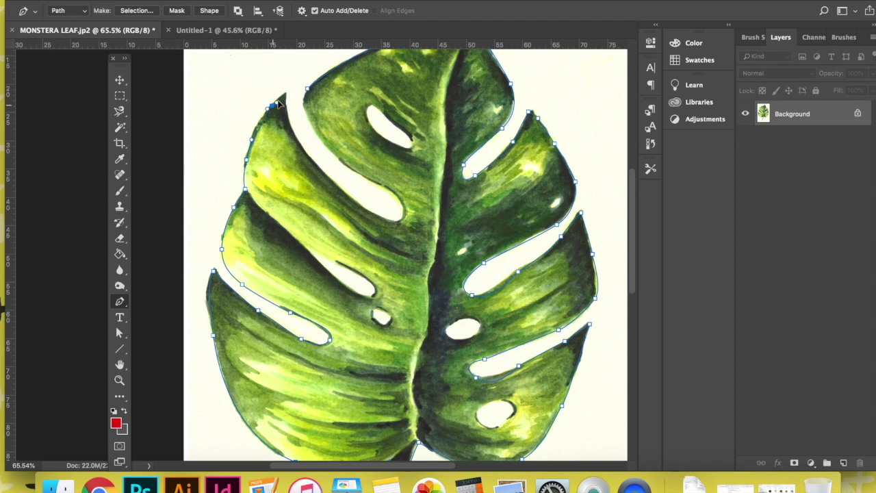
left_click(285, 93)
Trace both edges of the uppermost gap on the leaf's left side and close the path at its starting anchor.
left_click(301, 145)
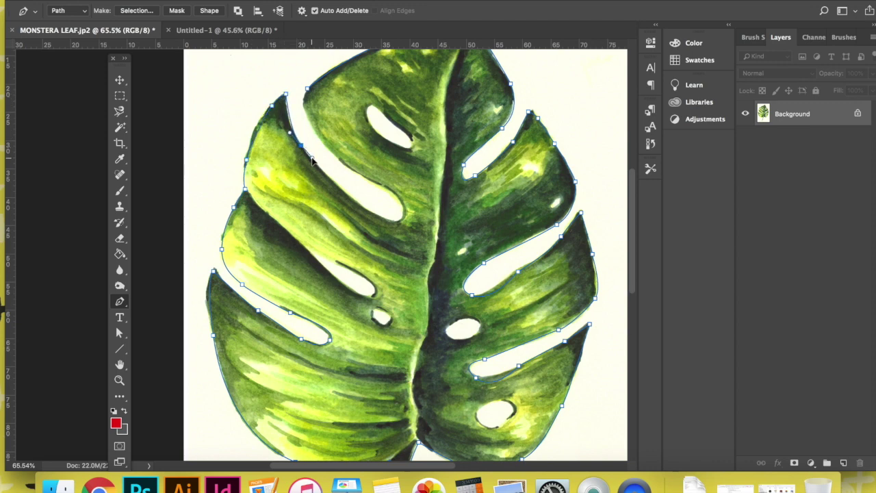
left_click(349, 195)
left_click_drag(393, 221, 414, 228)
left_click(351, 167)
left_click_drag(310, 122, 304, 106)
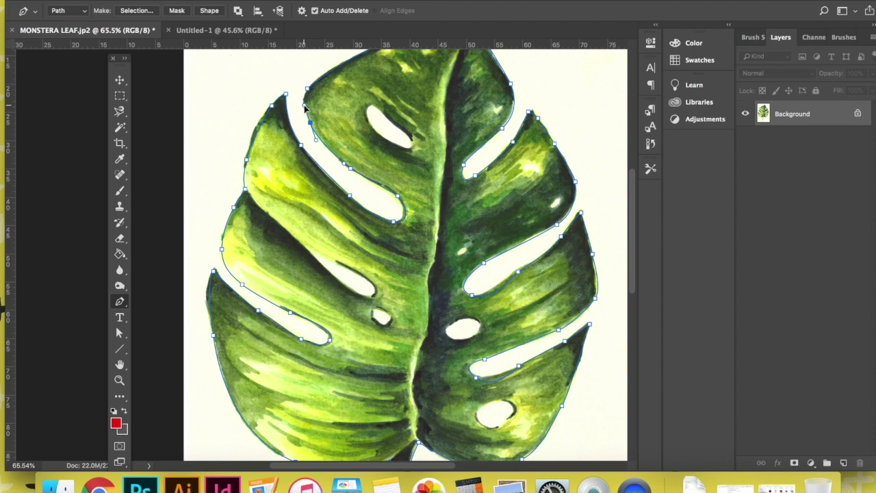
left_click(307, 90)
scroll(366, 233, "down", 5)
scroll(366, 233, "up", 8)
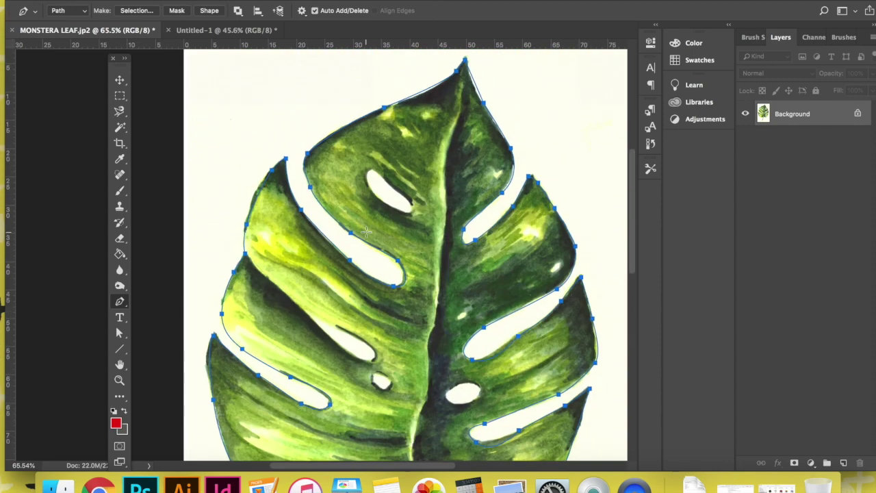
Switch to the Direct Selection Tool for editing individual anchor points of the closed leaf path.
left_click(119, 80)
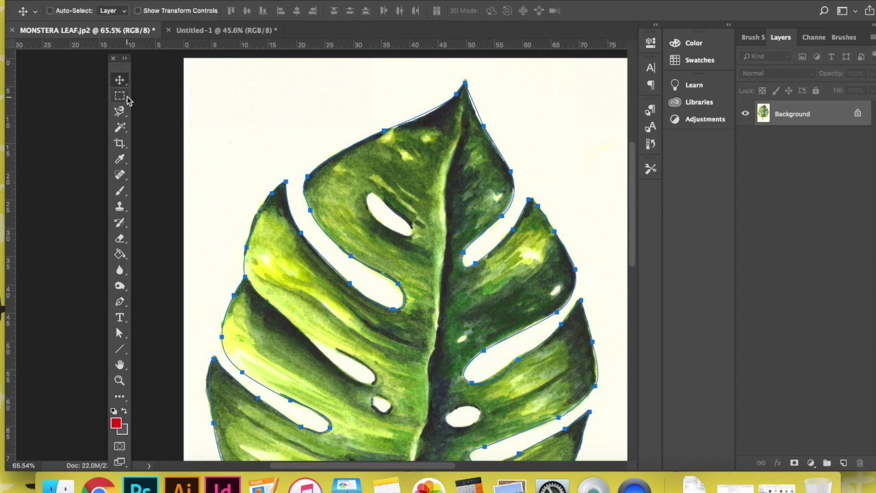
left_click(120, 334)
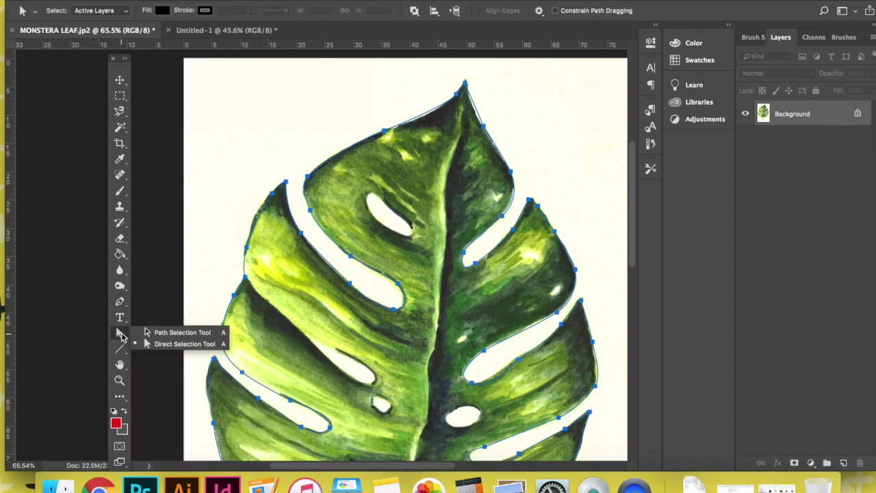
left_click(180, 344)
left_click(120, 334)
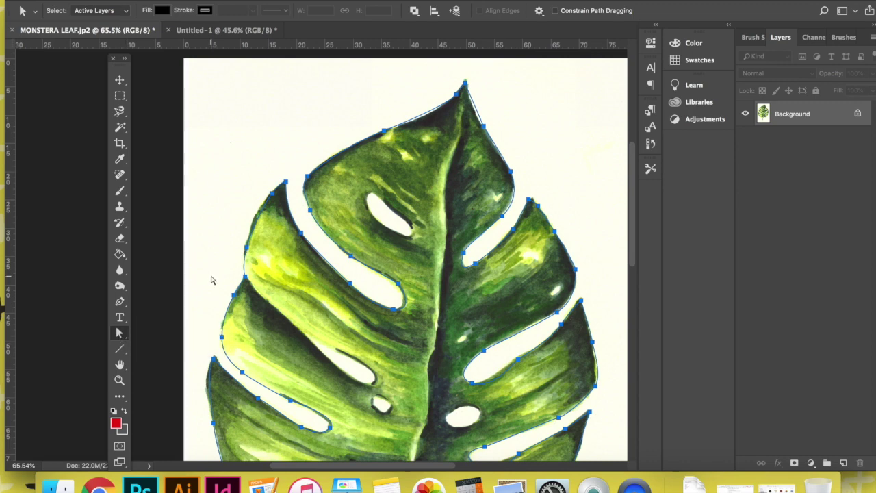
scroll(250, 337, "down", 6)
scroll(250, 337, "up", 7)
scroll(250, 337, "left", 1)
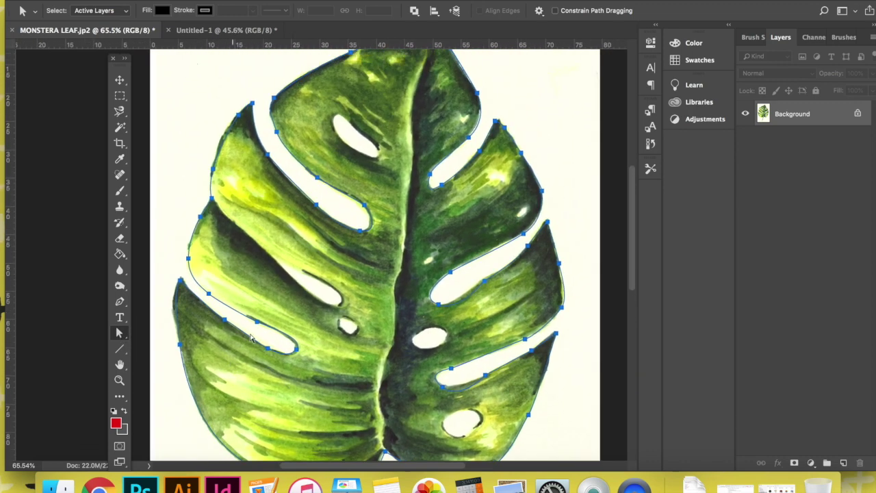
left_click_drag(121, 333, 156, 333)
scroll(363, 127, "up", 3)
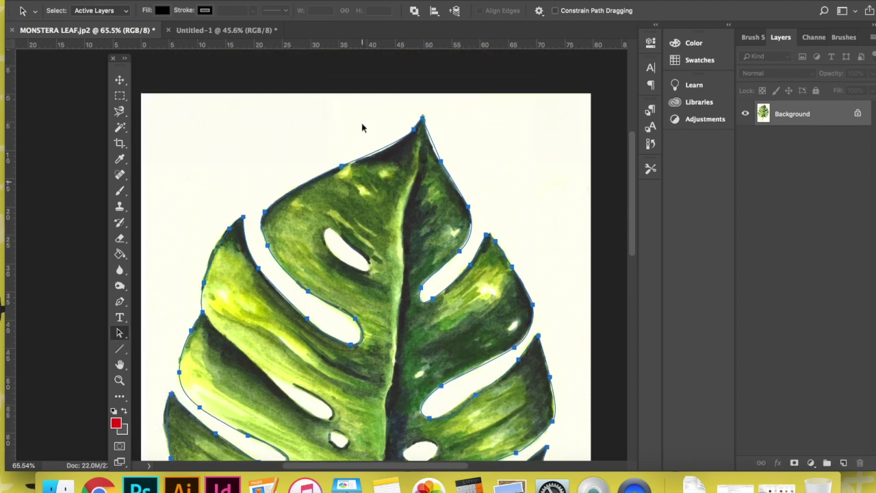
left_click_drag(119, 332, 165, 344)
scroll(171, 342, "down", 1)
scroll(171, 343, "down", 5)
scroll(171, 342, "left", 3)
scroll(171, 342, "up", 5)
left_click_drag(119, 333, 130, 343)
left_click(121, 336)
Adjust the anchor points and direction handles on both sides of the top lobe so the path follows its painted edge.
left_click(390, 141)
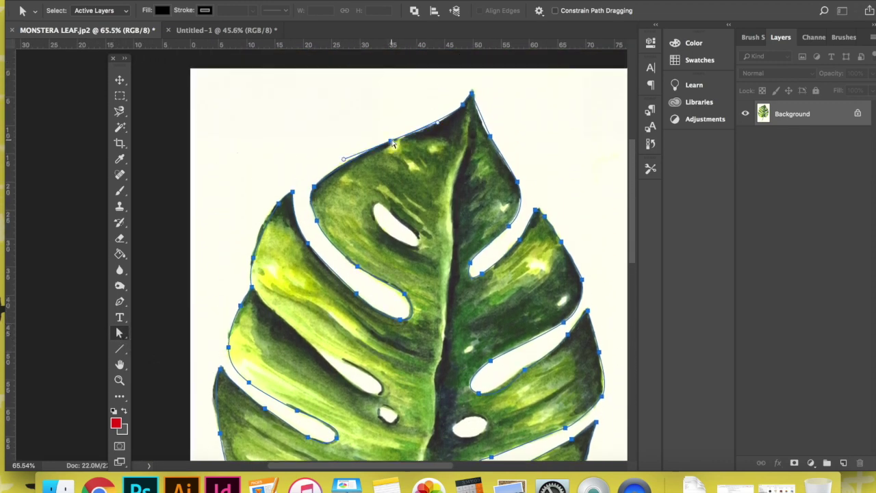
left_click_drag(435, 126, 442, 125)
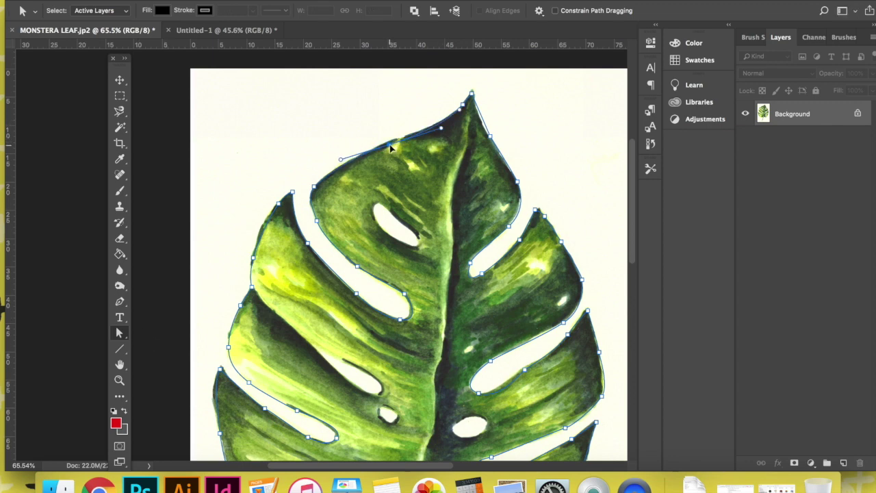
scroll(310, 184, "down", 1)
scroll(265, 262, "up", 3)
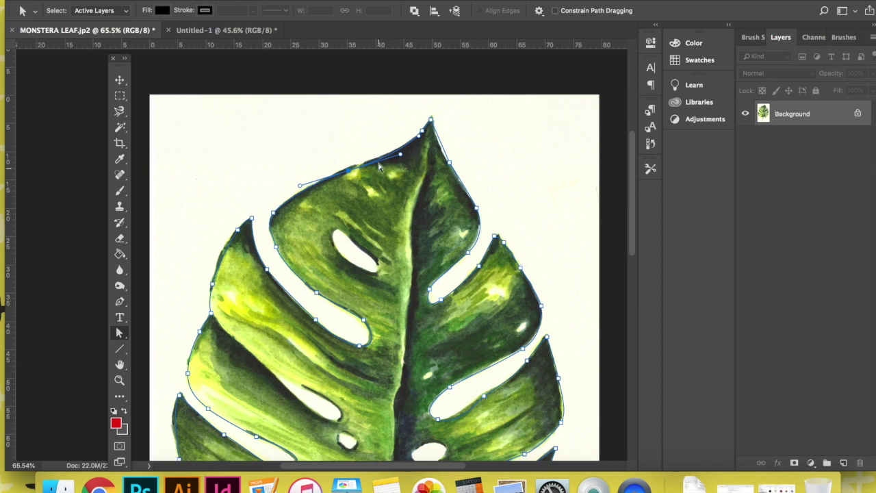
left_click_drag(449, 164, 443, 163)
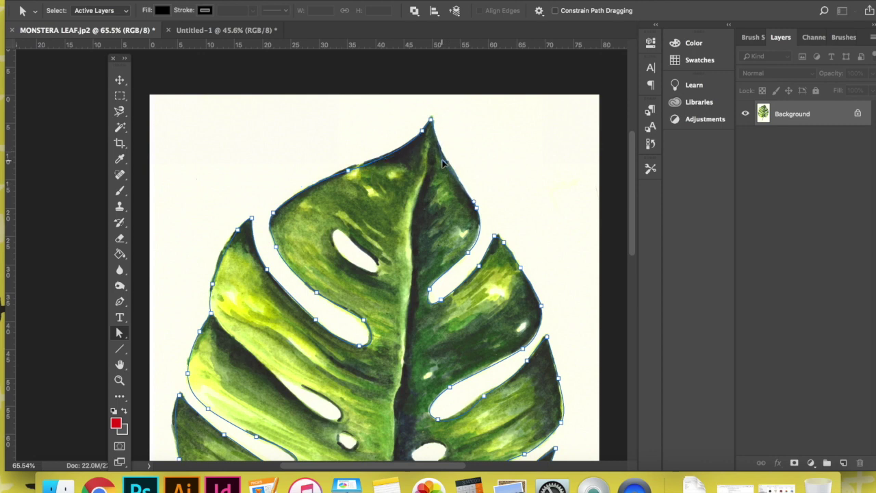
left_click_drag(473, 204, 451, 178)
Refine the anchors beside the upper-right gap, on the top lobe's lower edge and near the next lobe's tip.
scroll(451, 231, "down", 3)
scroll(451, 231, "right", 3)
left_click(437, 219)
left_click_drag(438, 219, 435, 217)
scroll(437, 218, "down", 3)
scroll(437, 218, "right", 1)
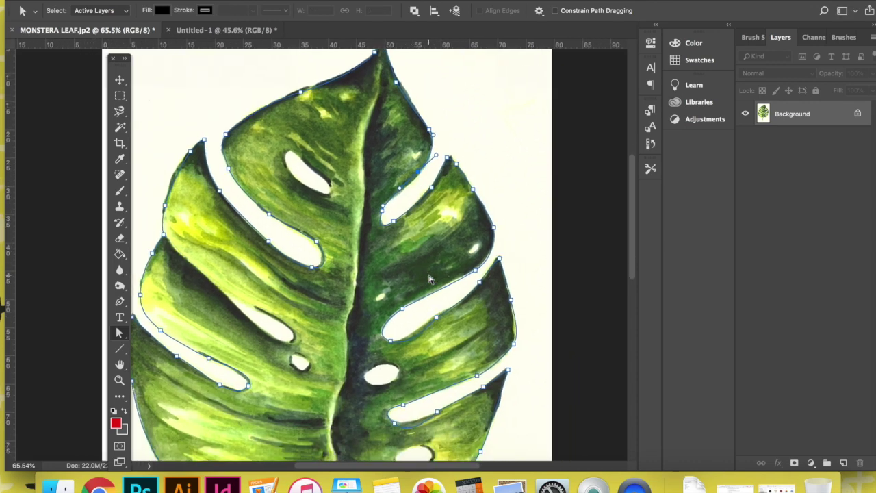
left_click(452, 162)
scroll(437, 250, "down", 3)
scroll(436, 250, "right", 1)
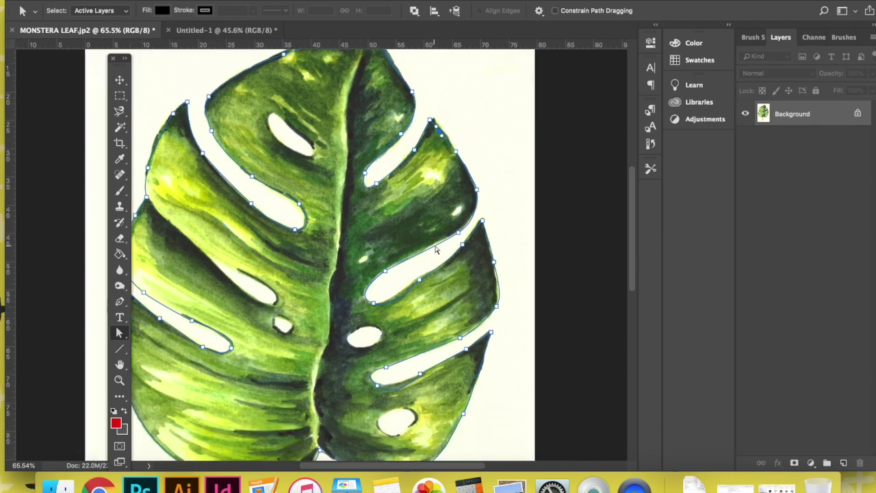
Reshape the path around the middle gap on the leaf's right side by adjusting its anchors and direction handles.
left_click(457, 222)
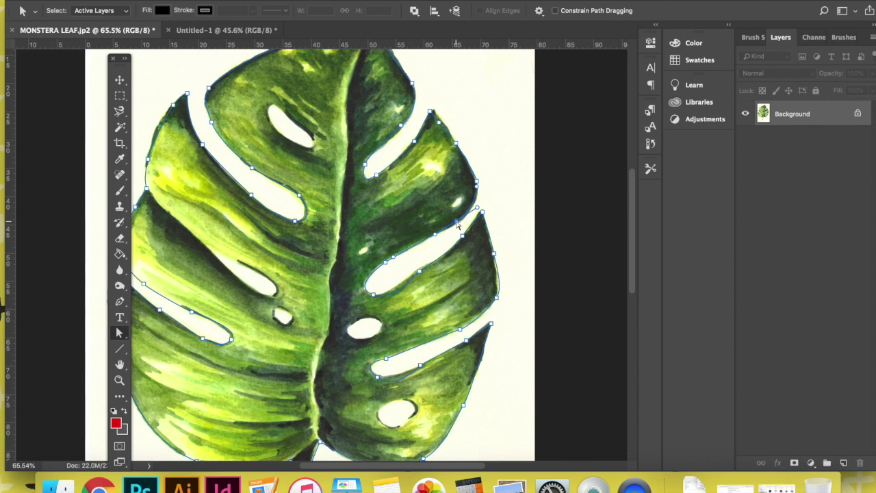
scroll(444, 295, "down", 2)
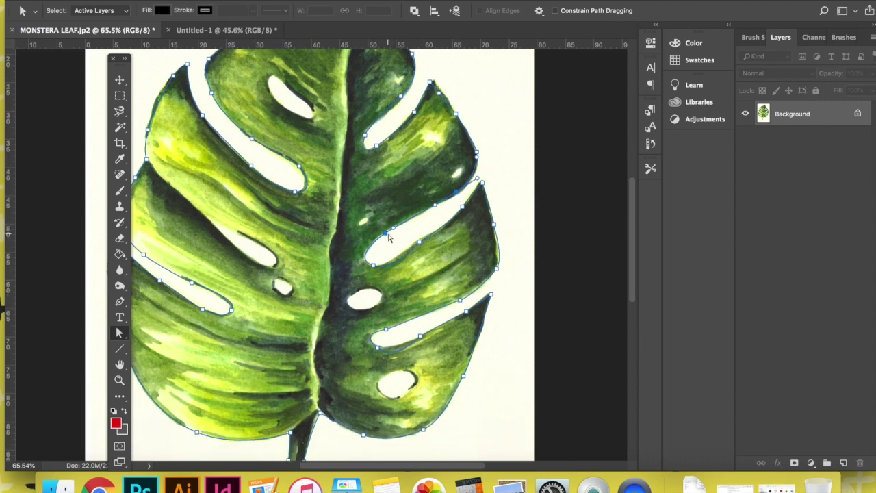
left_click(381, 236)
scroll(403, 245, "up", 5)
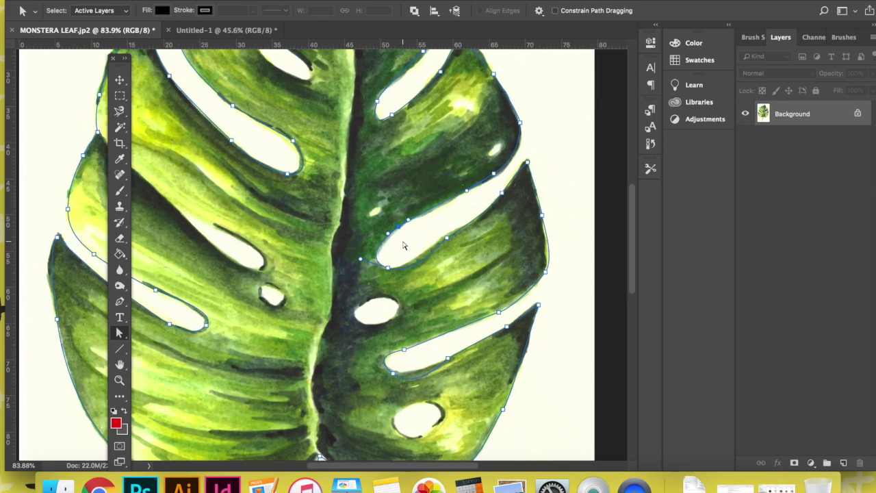
scroll(403, 245, "up", 2)
left_click_drag(399, 274, 416, 280)
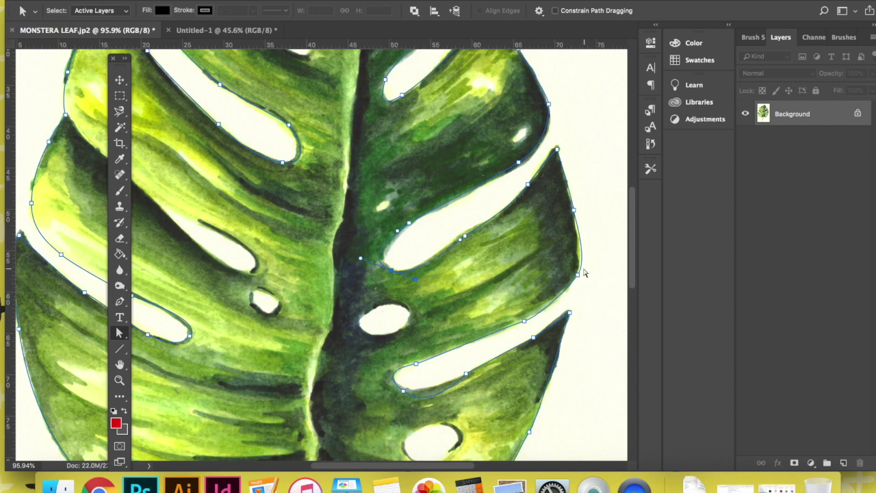
Tighten the path around the third right lobe's outer corner and the lowest right gap by moving anchors and handles.
left_click_drag(579, 275, 574, 282)
left_click_drag(538, 318, 541, 313)
left_click_drag(419, 366, 419, 359)
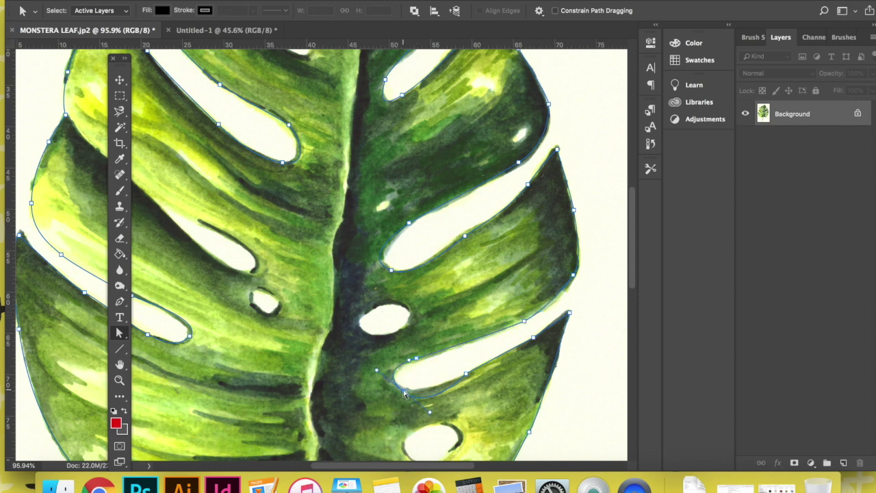
left_click_drag(429, 412, 416, 405)
scroll(431, 290, "down", 3)
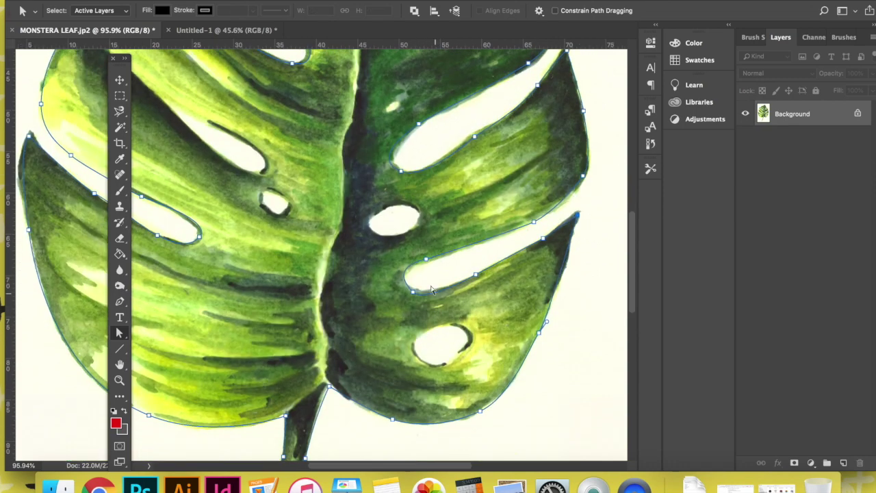
Touch up the path's anchor points along the stem and the lobes and gaps of the leaf's left side.
scroll(539, 331, "down", 4)
scroll(369, 294, "down", 3)
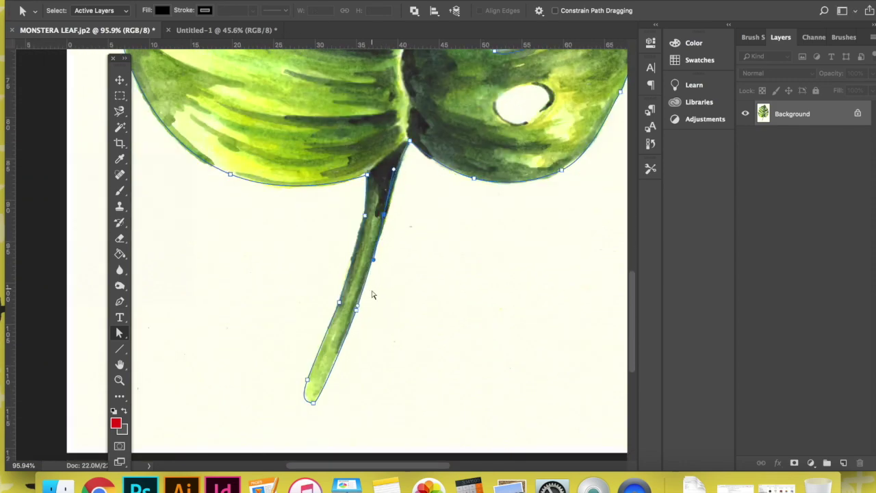
scroll(317, 383, "up", 10)
scroll(329, 308, "left", 3)
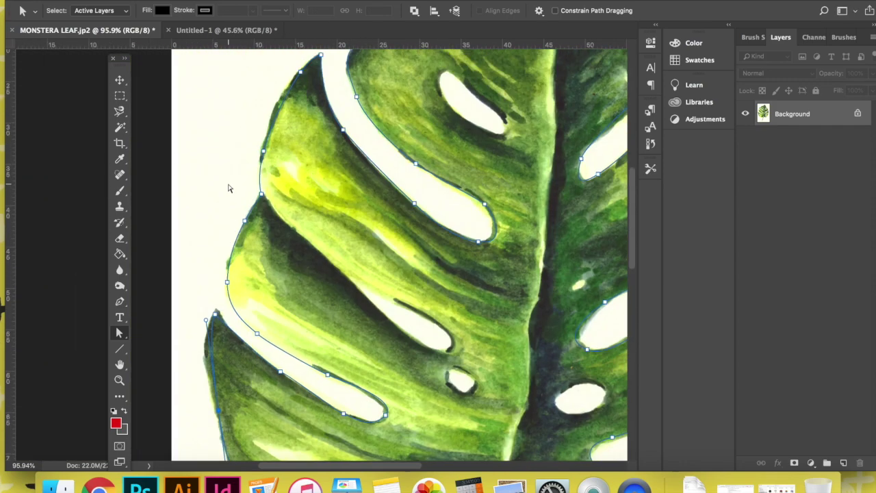
scroll(337, 254, "down", 3)
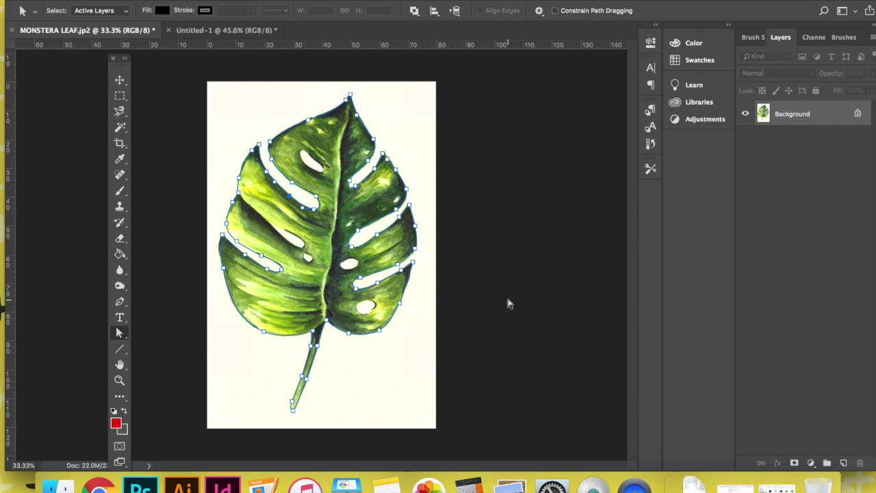
Show the list of paths and save the leaf's work path as Path 1.
left_click(383, 0)
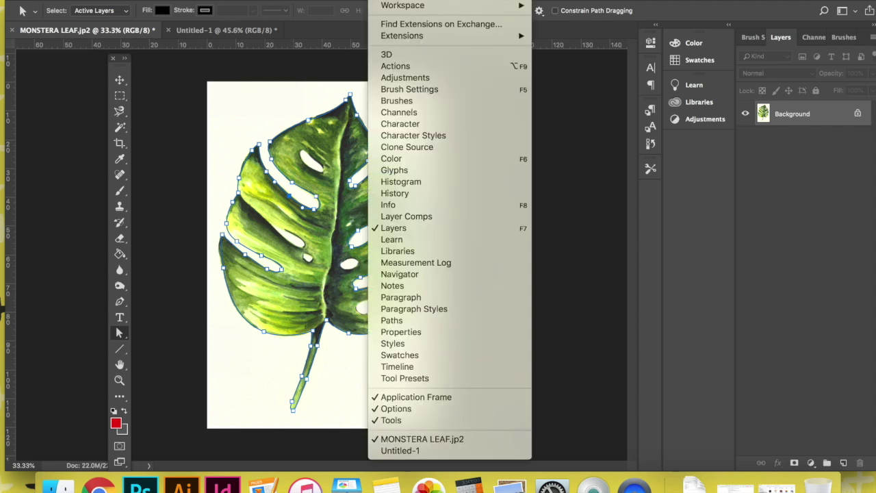
left_click(406, 326)
left_click_drag(713, 265, 527, 163)
double_click(511, 205)
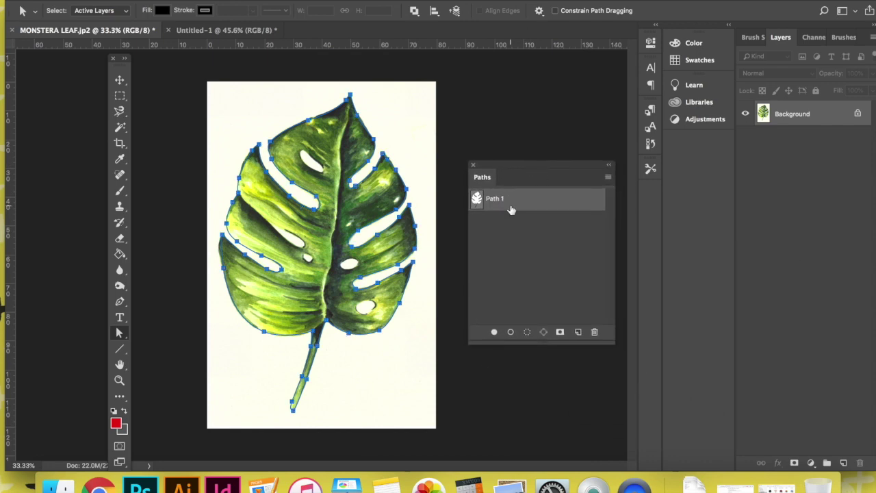
Make a new anti-aliased selection from Path 1 with a feather radius of 0 pixels.
left_click(609, 179)
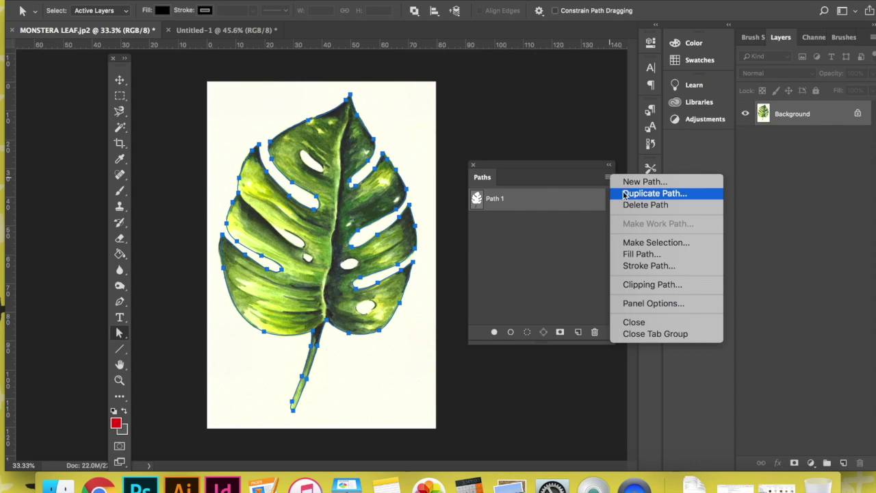
left_click(651, 243)
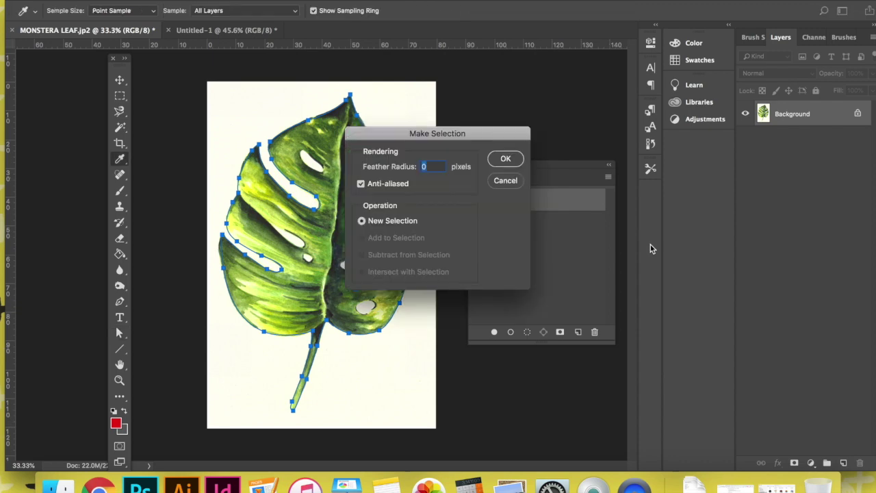
left_click(506, 160)
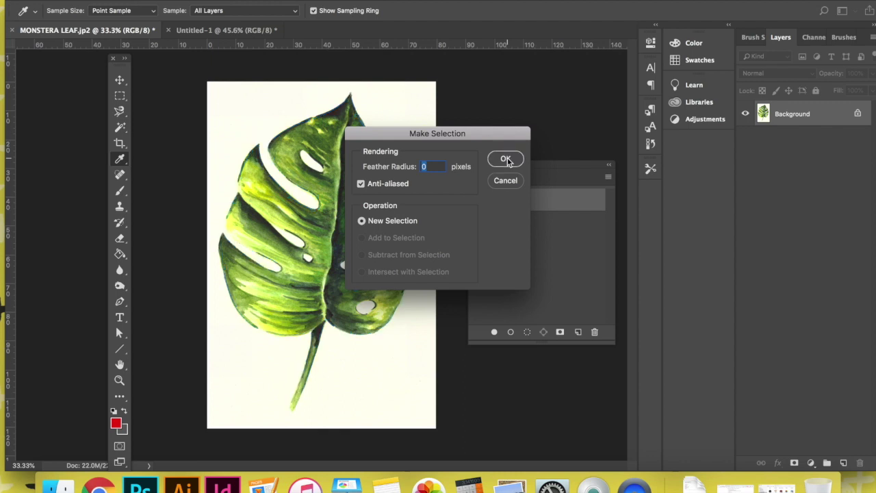
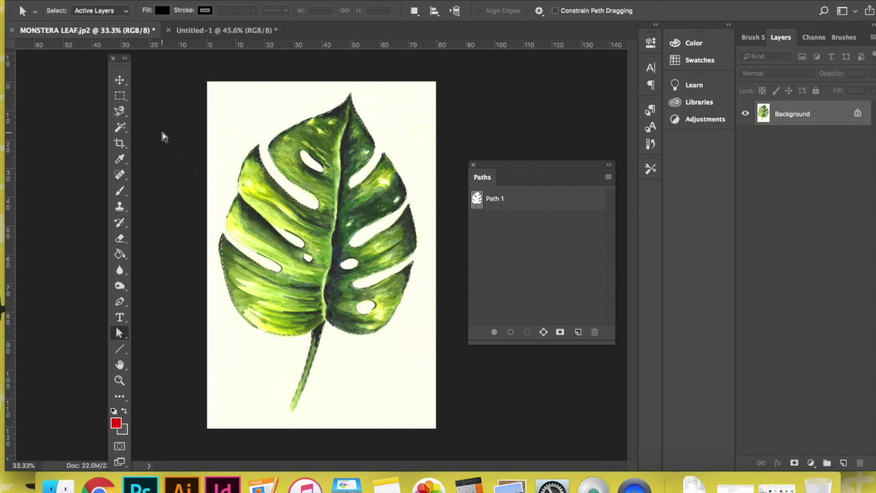
Subtract the white holes inside the leaf from the selection with the Magic Wand.
left_click(121, 127)
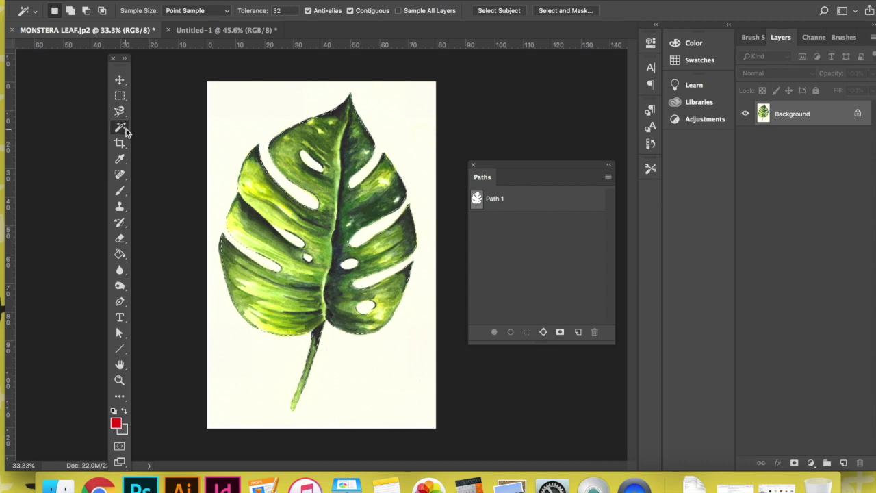
right_click(124, 130)
left_click(145, 138)
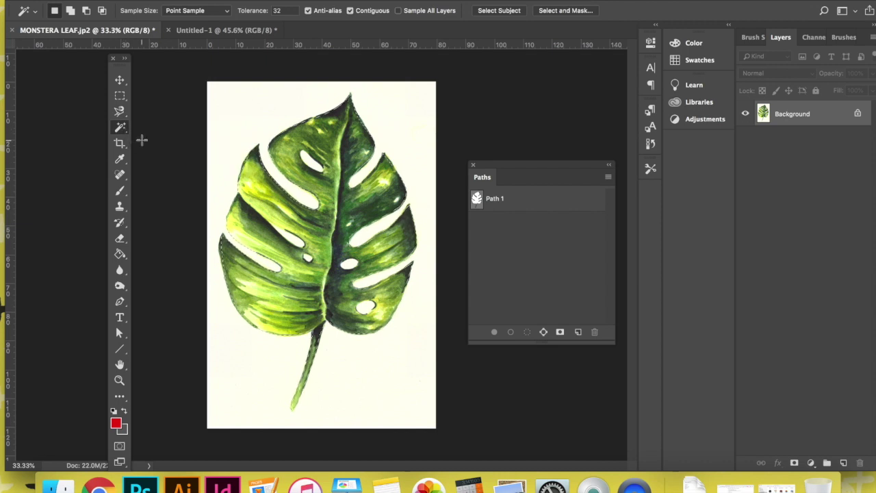
key("shift")
left_click(241, 113, "alt")
left_click(296, 244, "alt")
Copy the selected leaf and paste it as a new layer over the red background of the Untitled-1 document.
key("super+c")
key("ctrl+Tab")
key("v")
key("super+0")
key("super+v")
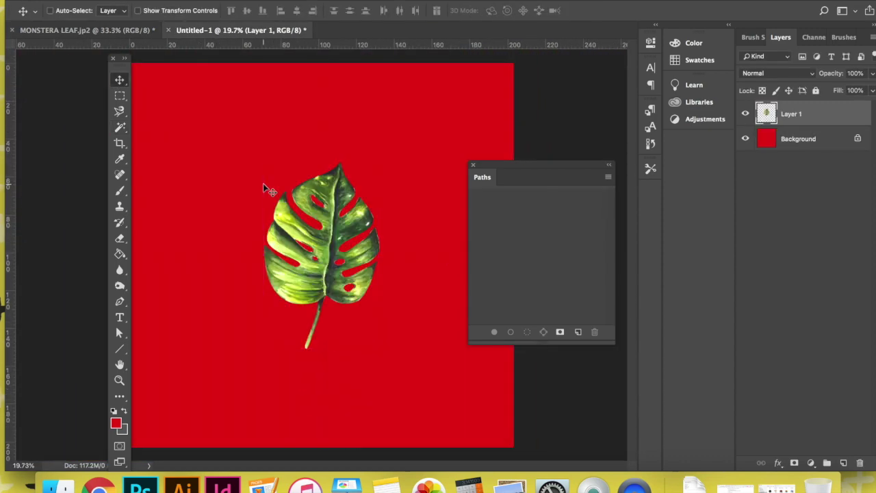
scroll(328, 247, "up", 3)
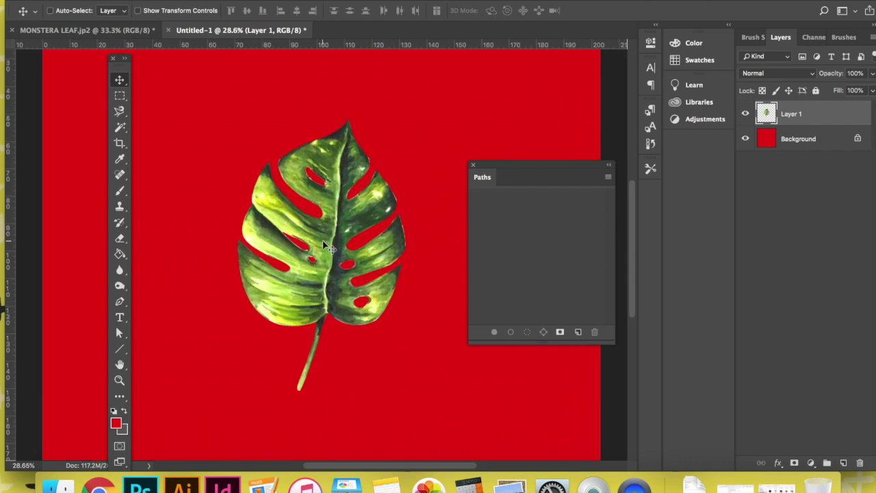
scroll(326, 246, "up", 4)
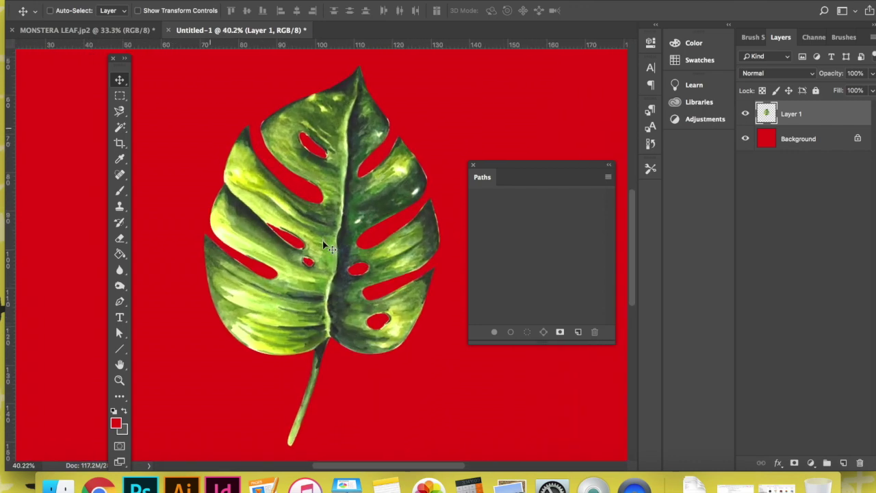
Dock the floating Paths panel beside the layers list and collapse it to free up the canvas.
scroll(324, 244, "up", 3)
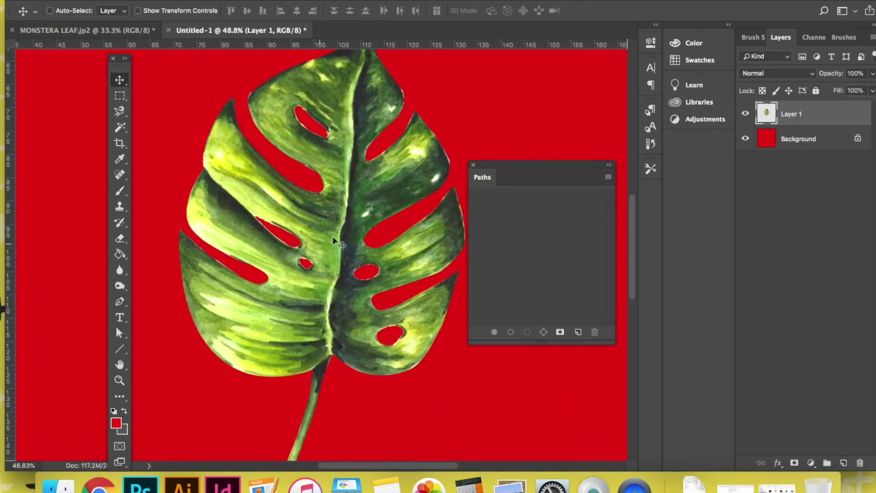
left_click_drag(489, 171, 735, 219)
scroll(313, 167, "up", 2)
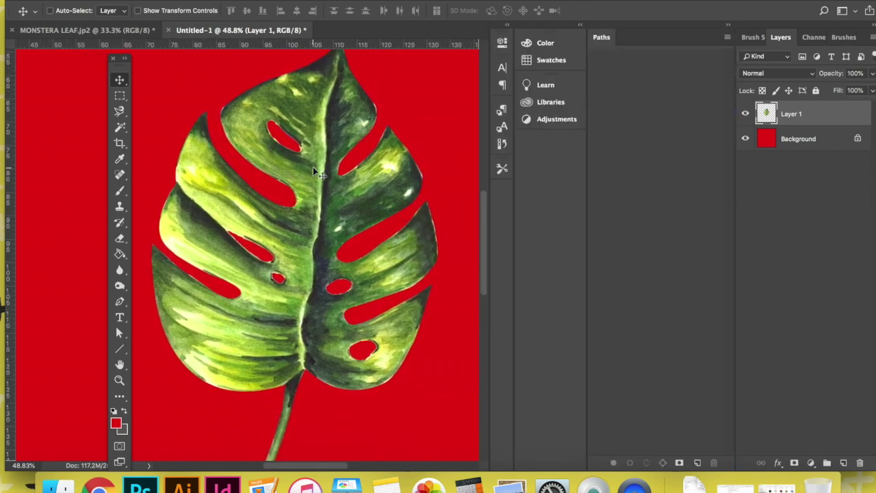
left_click(728, 26)
scroll(372, 151, "up", 2)
scroll(373, 152, "left", 1)
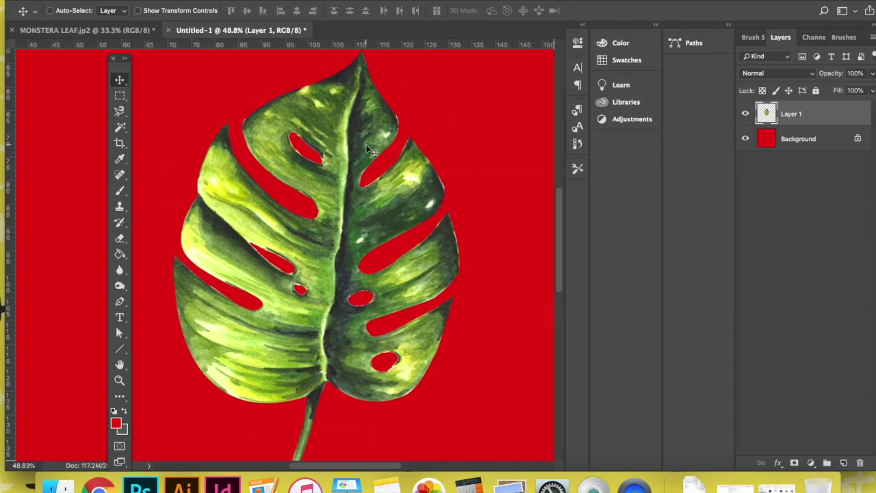
Examine the cutout's outline, holes, slits and stem up close for leftover pale edges against the red background.
scroll(369, 150, "up", 1)
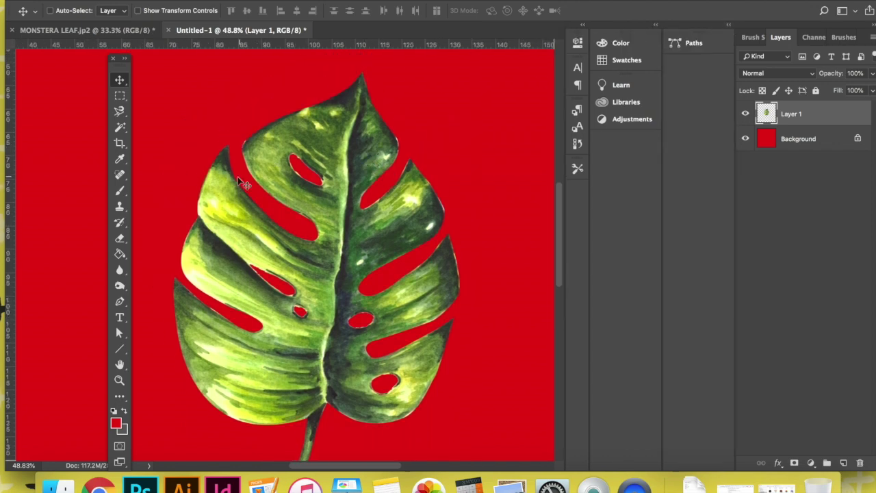
scroll(219, 186, "up", 5)
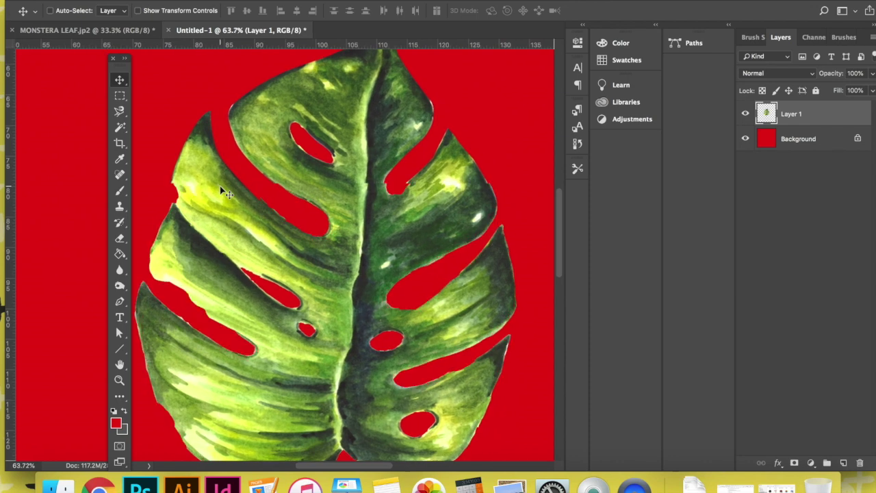
scroll(219, 185, "up", 4)
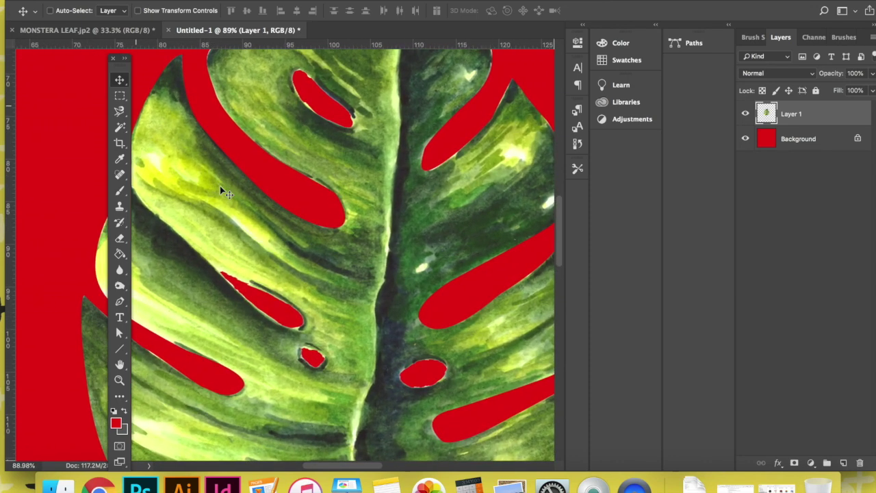
left_click_drag(303, 297, 310, 272)
left_click_drag(289, 312, 295, 275)
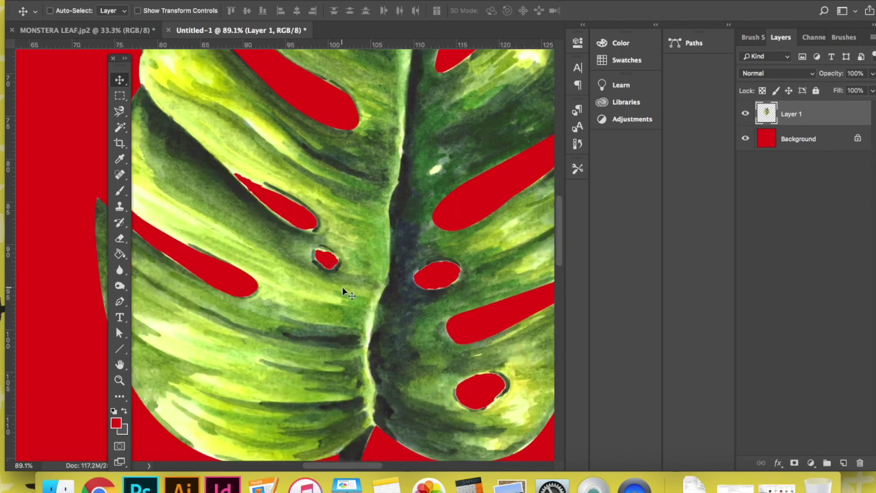
scroll(342, 287, "down", 5)
scroll(344, 291, "down", 5)
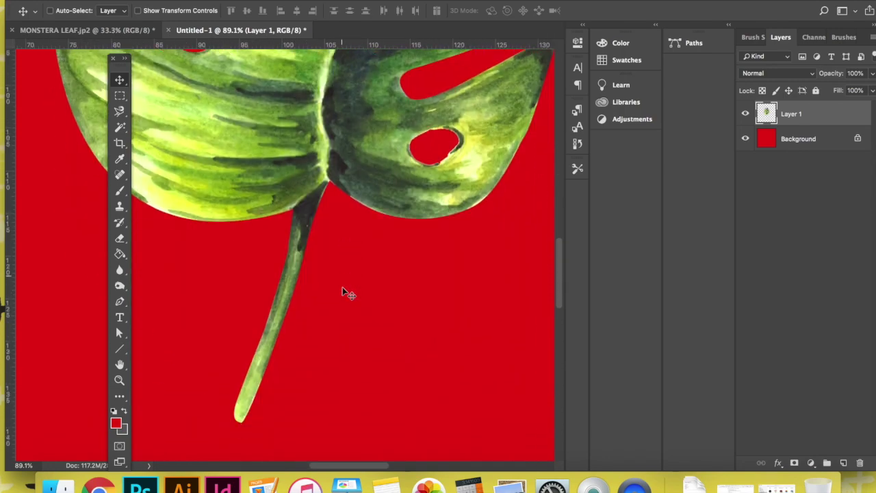
scroll(345, 293, "up", 5)
scroll(346, 293, "right", 4)
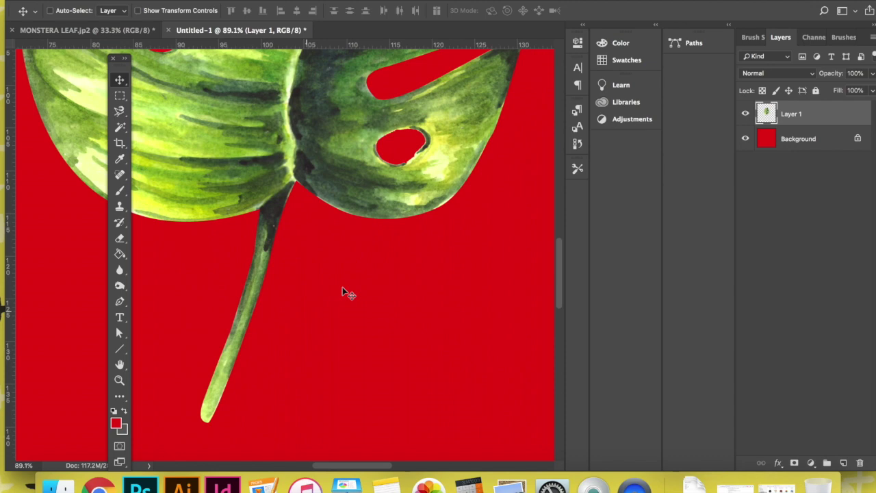
scroll(346, 293, "up", 4)
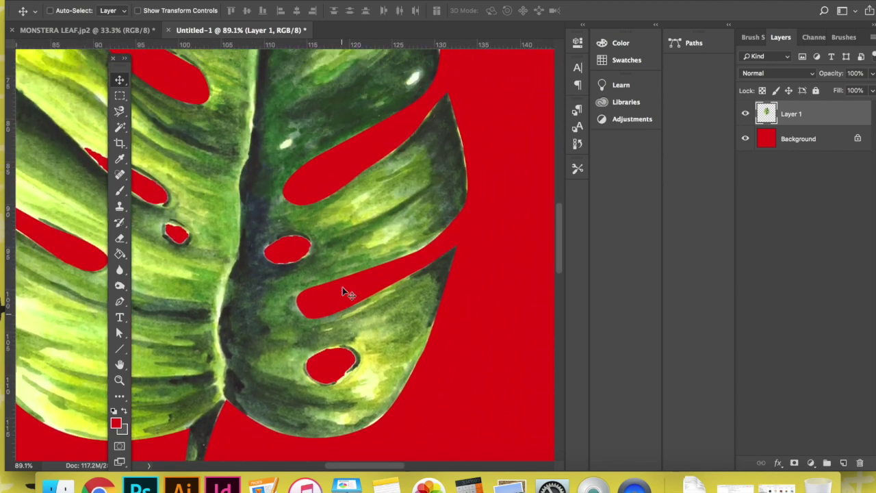
scroll(346, 293, "up", 2)
scroll(346, 293, "right", 3)
scroll(346, 293, "left", 5)
scroll(346, 293, "up", 2)
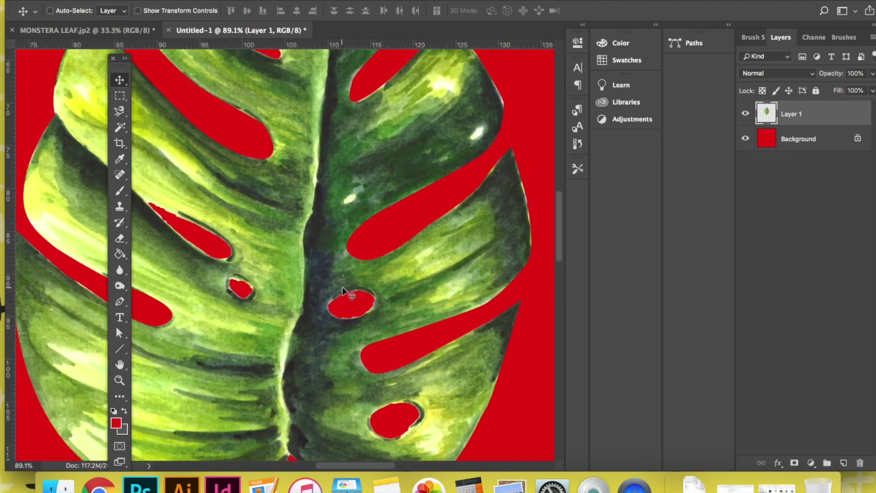
scroll(342, 288, "up", 6)
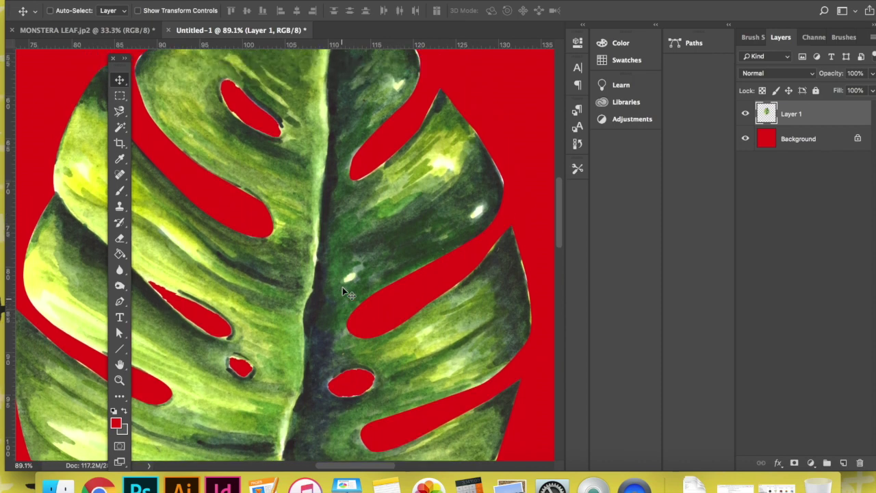
scroll(346, 292, "up", 5)
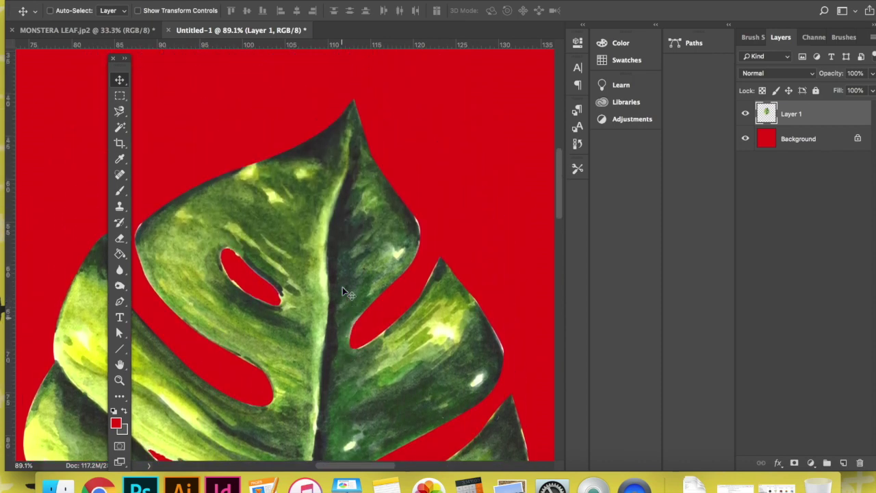
scroll(345, 293, "left", 2)
scroll(345, 292, "left", 4)
scroll(346, 293, "down", 5)
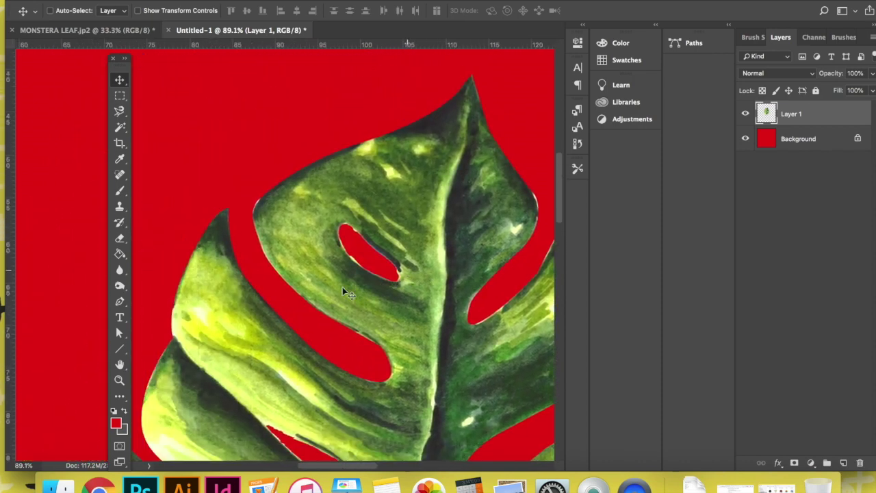
scroll(342, 288, "down", 5)
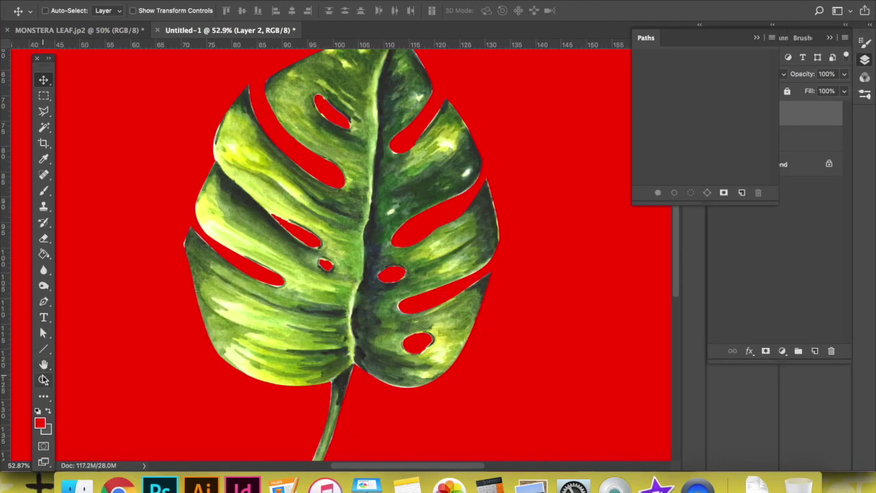
Cut away the jagged narrow tip of the elongated hole beside the midrib with a Polygonal Lasso selection, and deselect.
left_click(43, 378)
left_click(386, 203)
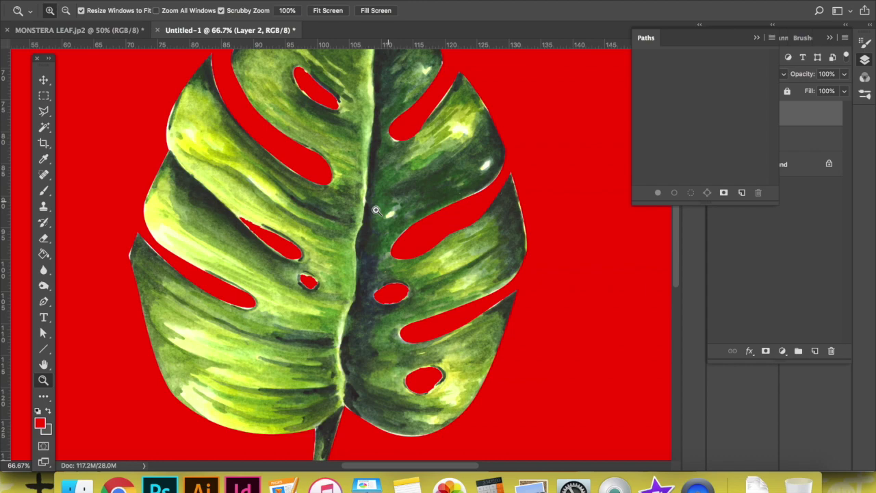
left_click(325, 255)
left_click(278, 274)
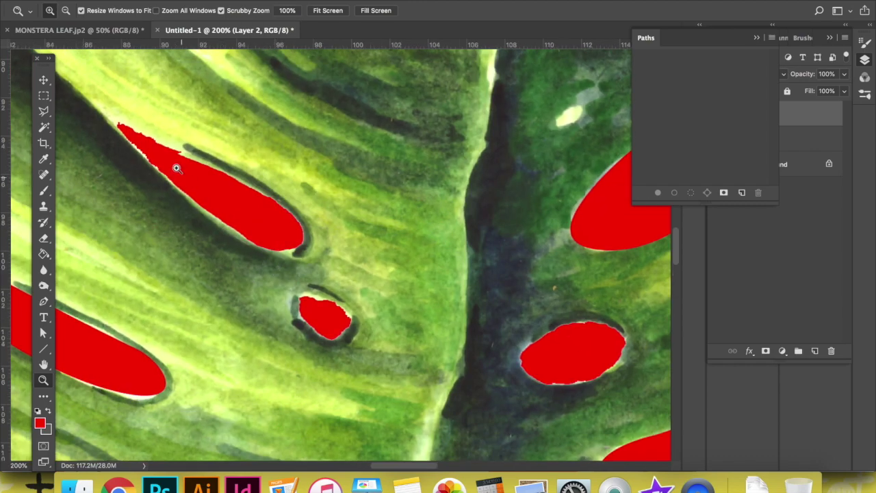
left_click(159, 163)
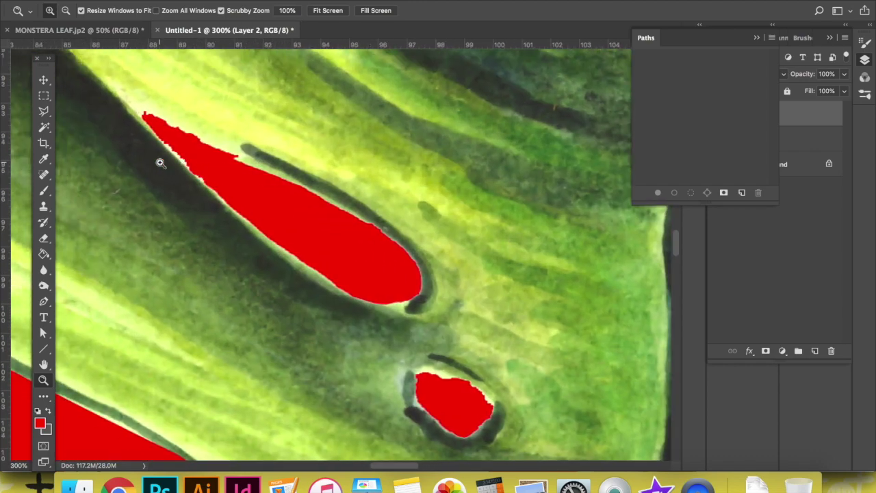
scroll(155, 183, "down", 5)
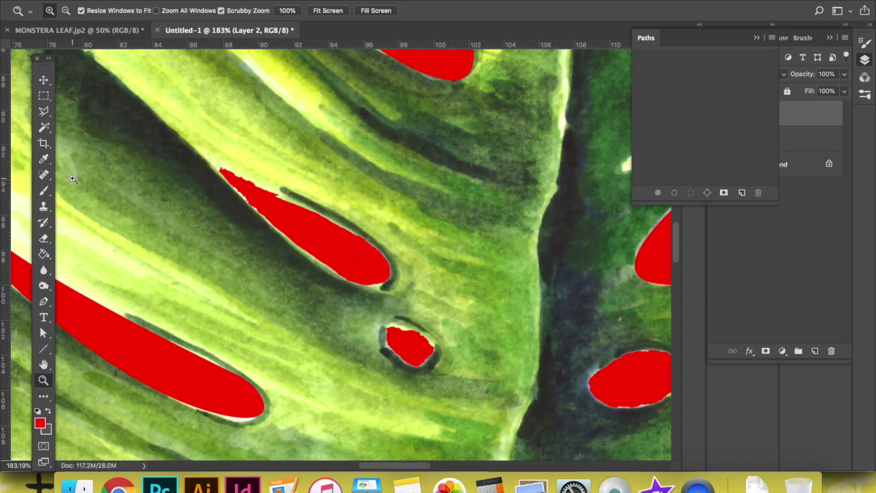
key("l")
left_click(212, 157)
left_click(362, 237)
left_click(361, 271)
left_click(212, 158)
key("alt+BackSpace")
key("ctrl+d")
Set the Eraser brush size to 17 and smooth the ragged edges of the small round hole and the elongated hole above it.
left_click(43, 237)
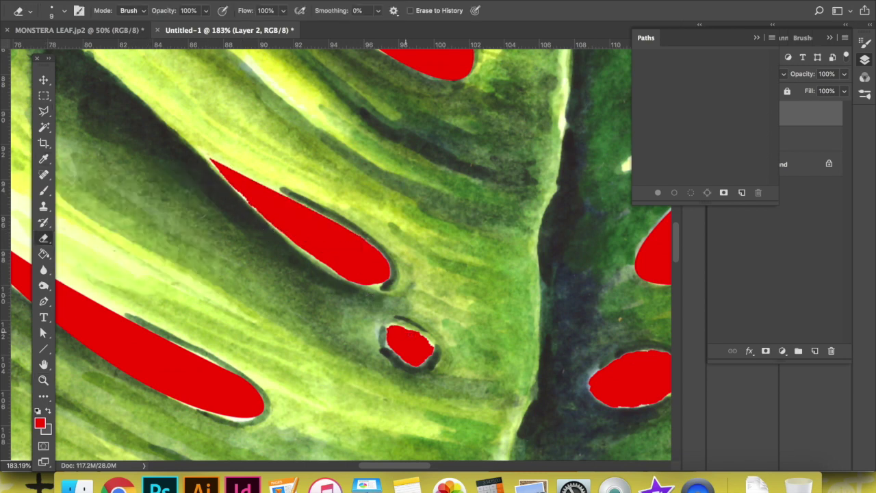
left_click(411, 328, "ctrl")
left_click(58, 10)
key("Return")
left_click(299, 271, "ctrl")
left_click(299, 271, "ctrl")
mouse_move(287, 272)
left_mouse_down()
mouse_move(284, 330)
mouse_move(321, 272)
mouse_move(294, 261)
left_mouse_up()
scroll(294, 261, "up", 4)
scroll(295, 261, "left", 5)
left_click_drag(95, 88, 168, 141)
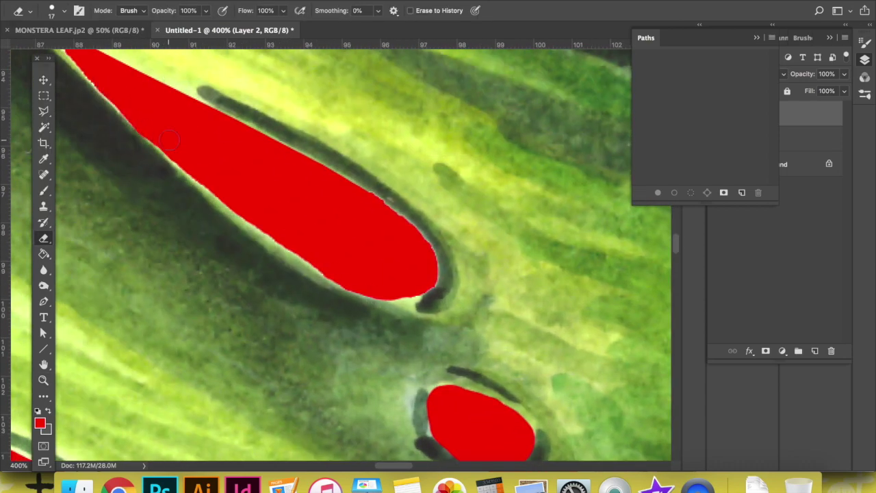
Erase the pale fringe around the oval hole and the lower round hole in the leaf's darker half.
scroll(167, 140, "right", 5)
scroll(168, 140, "down", 3)
mouse_move(301, 328)
left_mouse_down()
mouse_move(355, 360)
mouse_move(427, 365)
mouse_move(492, 308)
mouse_move(411, 269)
mouse_move(413, 294)
left_mouse_up()
scroll(412, 294, "up", 1)
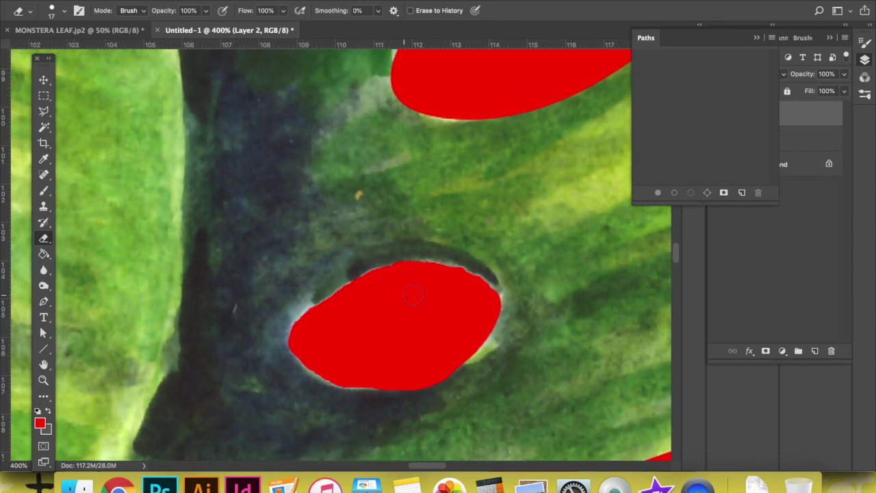
scroll(413, 294, "down", 5)
scroll(396, 247, "up", 4)
mouse_move(395, 245)
left_mouse_down()
mouse_move(321, 215)
mouse_move(356, 288)
left_mouse_up()
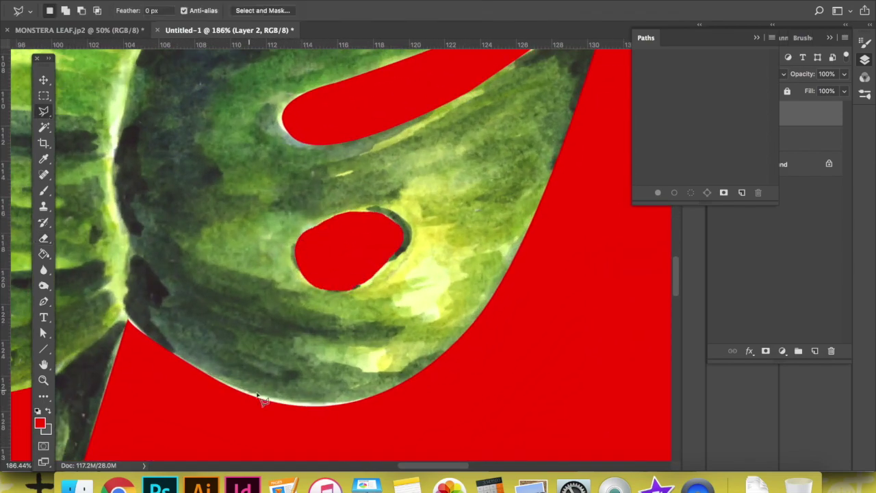
Trim the white edge along the underside of the leaf's darker half with a Polygonal Lasso selection, and deselect.
left_click(368, 399)
left_click(347, 423)
left_click(165, 388)
left_click(128, 321)
double_click(212, 383)
key("alt+BackSpace")
key("super+d")
Erase the pale fringe along both edges of the long lower slit in the leaf's lighter half.
key("super+minus")
key("z")
key("super+plus")
key("super+plus")
key("e")
mouse_move(212, 138)
left_mouse_down()
mouse_move(219, 158)
mouse_move(274, 209)
left_mouse_up()
scroll(274, 209, "right", 5)
scroll(273, 209, "down", 2)
mouse_move(537, 369)
left_mouse_down()
mouse_move(493, 366)
mouse_move(402, 326)
left_mouse_up()
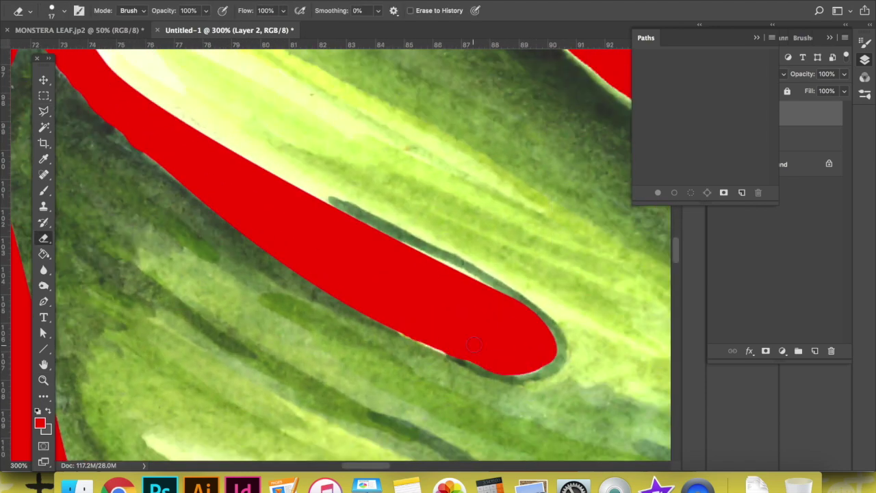
Hide the red Layer 1 and move the leaf to the upper-left corner of the white canvas.
key("super+minus")
key("super+minus")
key("super+minus")
key("super+minus")
key("v")
left_click(748, 37)
left_click(717, 139)
key("super+minus")
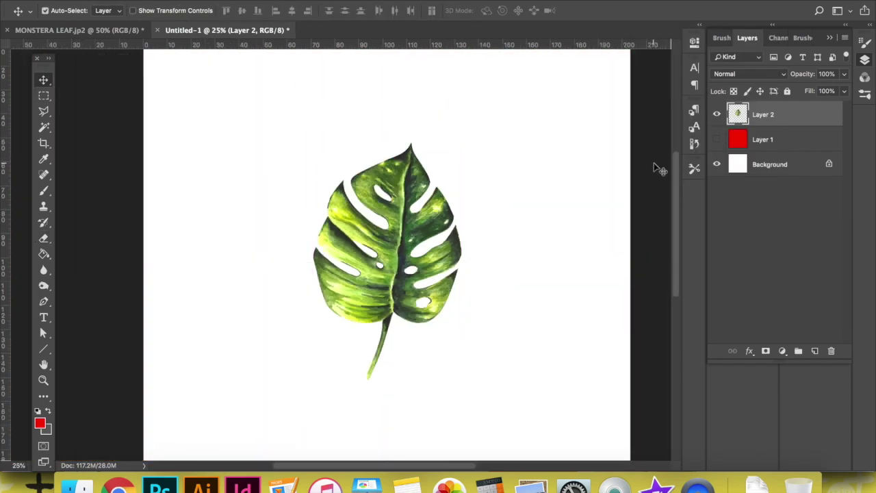
key("super+minus")
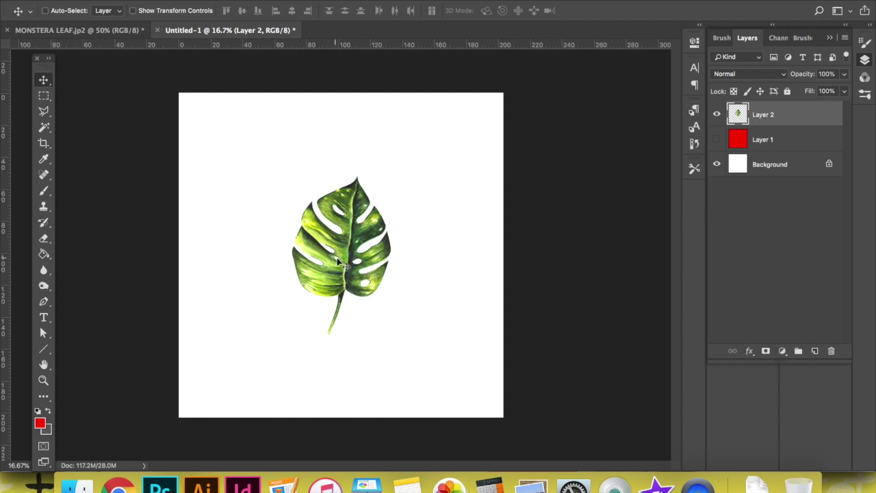
left_click_drag(314, 248, 239, 185)
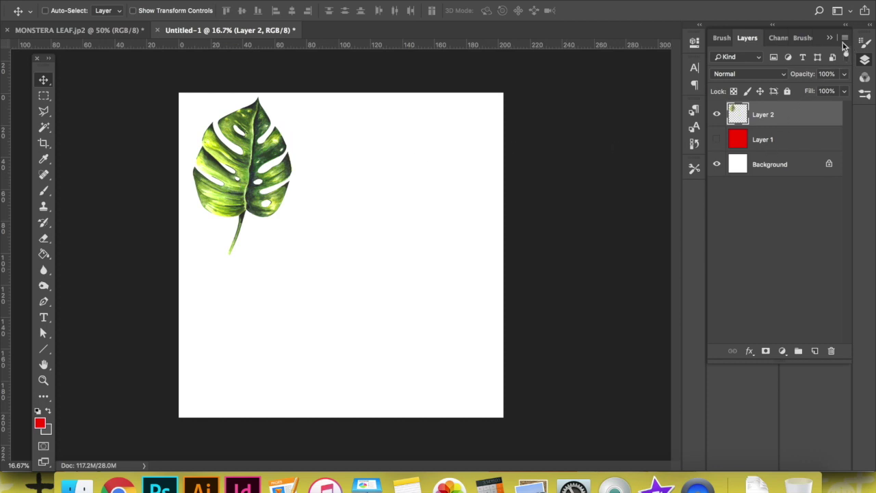
Collapse the Paths panel and move the rotated leaf copy to the right, beside the first leaf.
left_click(830, 39)
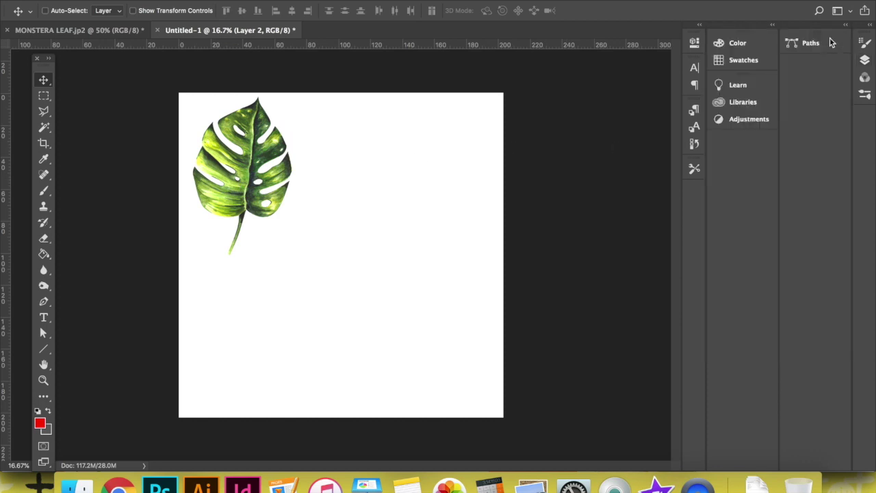
left_click(831, 42)
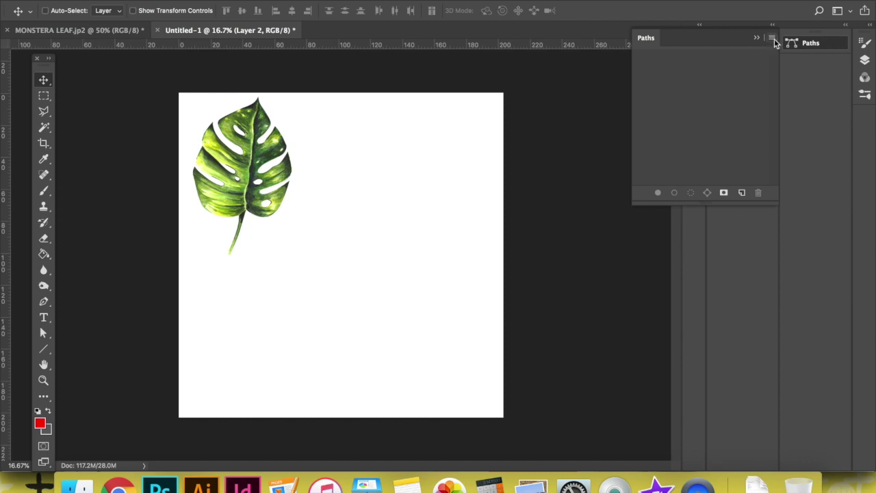
left_click(758, 39)
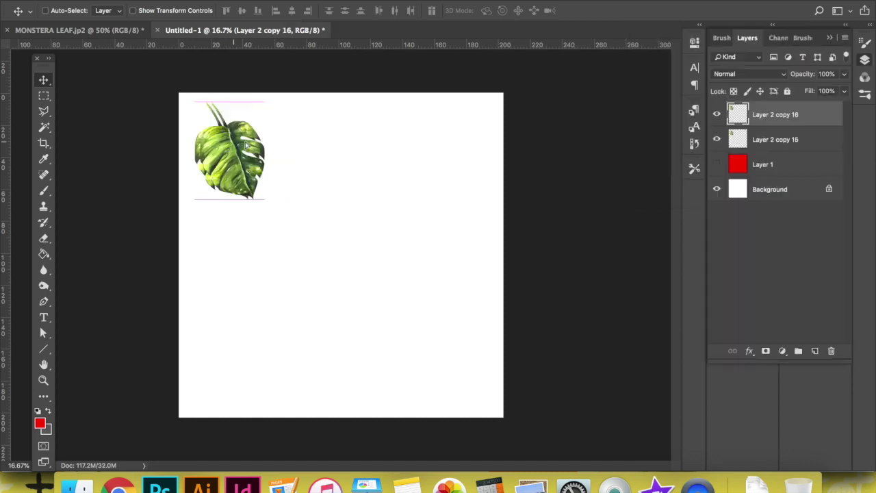
left_click_drag(234, 145, 316, 143)
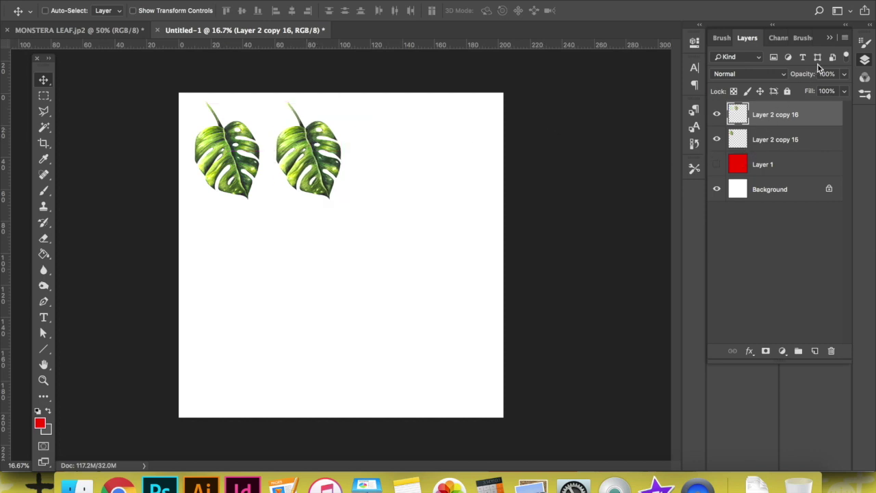
Duplicate both leaf layers within Untitled-1 and move the duplicates to the right to form a row of four leaves.
left_click(782, 141, "shift")
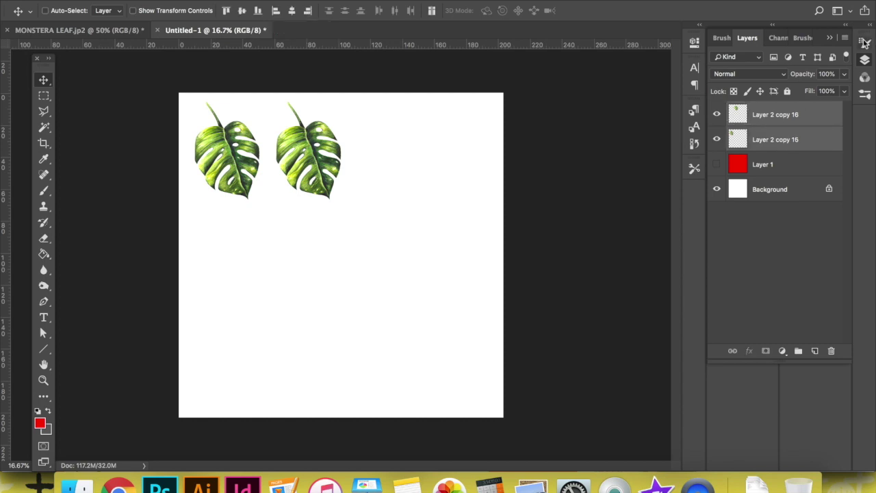
left_click(847, 39)
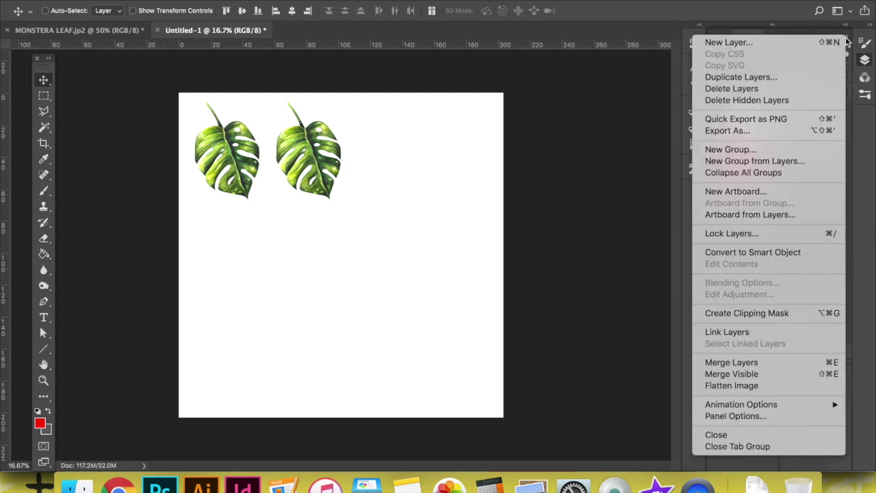
left_click(783, 76)
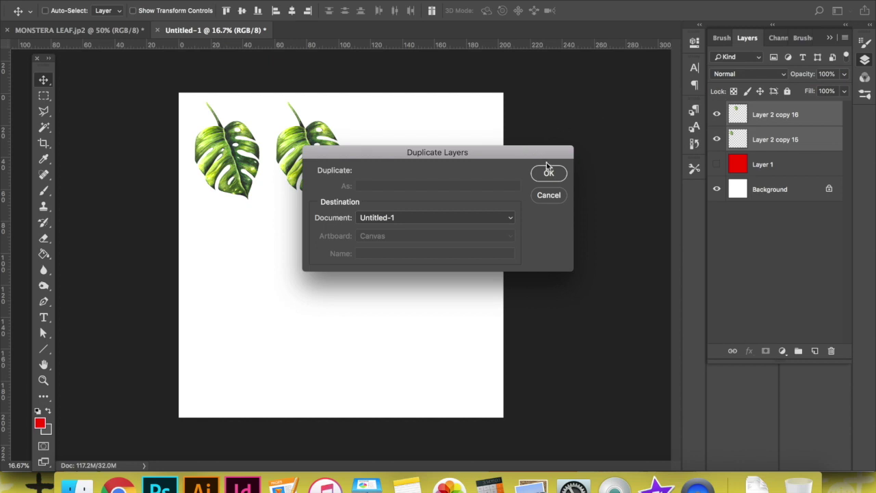
left_click(549, 174)
left_click_drag(334, 141, 458, 141)
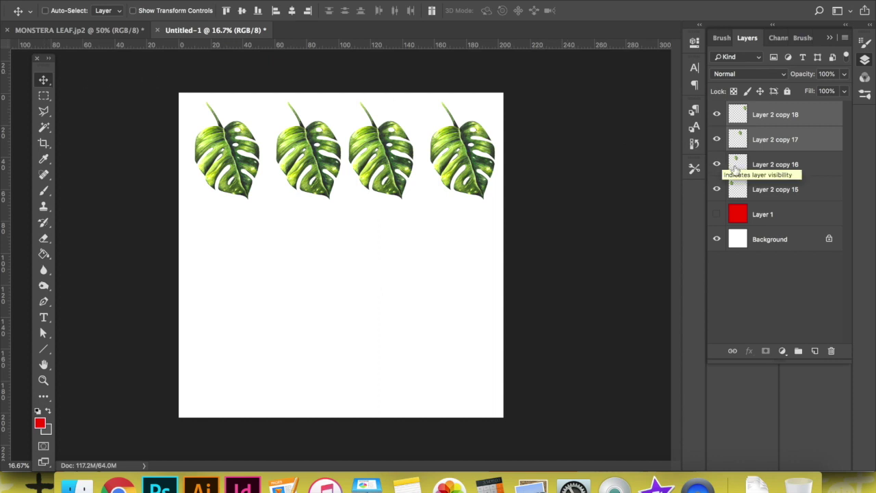
Duplicate all four leaf layers within Untitled-1 and move the duplicates down to form a second row.
left_click(772, 192)
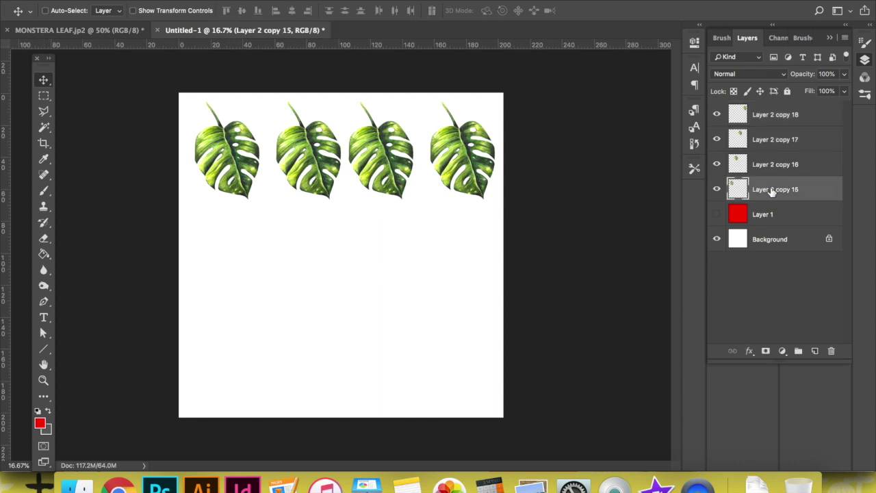
left_click(780, 122, "shift")
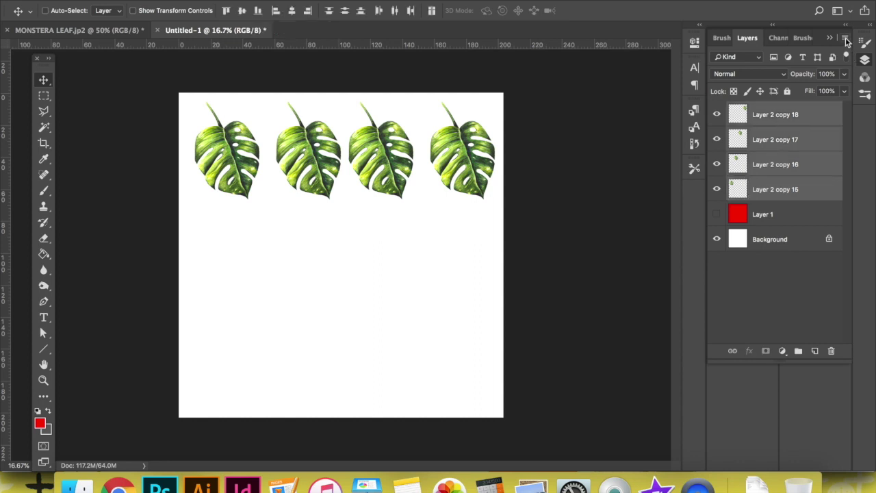
left_click(845, 39)
left_click(800, 78)
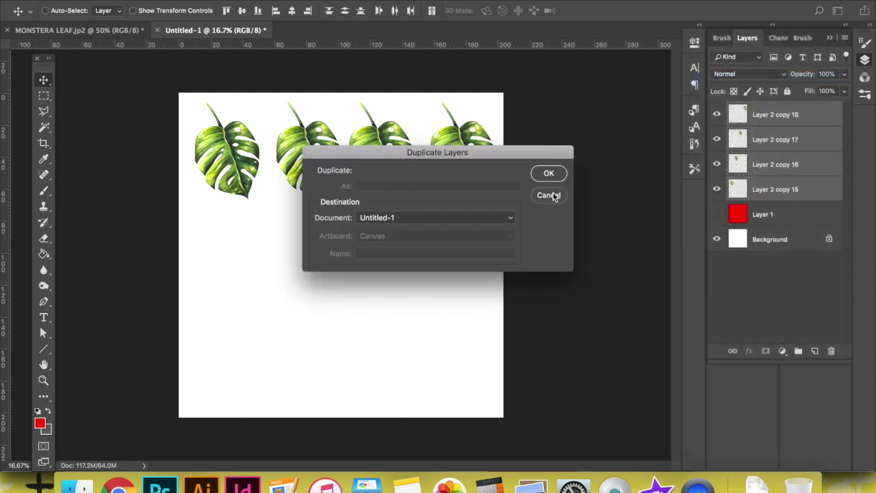
left_click(549, 174)
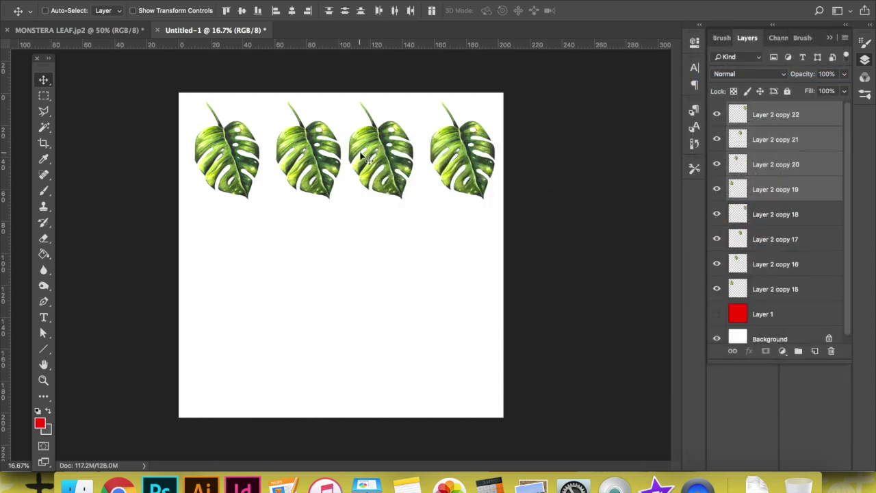
left_click_drag(370, 178, 372, 267)
Turn the second row of leaves upside down and position it close beneath the first row.
key("super+t")
left_click_drag(171, 212, 413, 286)
left_click_drag(362, 244, 361, 231)
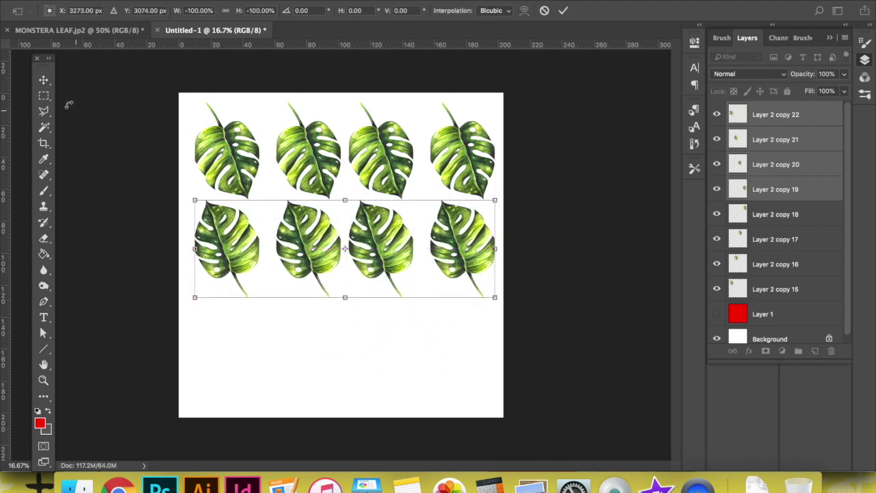
left_click(43, 80)
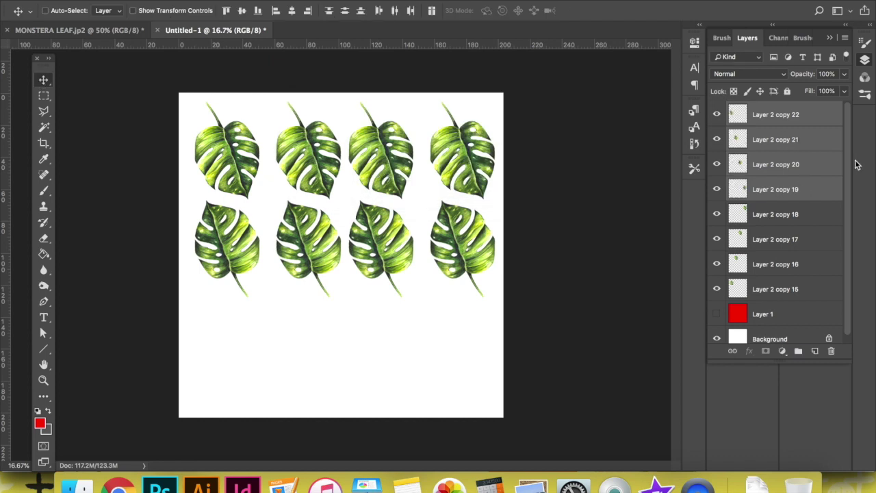
left_click(774, 286, "shift")
key("shift+Up")
key("shift+Up")
key("shift+Up")
key("shift+Left")
key("shift+Left")
key("shift+Left")
key("shift+Right")
key("shift+Right")
key("shift+Right")
key("shift+Down")
key("shift+Down")
key("shift+Down")
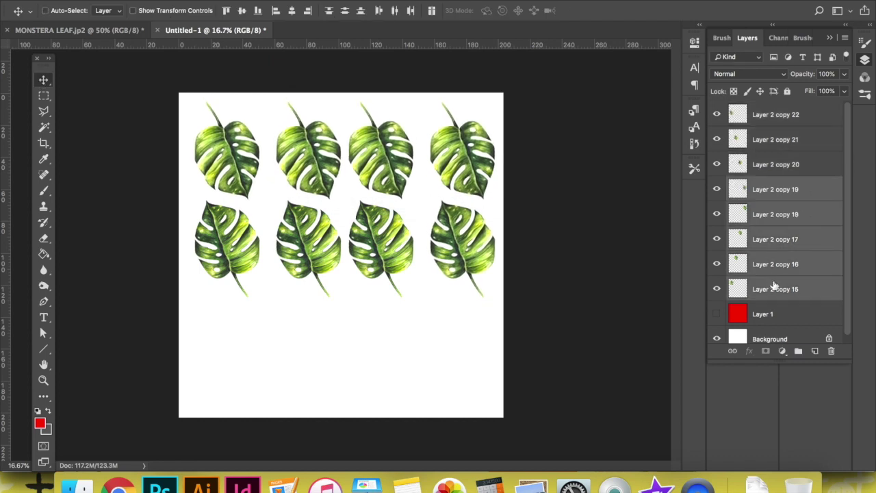
Select all eight leaf layers and nudge them slightly up and to the left on the canvas.
left_click(785, 123)
left_click(779, 287, "shift")
key("shift+Up")
key("shift+Up")
key("shift+Left")
key("shift+Left")
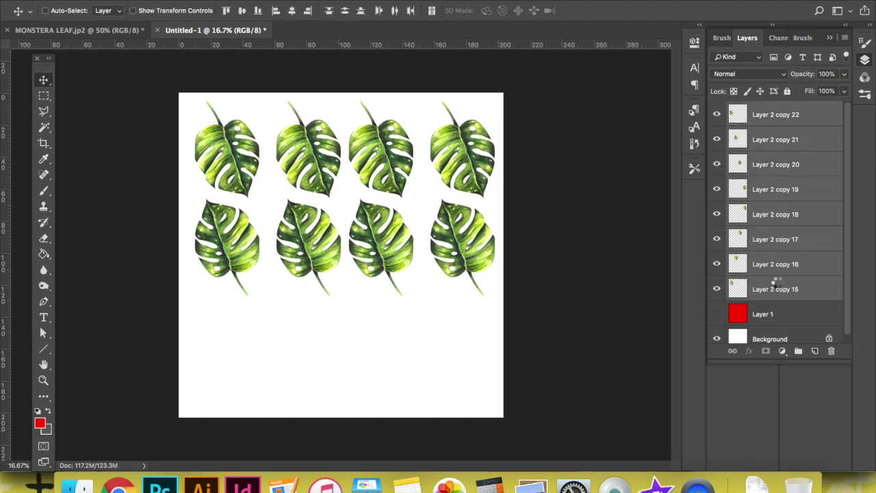
key("shift+Up")
key("shift+Up")
key("shift+Up")
key("shift+Left")
key("shift+Left")
key("shift+Left")
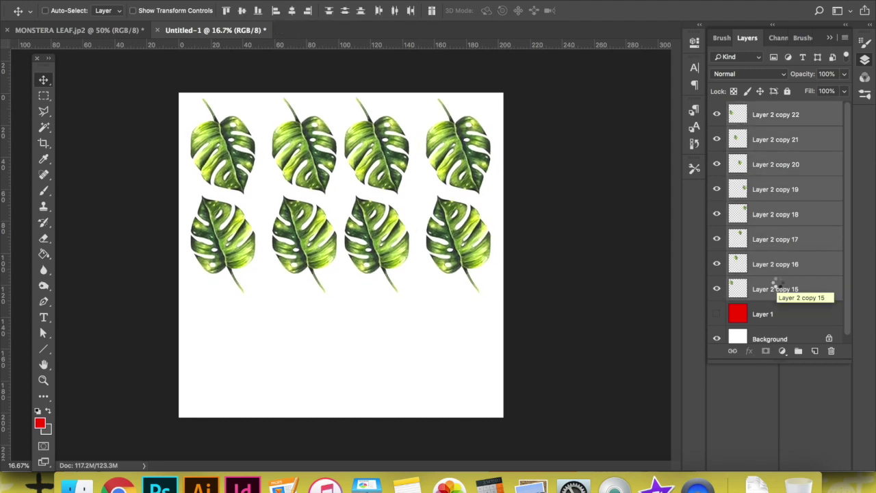
Duplicate the eight leaf layers and move the duplicates down to cover the lower half of the canvas.
left_click(844, 38)
left_click(753, 75)
left_click(557, 175)
left_click_drag(387, 162, 385, 340)
Select every leaf layer and scale them down together so all four rows fit inside the canvas.
scroll(731, 309, "down", 5)
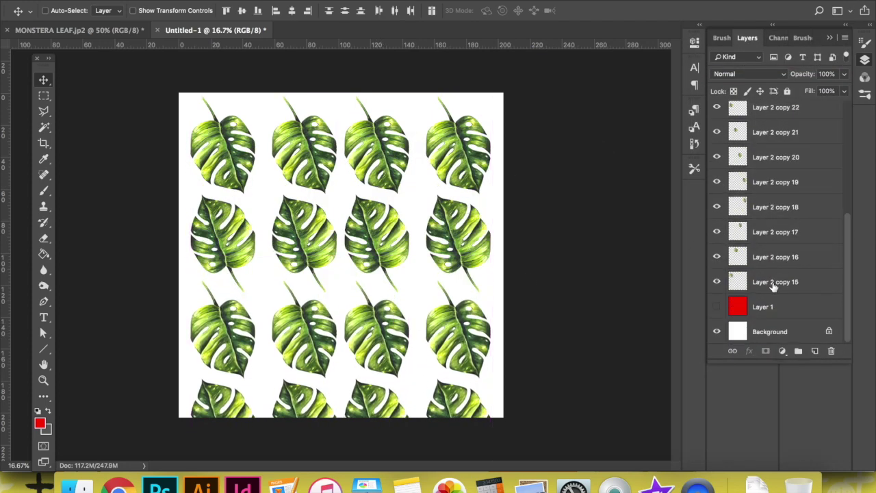
left_click(773, 286)
scroll(773, 205, "up", 5)
left_click(756, 109, "shift")
key("ctrl+t")
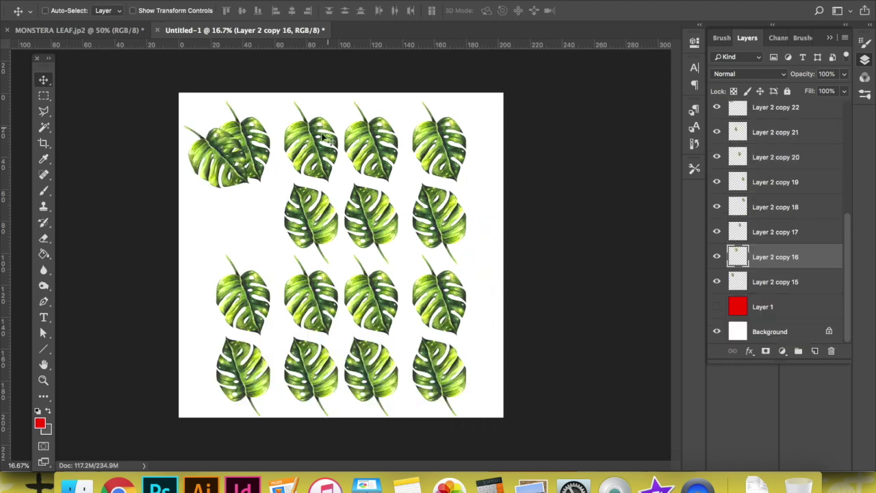
Move Layer 2 copy 16 into the empty spot starting the second row and rotate it to about -58.80°.
left_click_drag(327, 138, 251, 171)
key("ctrl+t")
left_click_drag(210, 102, 61, 125)
left_click_drag(236, 194, 236, 226)
left_click(43, 80)
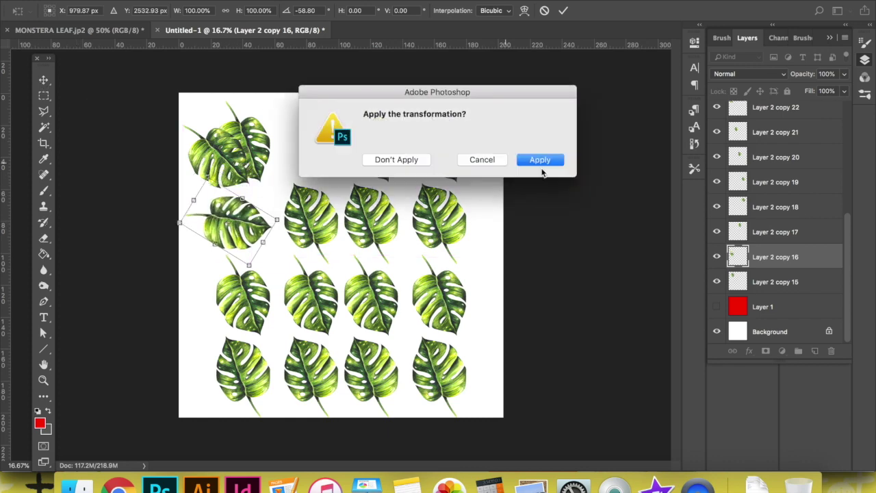
left_click(555, 163)
Rotate Layer 2 copy 17, the third leaf in the top row, by 85.45° and apply the transformation.
left_click(776, 232)
key("ctrl+t")
left_click_drag(375, 96, 410, 124)
left_click(43, 80)
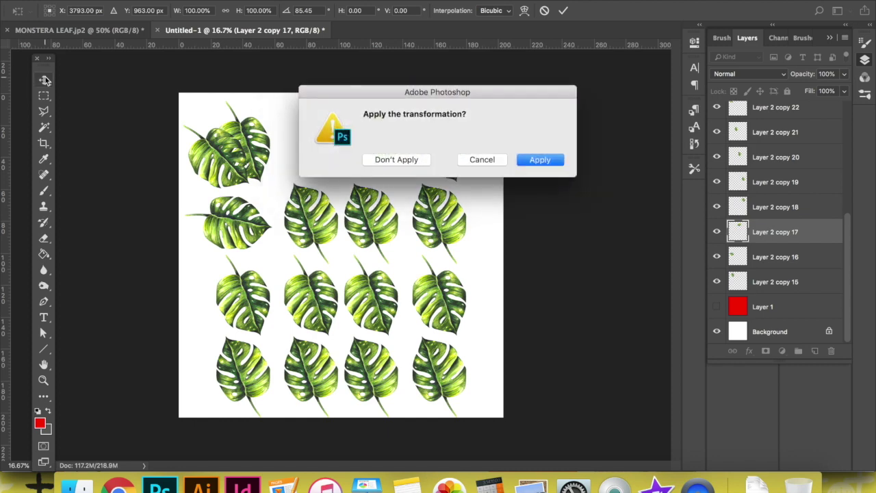
key("Return")
Rotate Layer 2 copy 19, the last leaf in the second row, and move it up into the top row.
left_click(787, 182)
key("ctrl+t")
left_click_drag(408, 186, 395, 207)
key("ctrl+z")
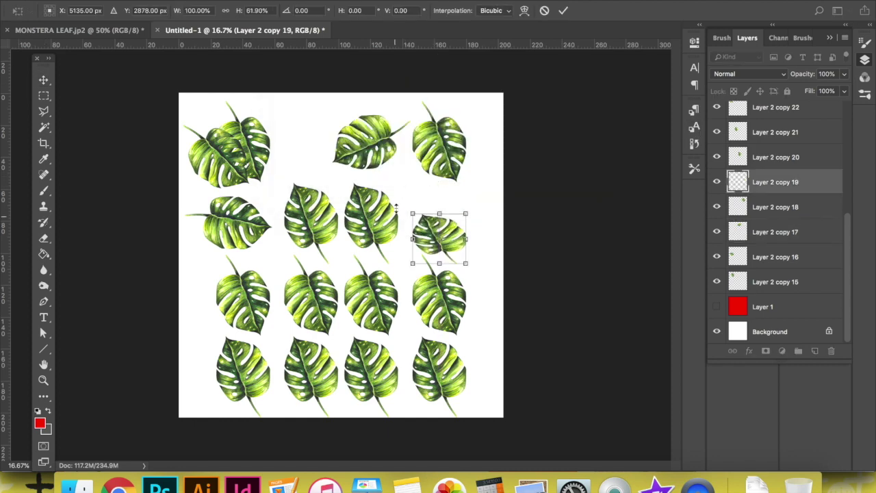
left_click_drag(402, 161, 405, 261)
left_click_drag(419, 229, 326, 135)
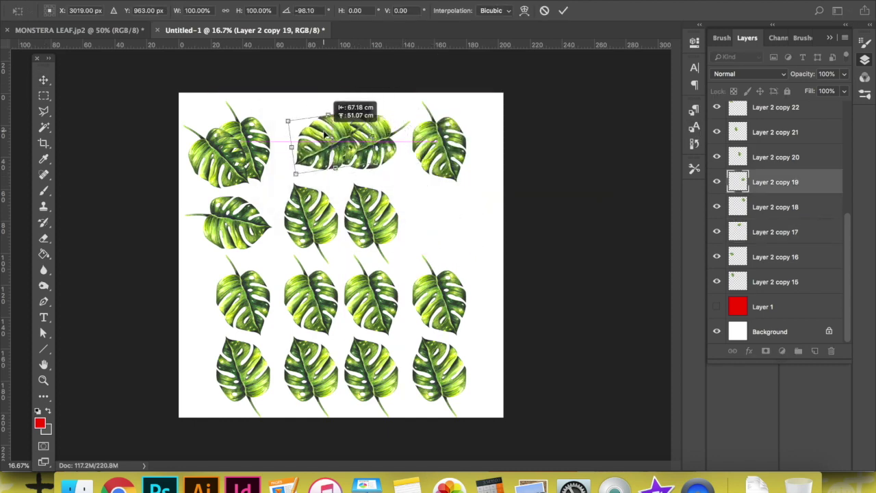
left_click_drag(277, 114, 336, 186)
left_click_drag(330, 131, 400, 135)
key("Return")
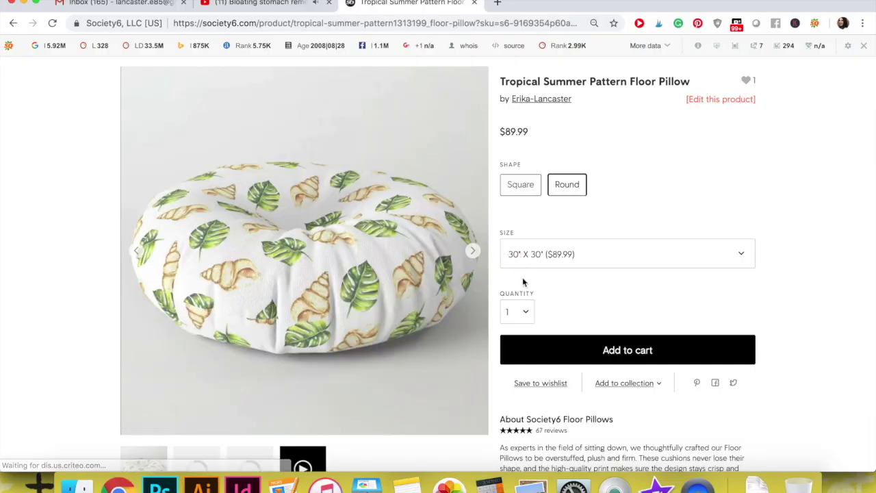
Switch to the Society6 page in the browser and examine the Tropical Summer Pattern on the throw pillow.
scroll(522, 277, "down", 10)
left_click(352, 184)
scroll(403, 274, "down", 3)
scroll(403, 279, "up", 1)
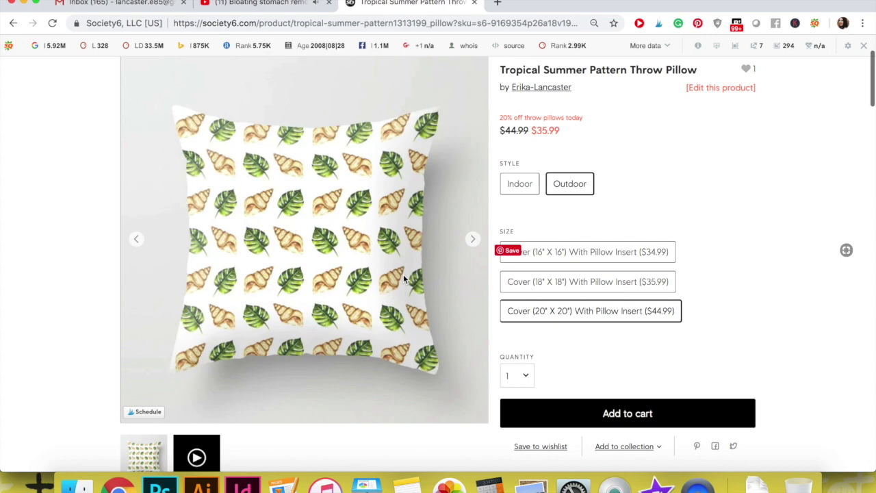
scroll(403, 277, "down", 1)
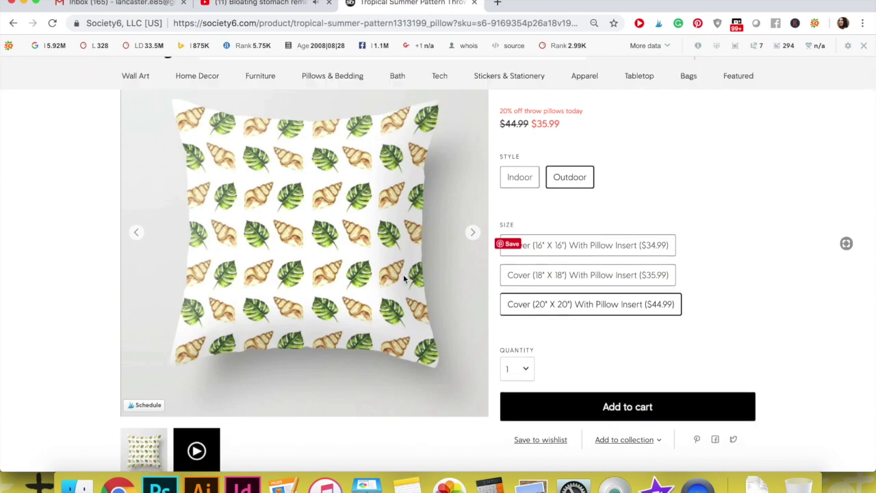
Look through the other products offered with this artwork, including the "Also available as" selection, and return to the throw pillow.
scroll(403, 277, "down", 10)
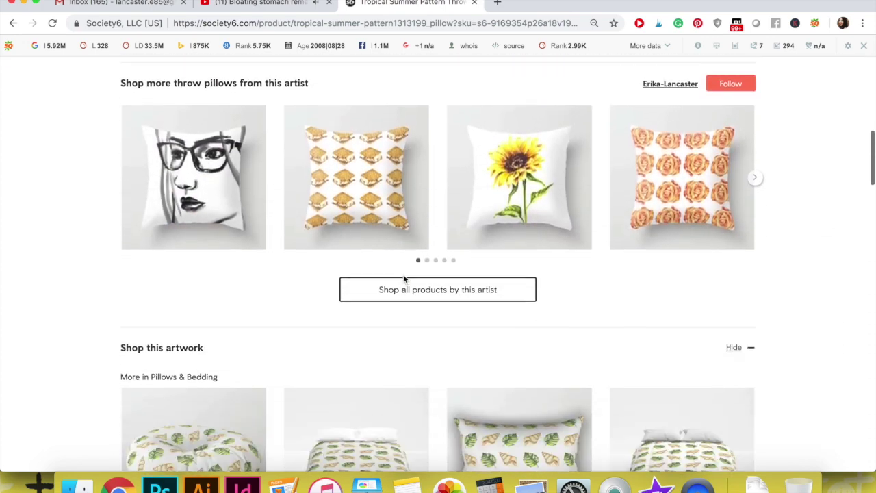
scroll(404, 278, "down", 5)
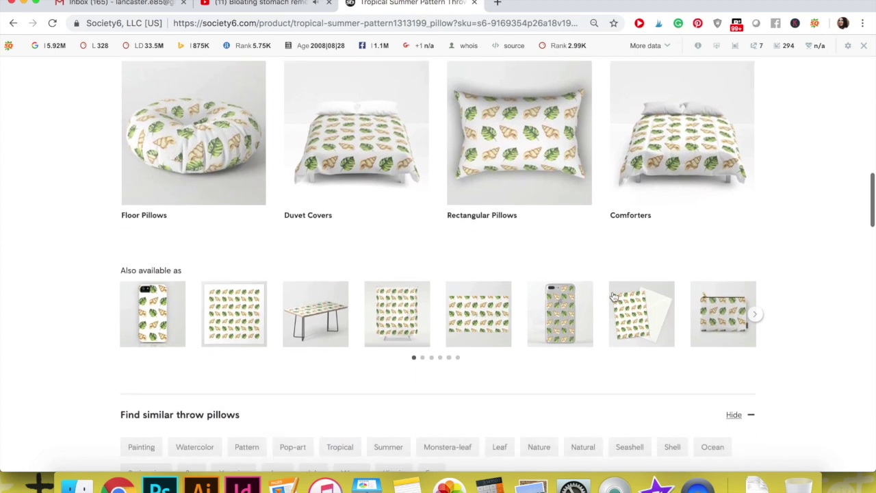
left_click(753, 316)
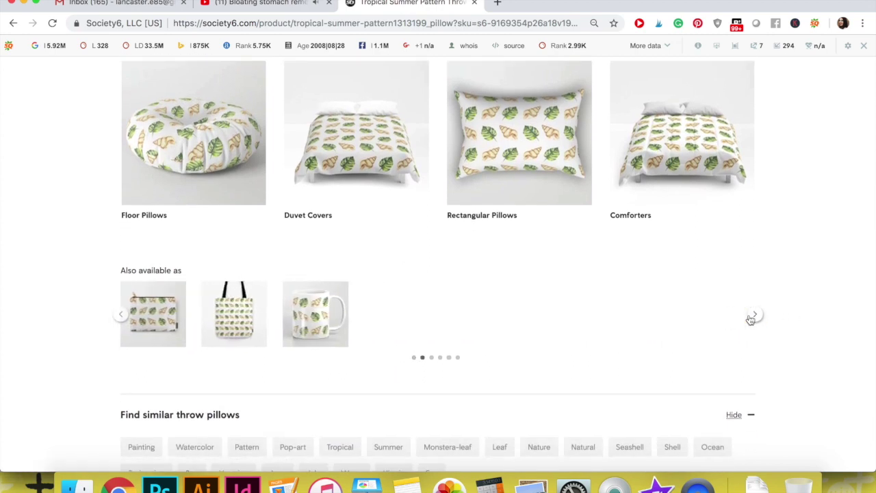
left_click(756, 316)
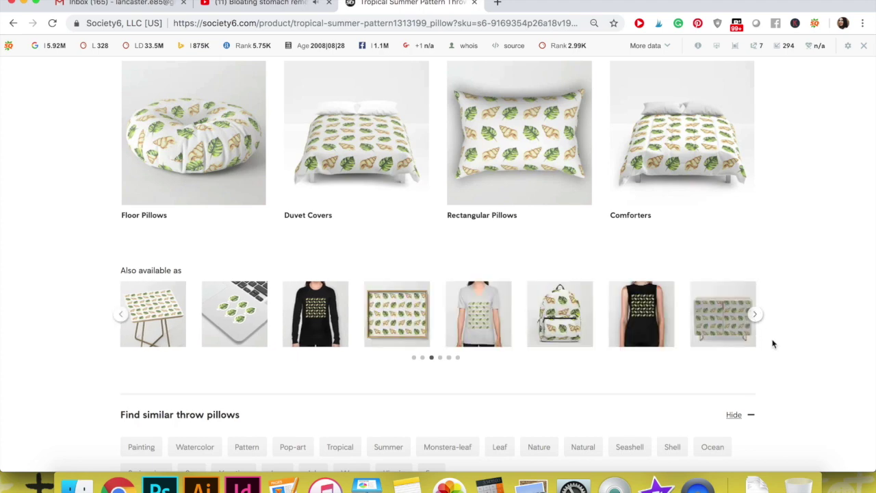
scroll(592, 258, "up", 15)
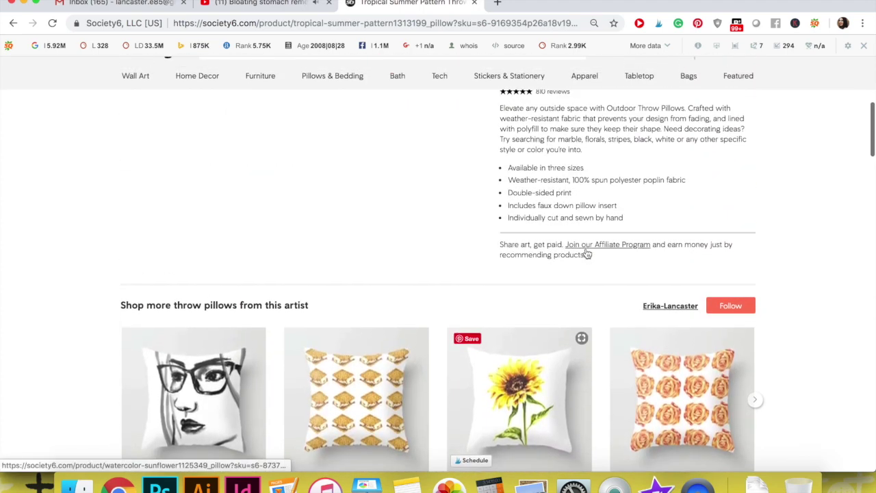
scroll(587, 253, "up", 10)
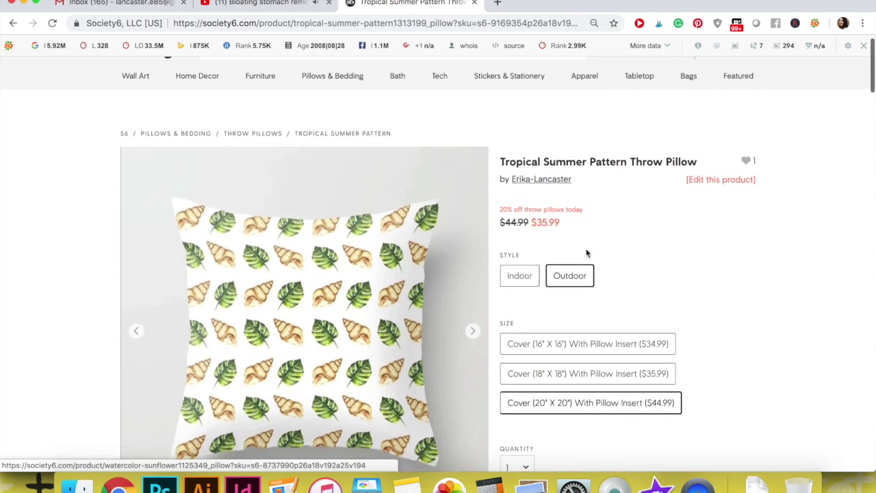